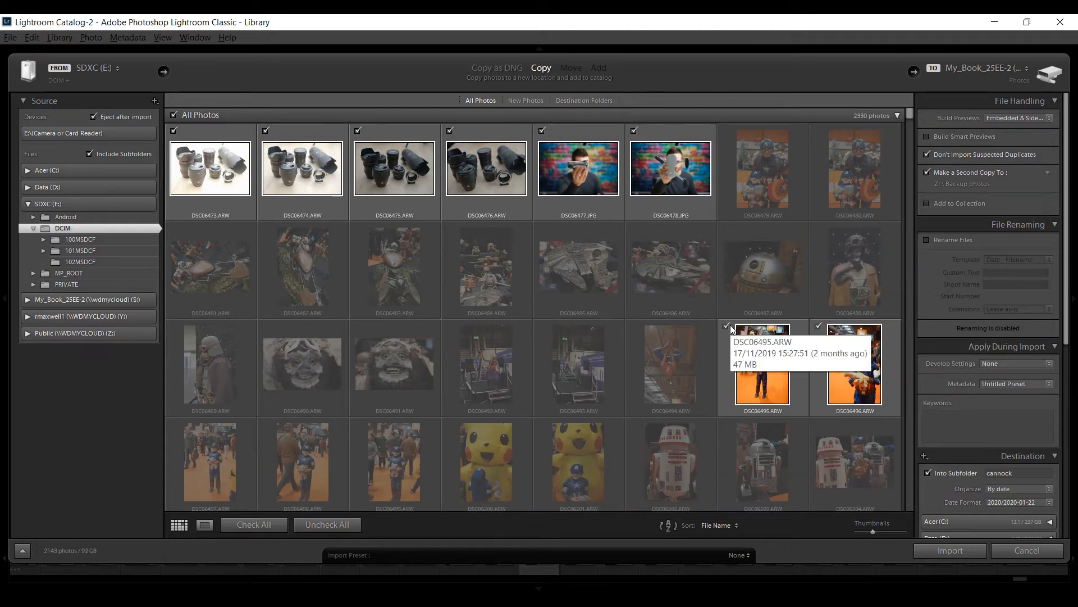
Look through the memory card's photos to the end of the list and exclude all of them from the import
scroll(855, 339, "down", 5)
scroll(855, 339, "up", 5)
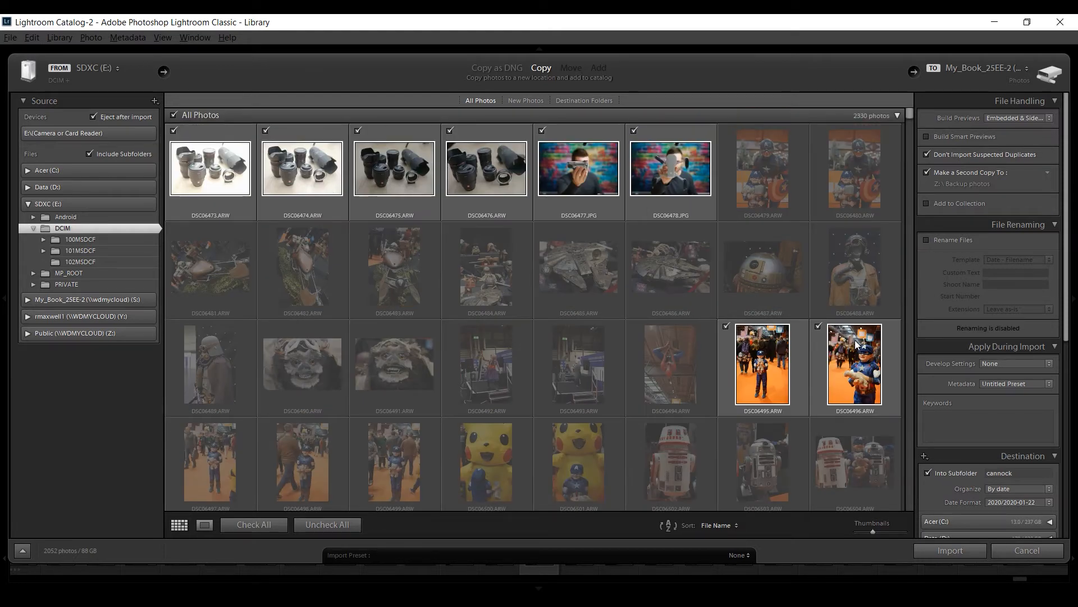
scroll(532, 351, "down", 3)
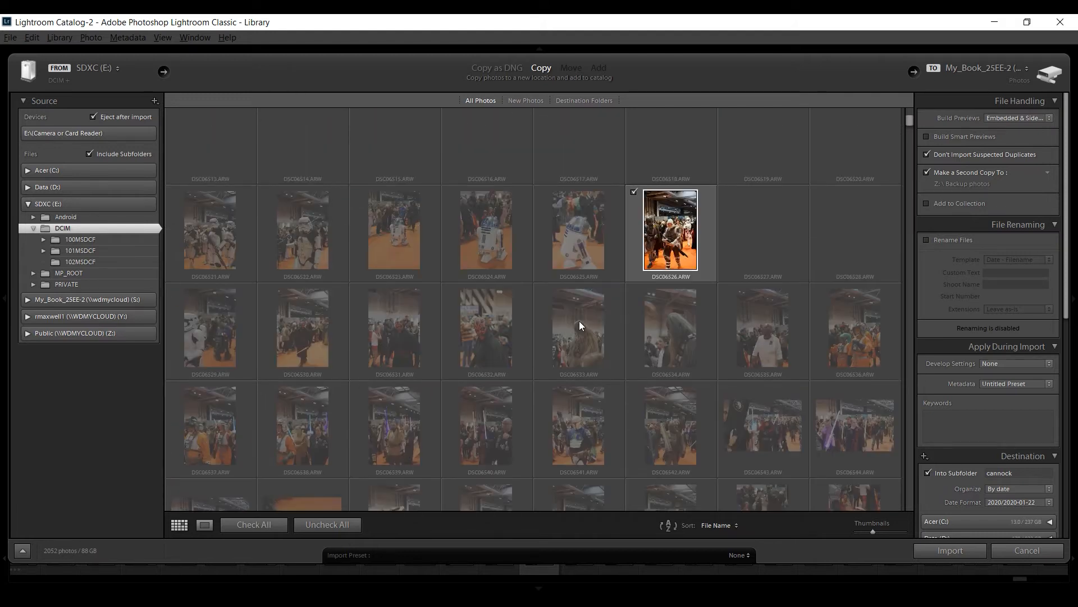
scroll(579, 322, "down", 3)
scroll(487, 221, "down", 15)
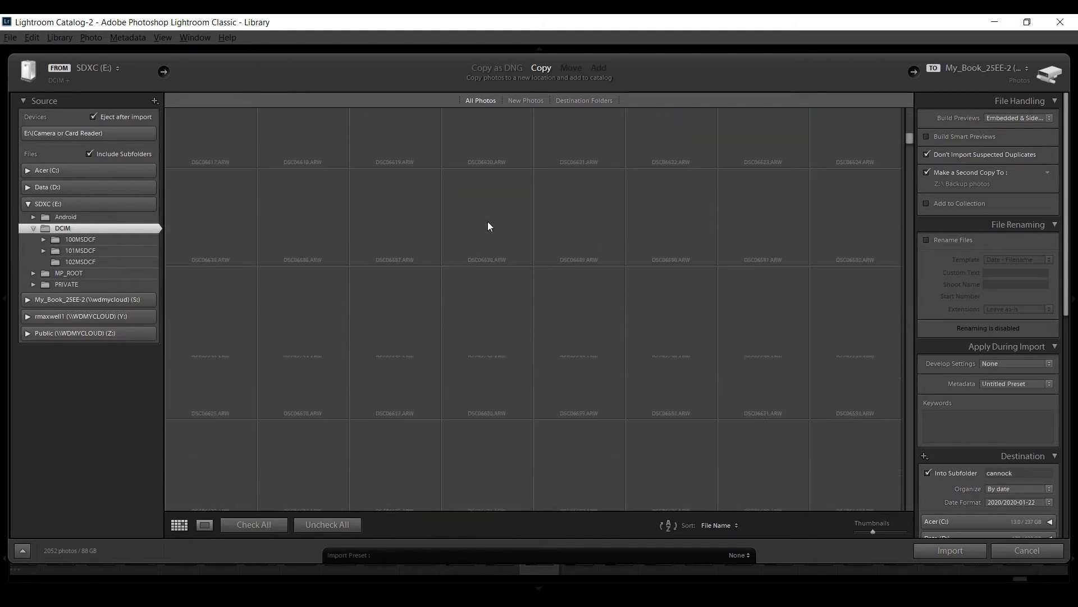
scroll(487, 226, "down", 2)
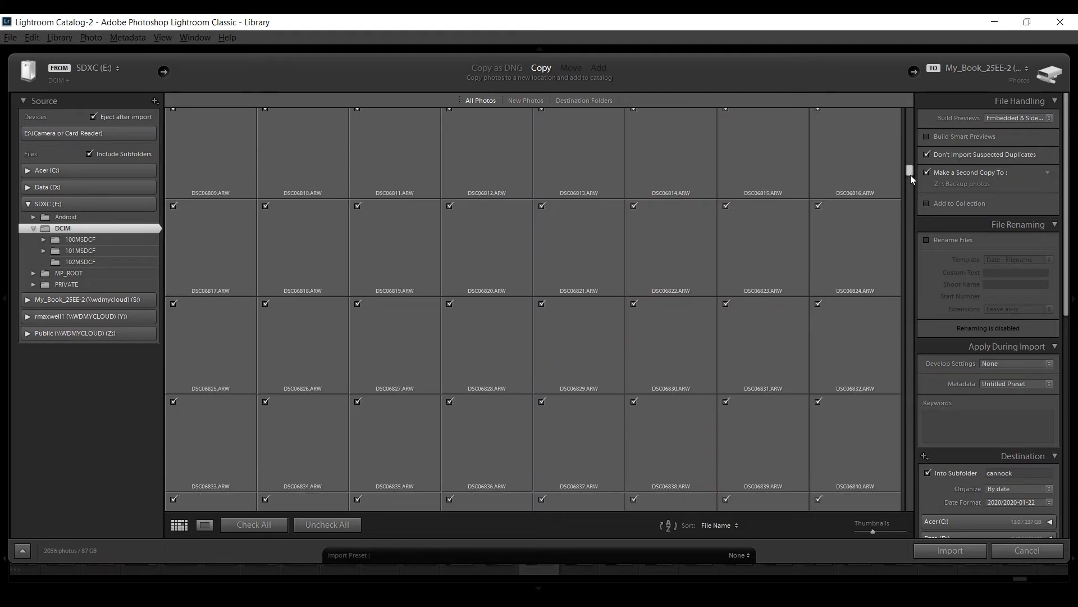
left_click_drag(910, 173, 873, 528)
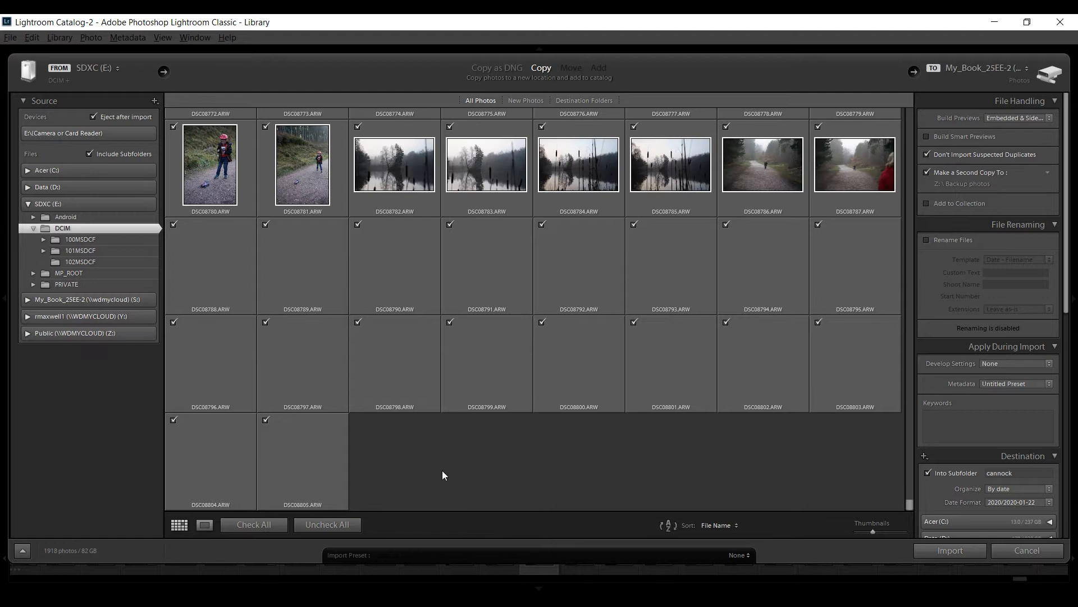
left_click(332, 524)
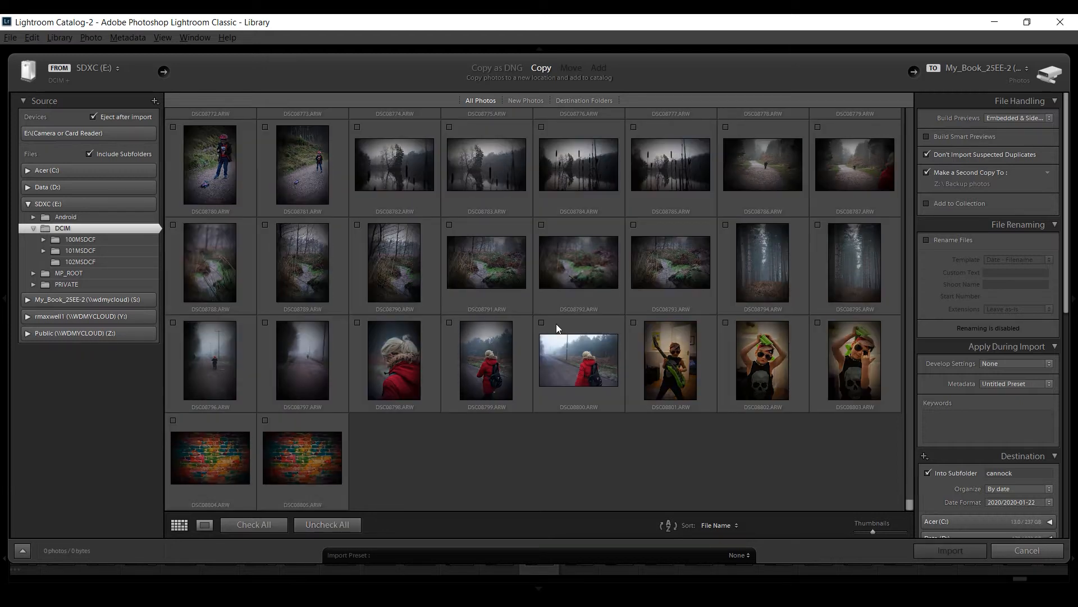
Try marking the misty photo DSC08737.ARW for import, then clear its mark again
scroll(557, 329, "up", 3)
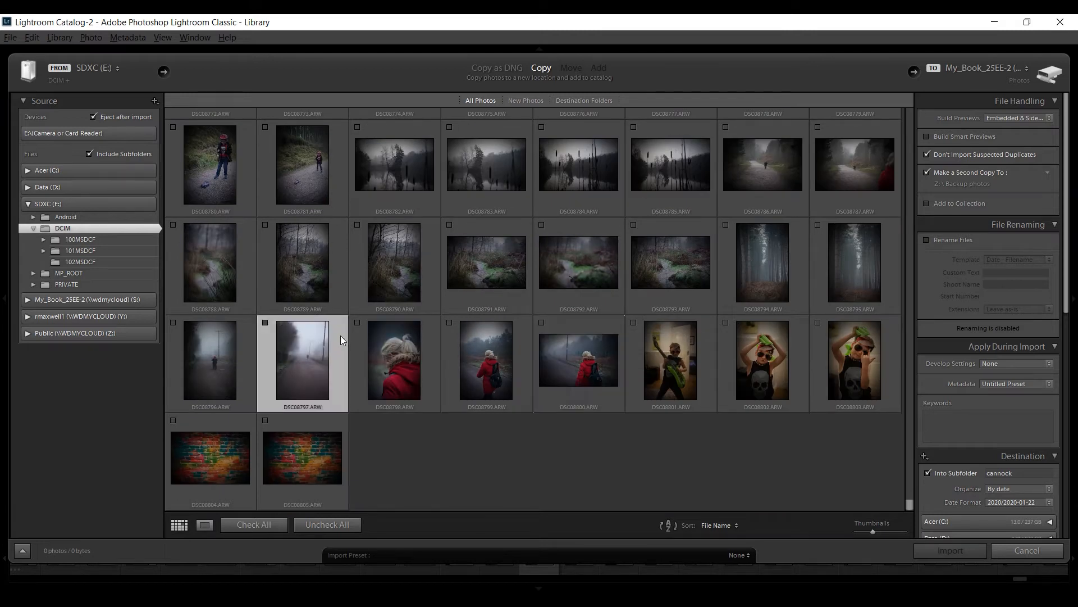
scroll(341, 337, "up", 5)
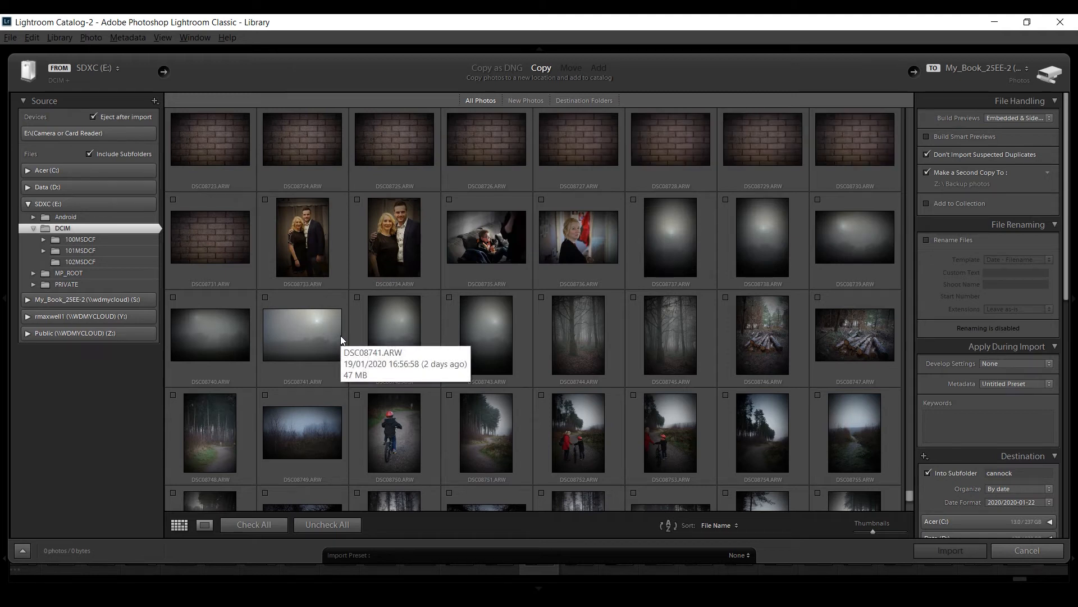
scroll(340, 336, "down", 1)
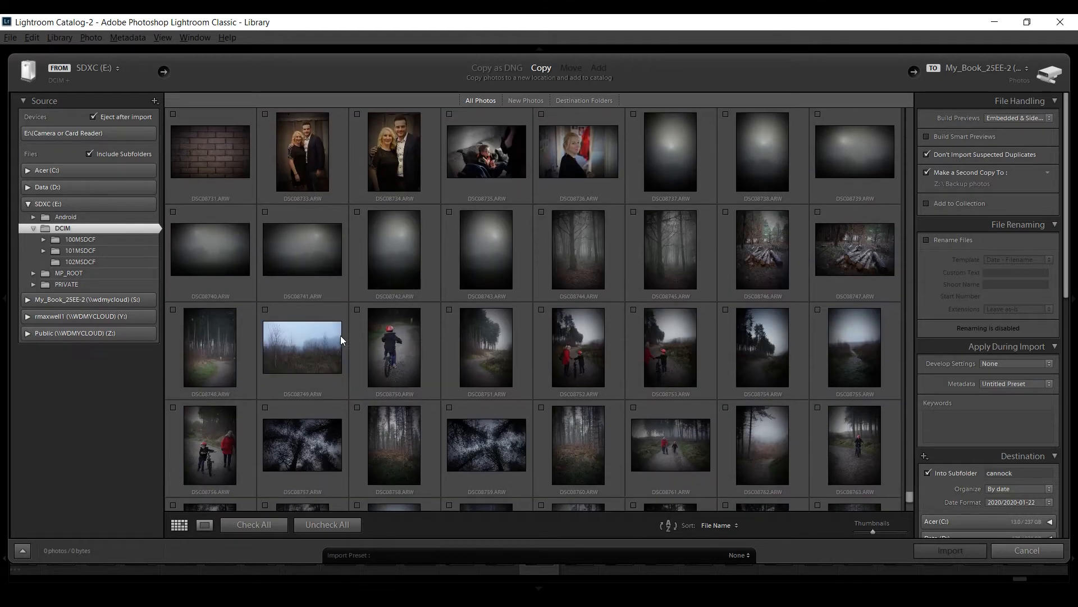
left_click(628, 127)
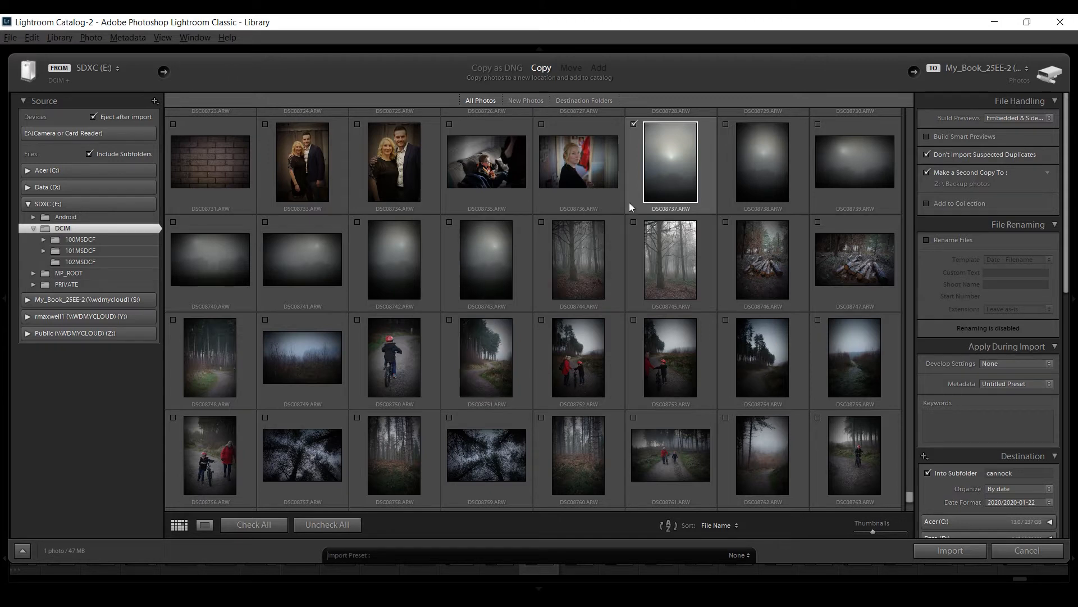
left_click(634, 126)
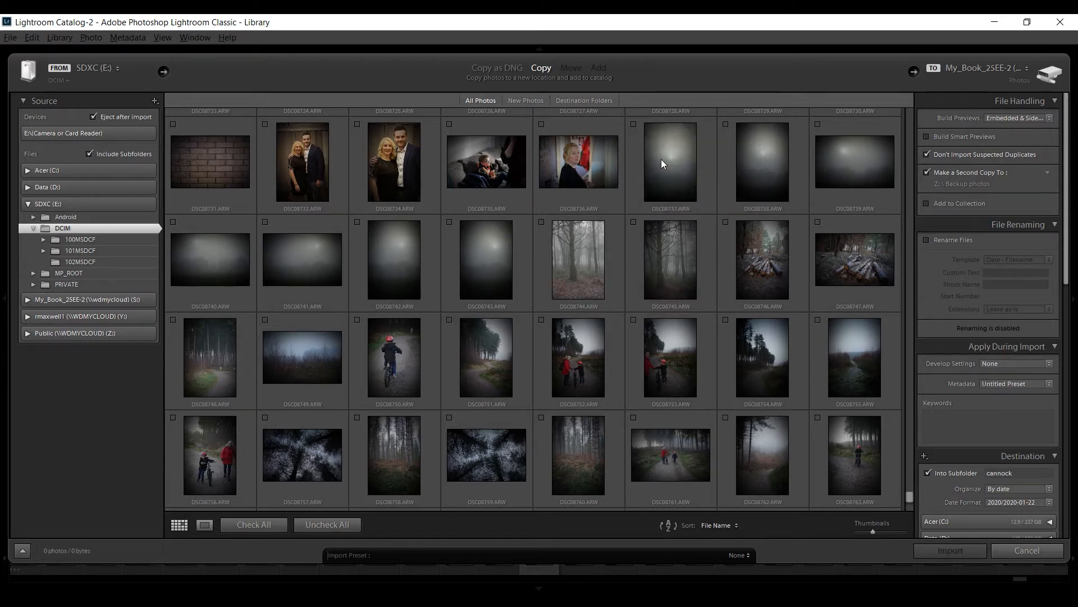
left_click(637, 137)
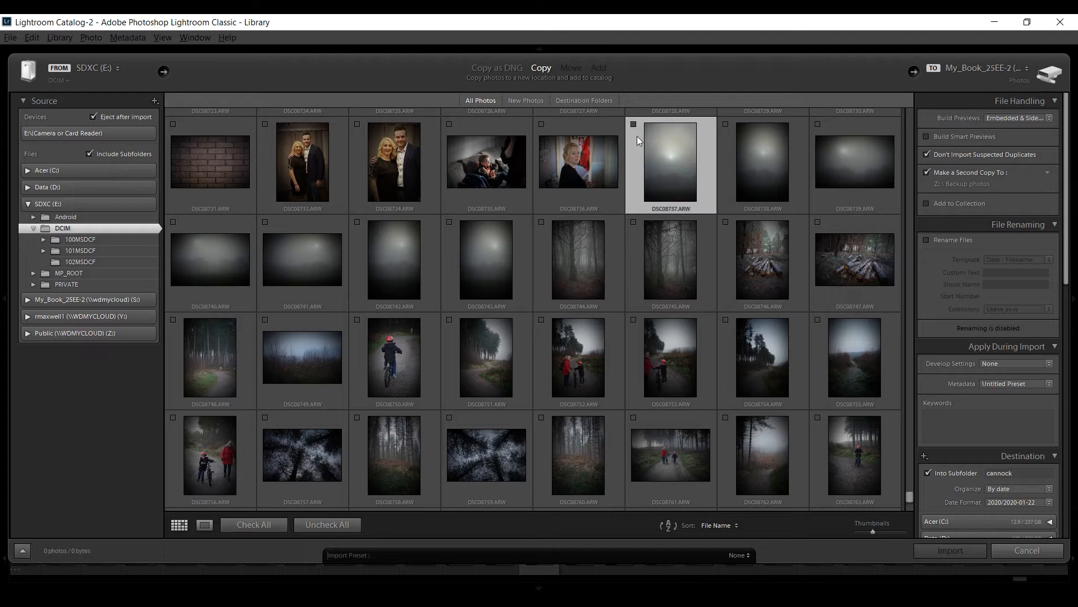
left_click(792, 168)
left_click(640, 173)
scroll(675, 394, "down", 5)
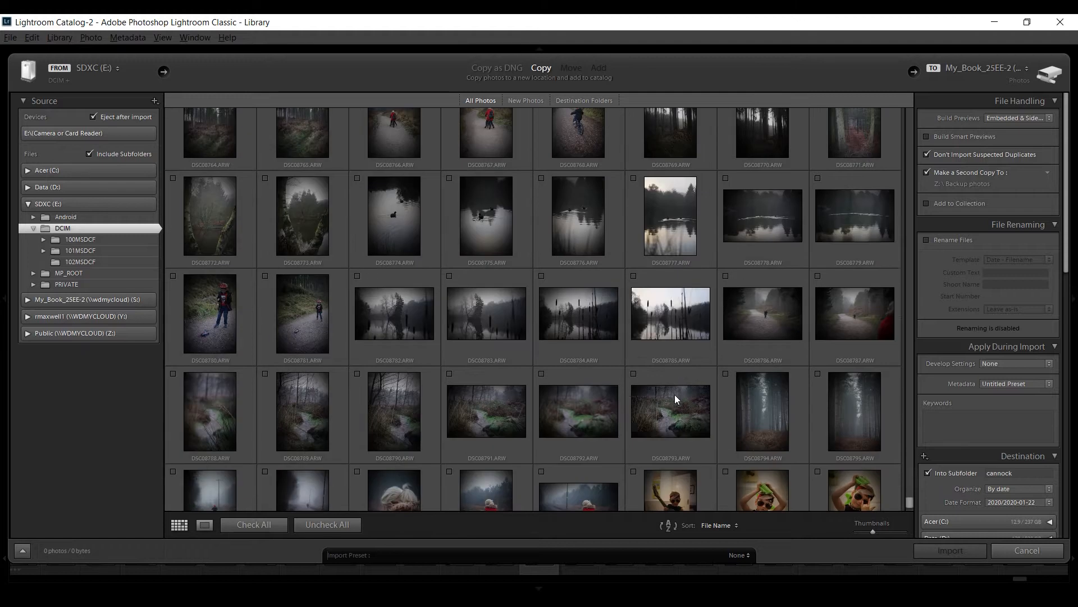
left_click(675, 394)
scroll(696, 355, "down", 3)
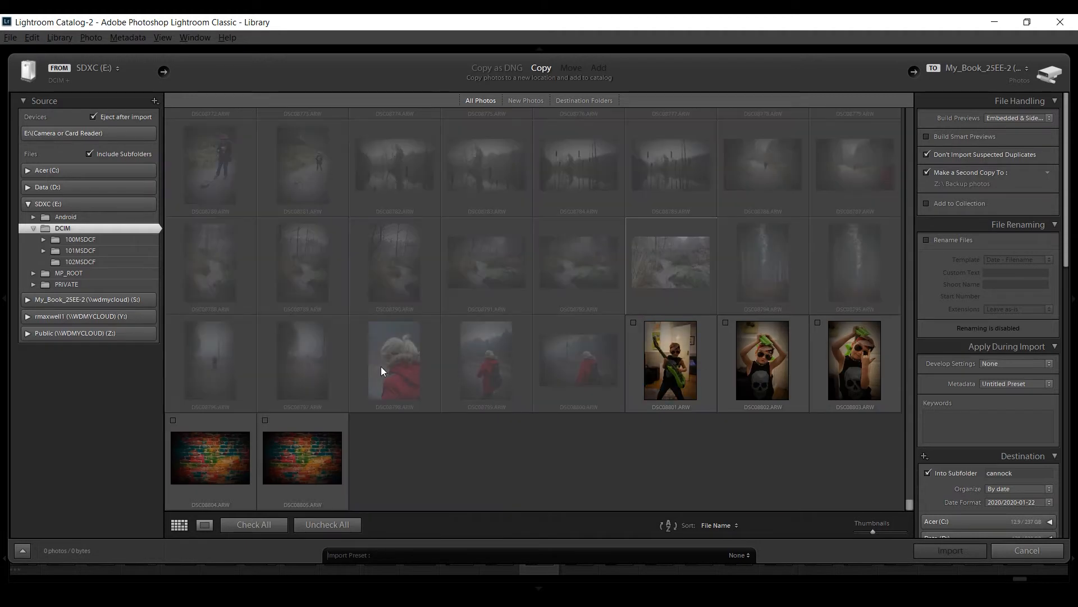
left_click(325, 361)
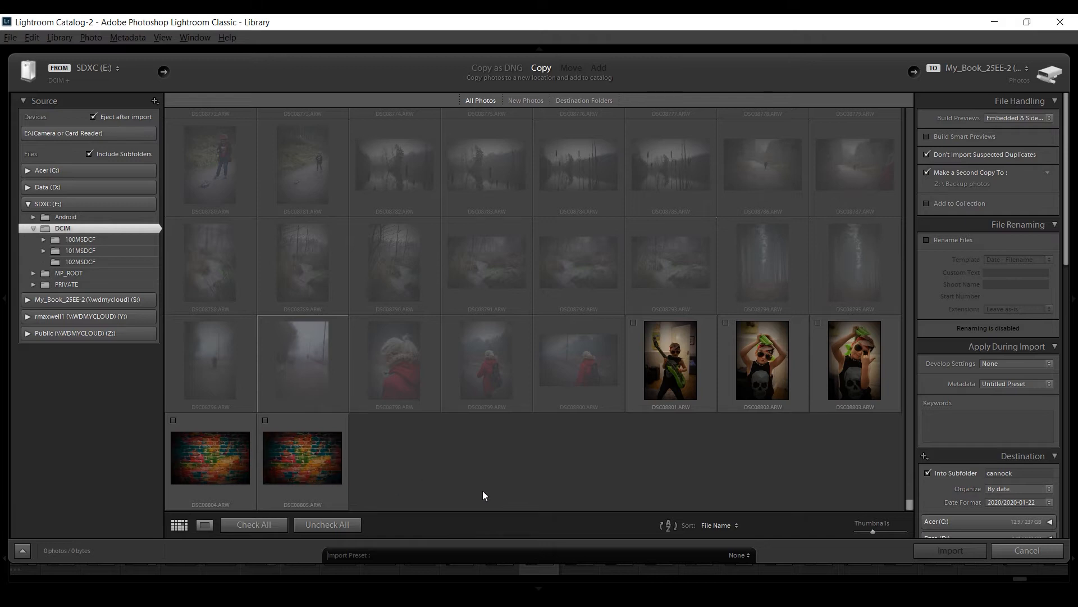
Select the photos from DSC08693.ARW back to DSC08684.ARW as a range and mark them all for import
scroll(483, 494, "up", 8)
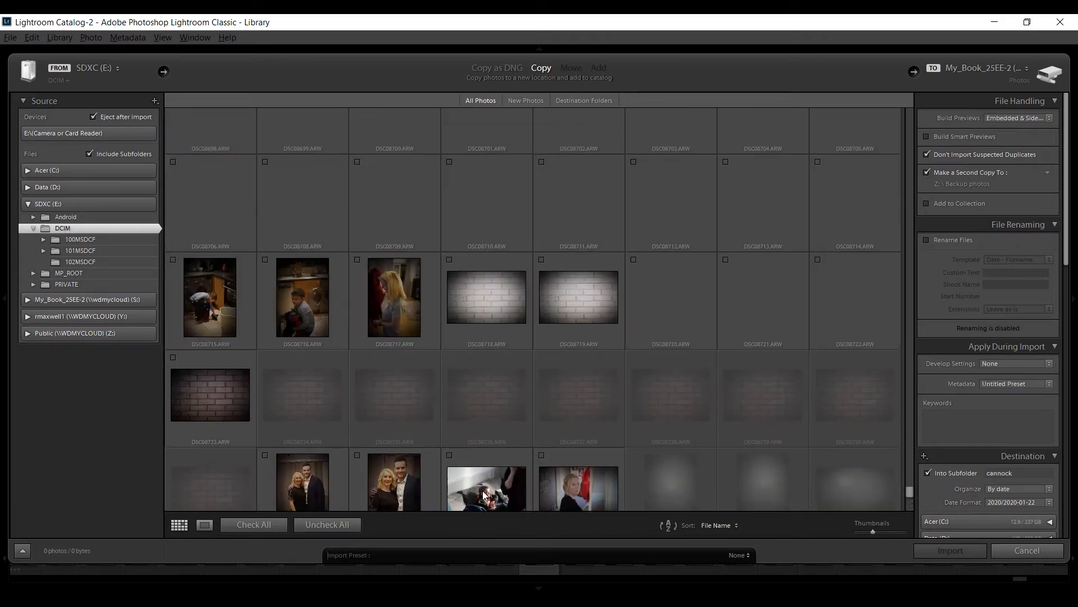
scroll(483, 494, "up", 3)
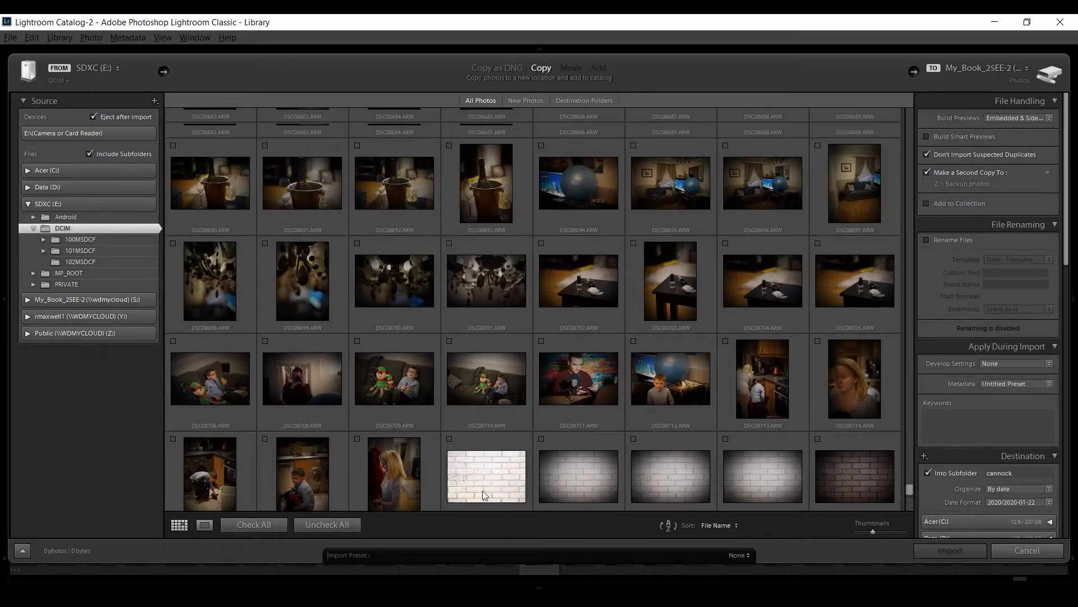
scroll(483, 490, "up", 3)
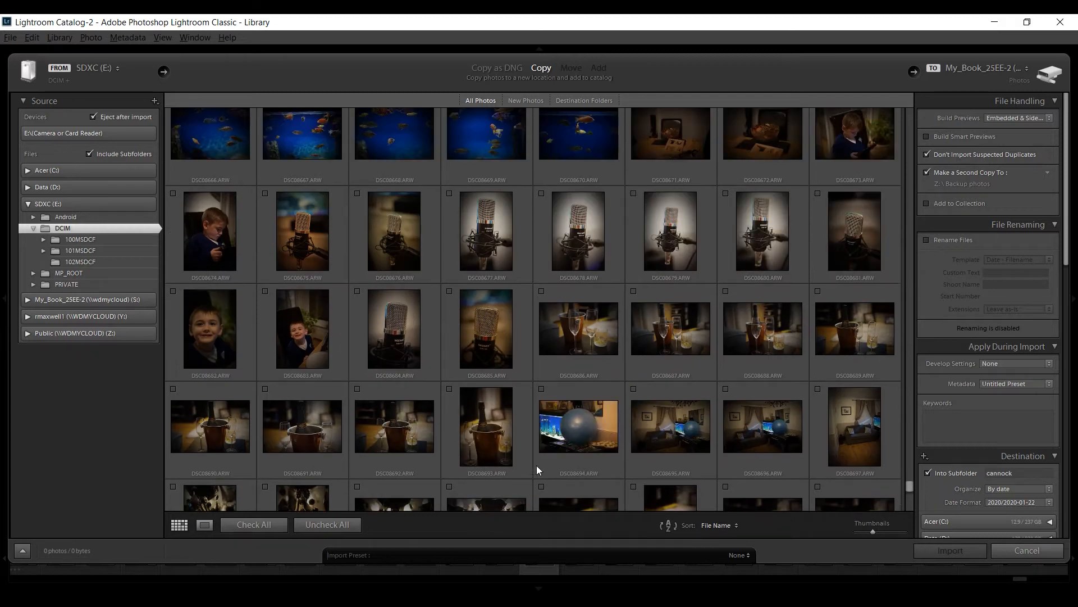
left_click(497, 428)
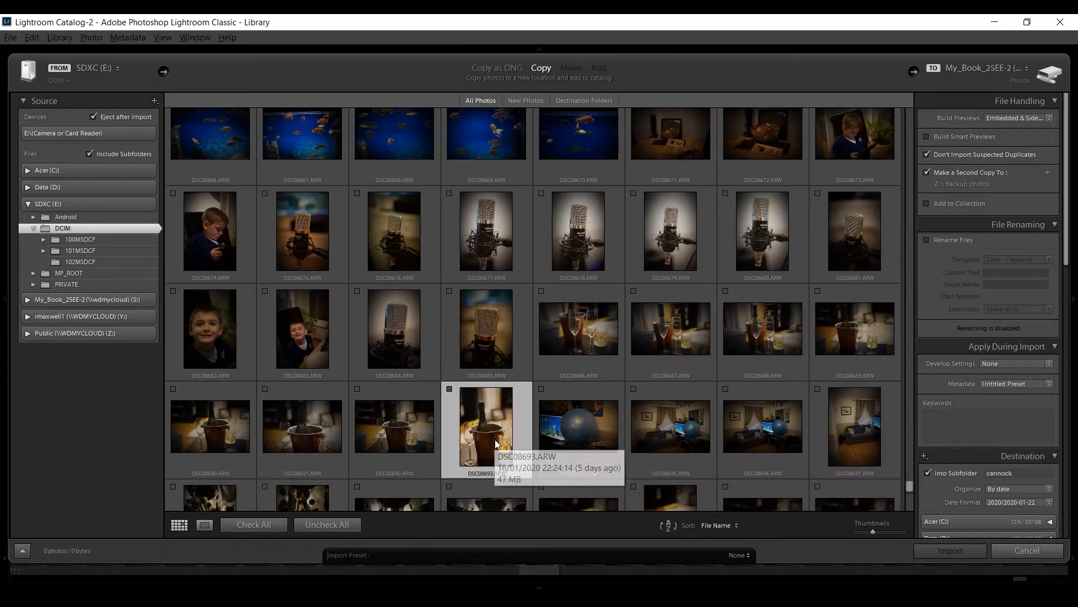
left_click(417, 319, "shift")
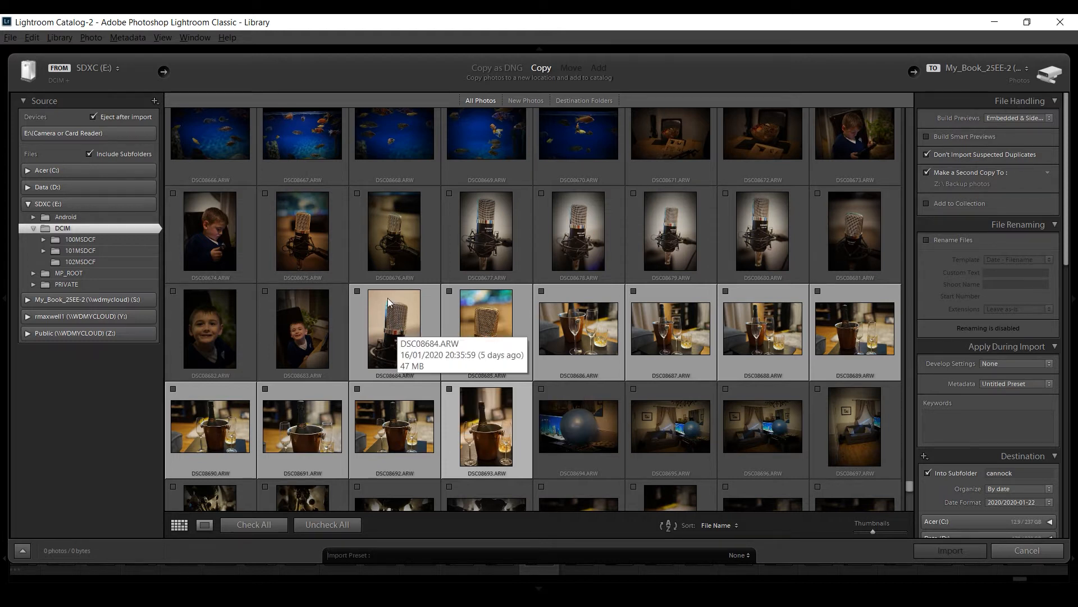
left_click(358, 291)
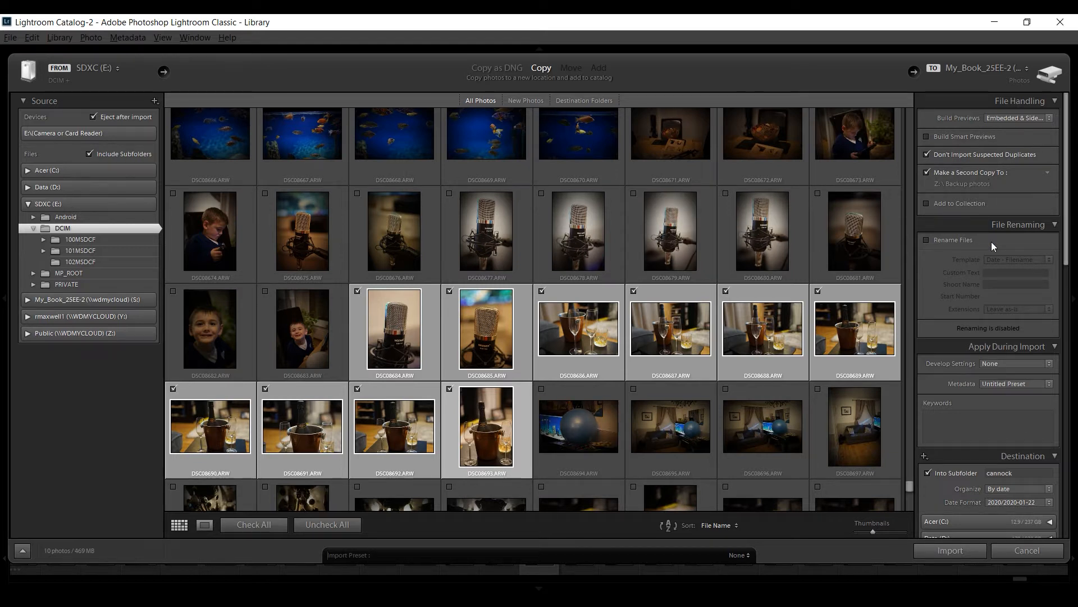
Set the import destination to the Photos folder on the My_Book_2SEE-2 drive
scroll(992, 242, "down", 3)
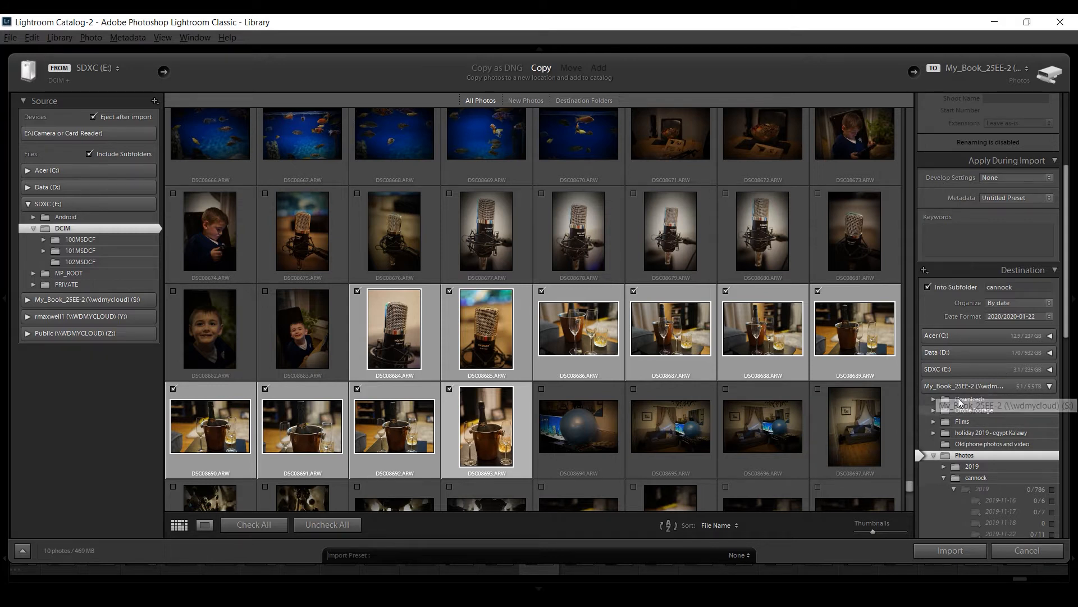
left_click(949, 386)
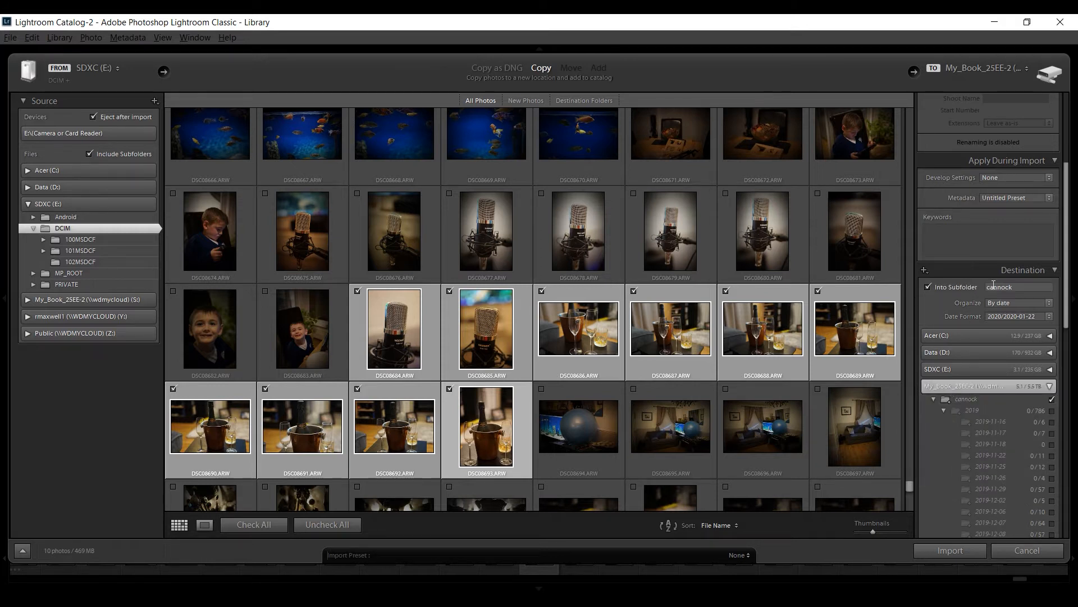
scroll(975, 358, "down", 4)
scroll(975, 359, "down", 4)
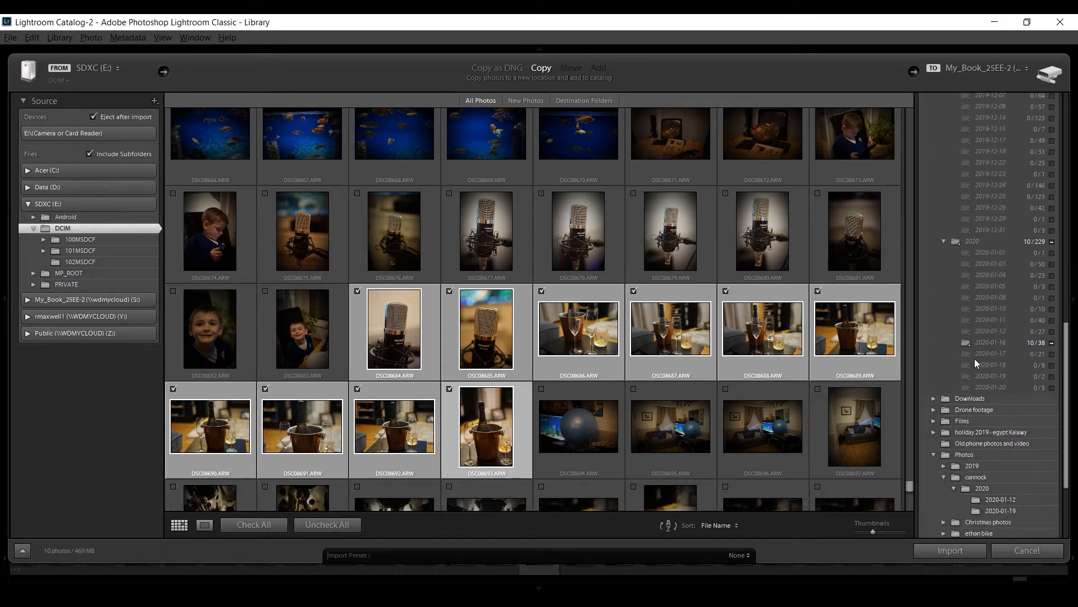
left_click(971, 453)
scroll(963, 249, "up", 5)
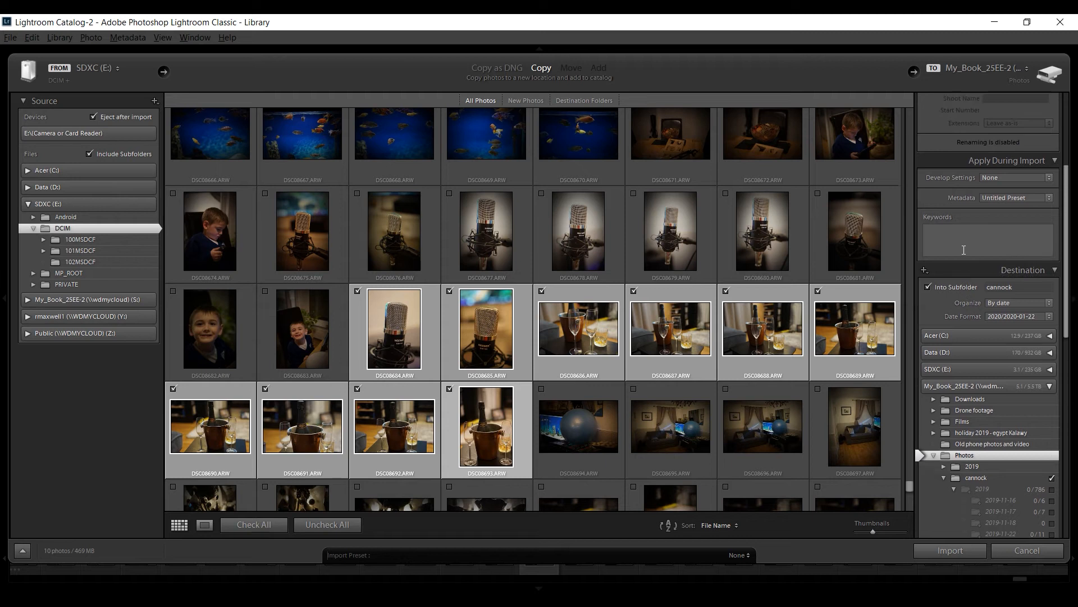
Name the destination subfolder "lightroom tutorial"
left_click(1025, 286)
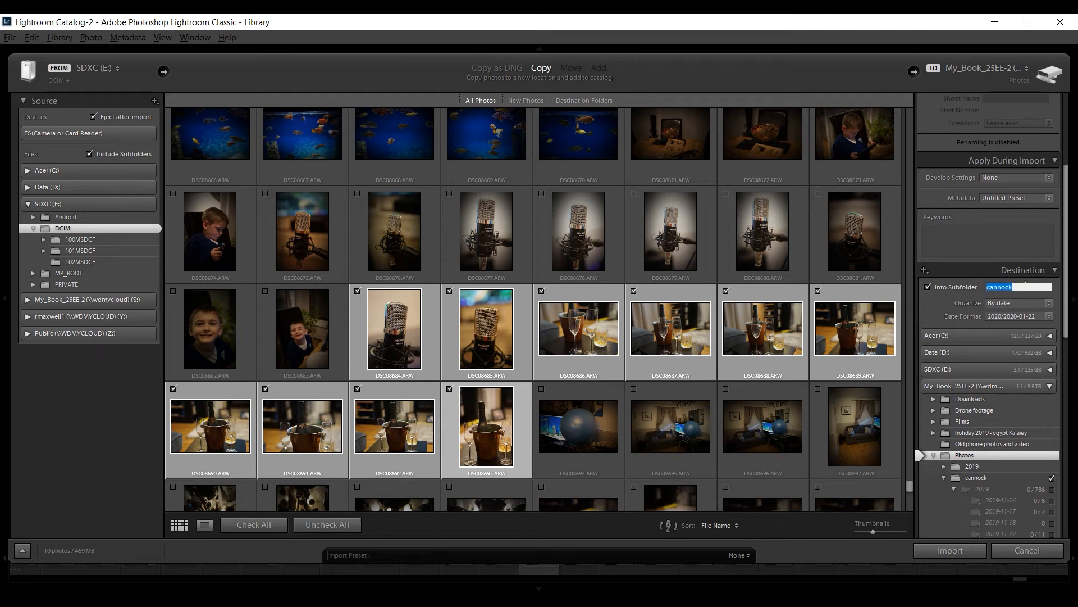
type("lightroom tuot")
key("BackSpace")
key("BackSpace")
type("torial")
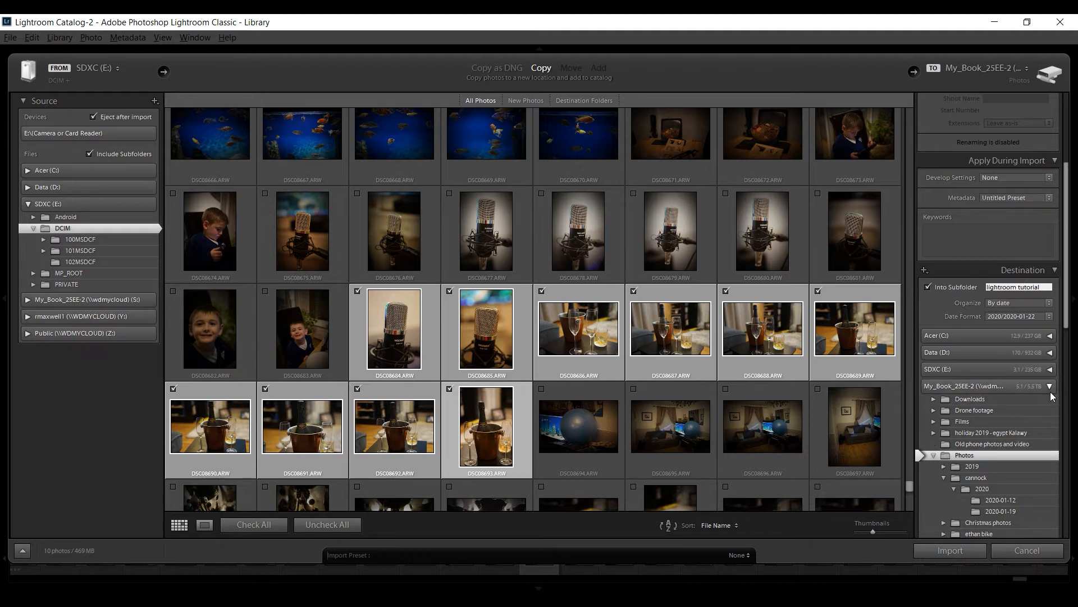
Review the destination folder tree and the file handling, renaming, keyword and destination settings for the import
scroll(1051, 396, "down", 5)
scroll(1052, 397, "down", 5)
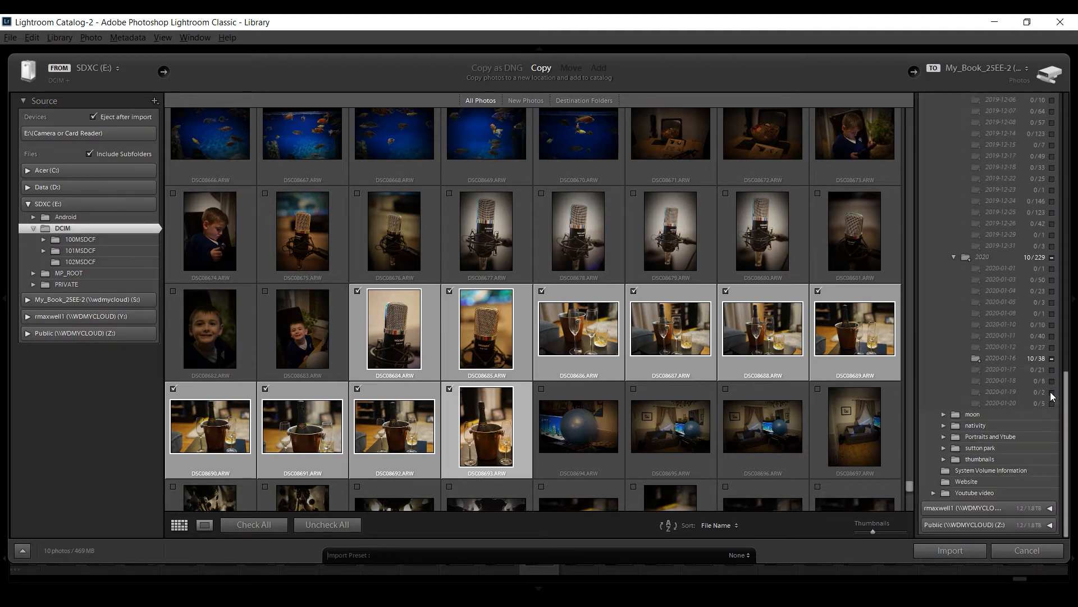
scroll(1052, 397, "up", 10)
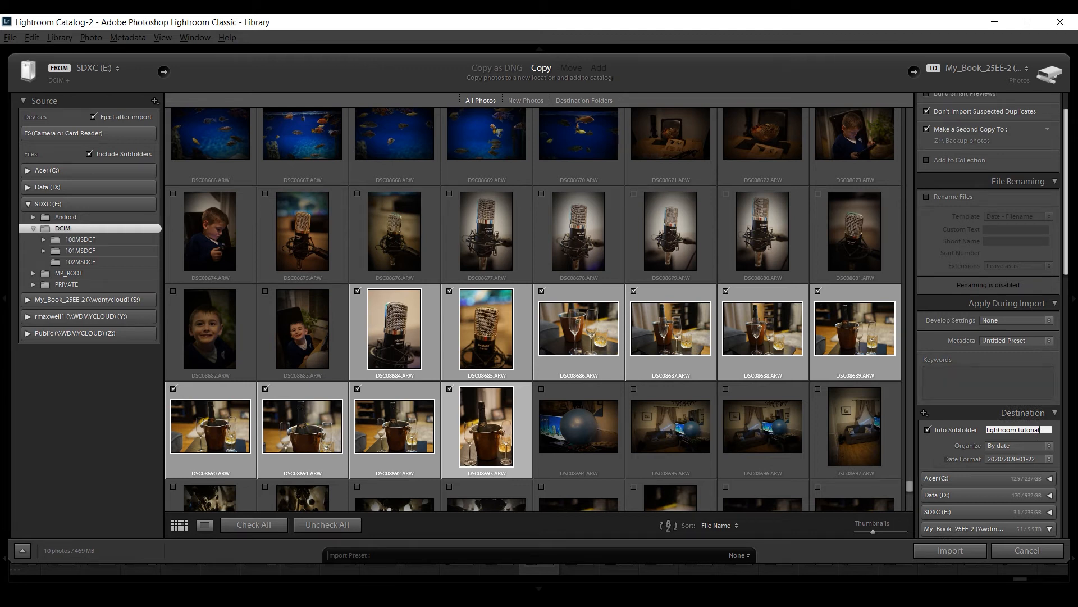
scroll(945, 141, "down", 4)
left_click(946, 142)
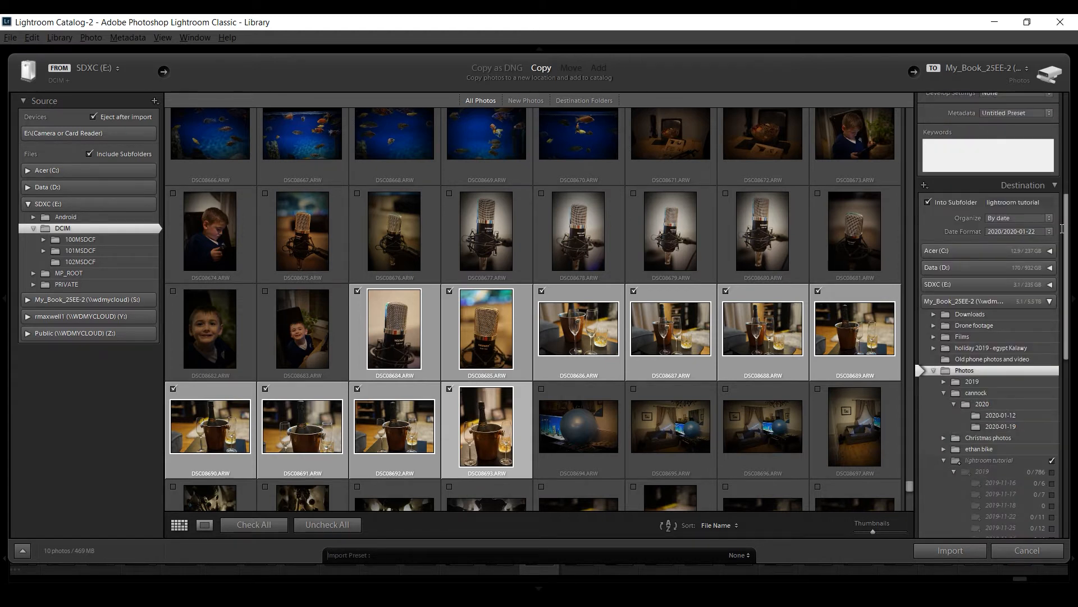
left_click_drag(1067, 219, 1074, 91)
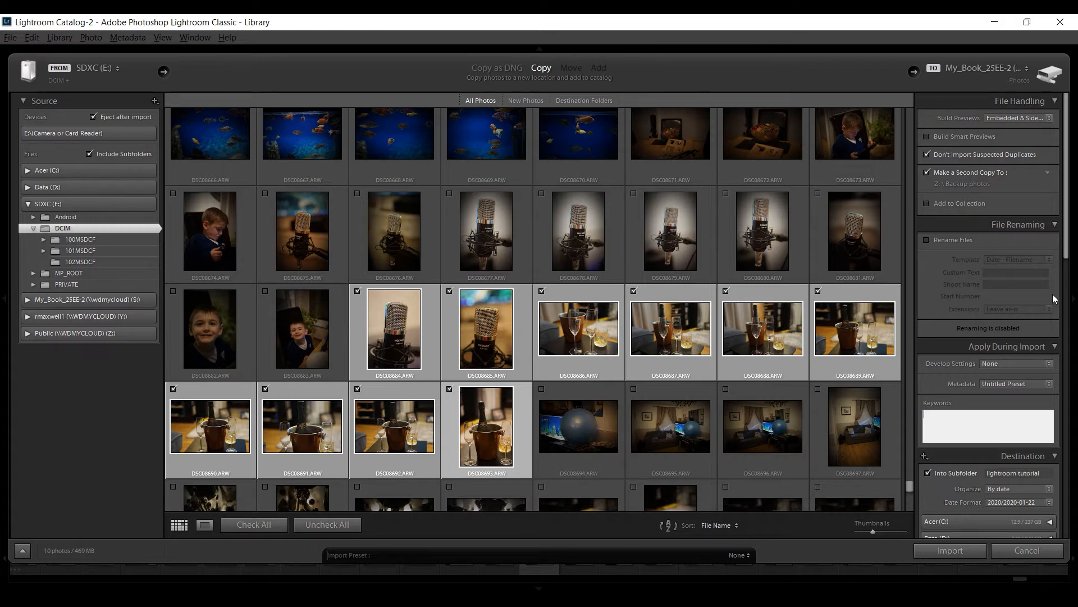
scroll(1053, 299, "down", 3)
scroll(1054, 299, "up", 3)
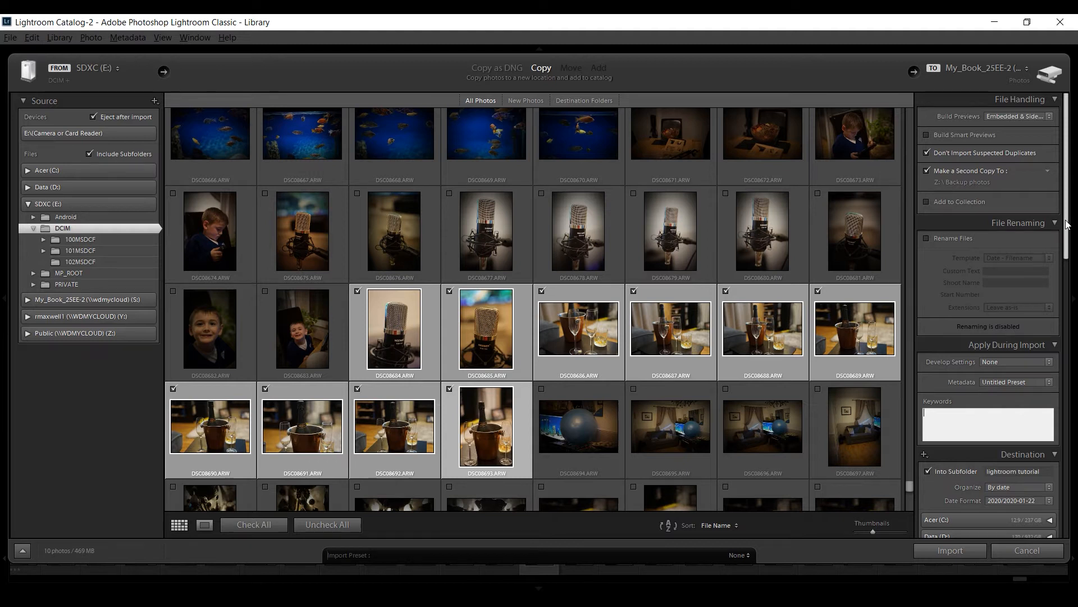
left_click_drag(1067, 224, 1069, 503)
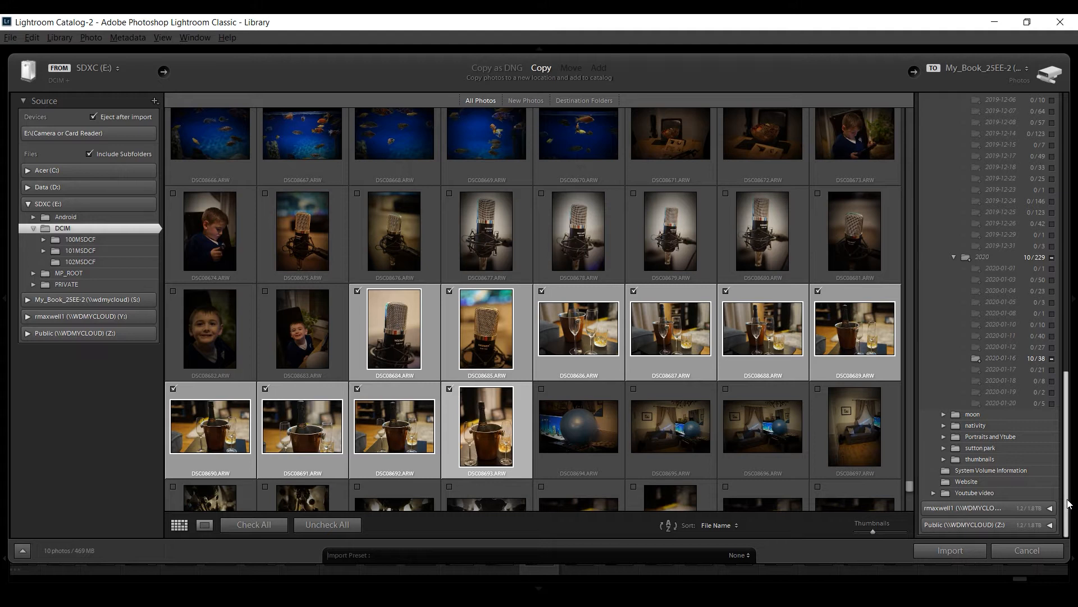
left_click_drag(1069, 504, 1067, 208)
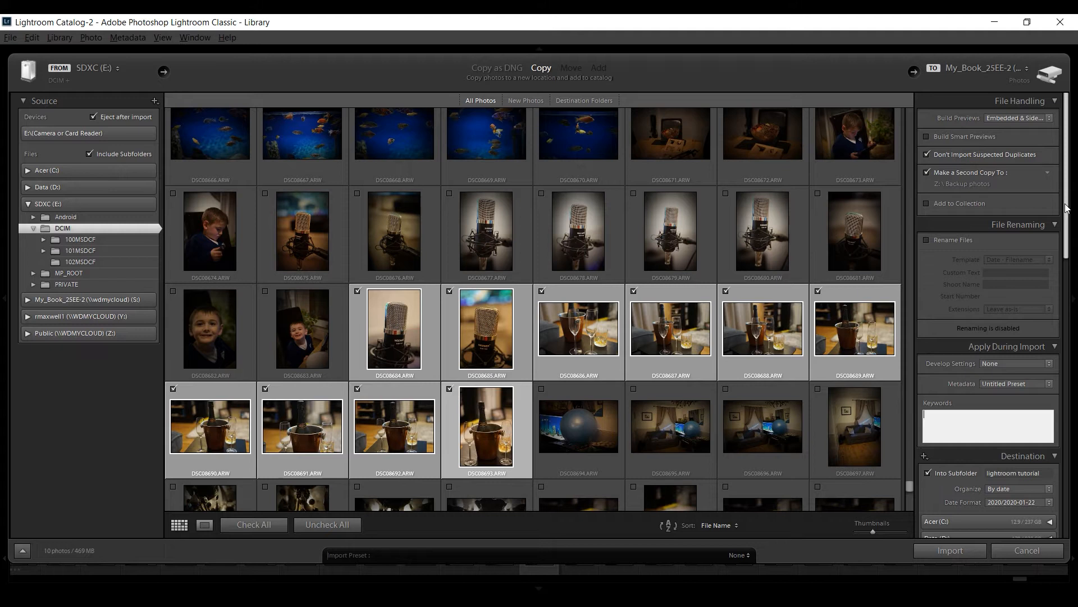
scroll(1029, 202, "down", 1)
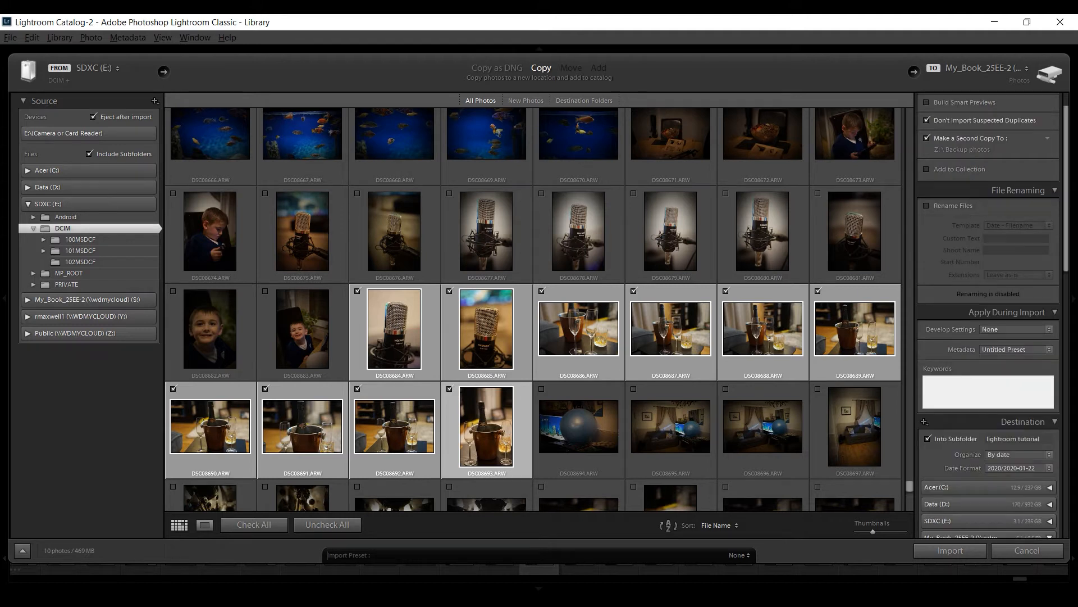
Check the preview-building options for the import and collapse the File Handling settings
scroll(1036, 348, "down", 2)
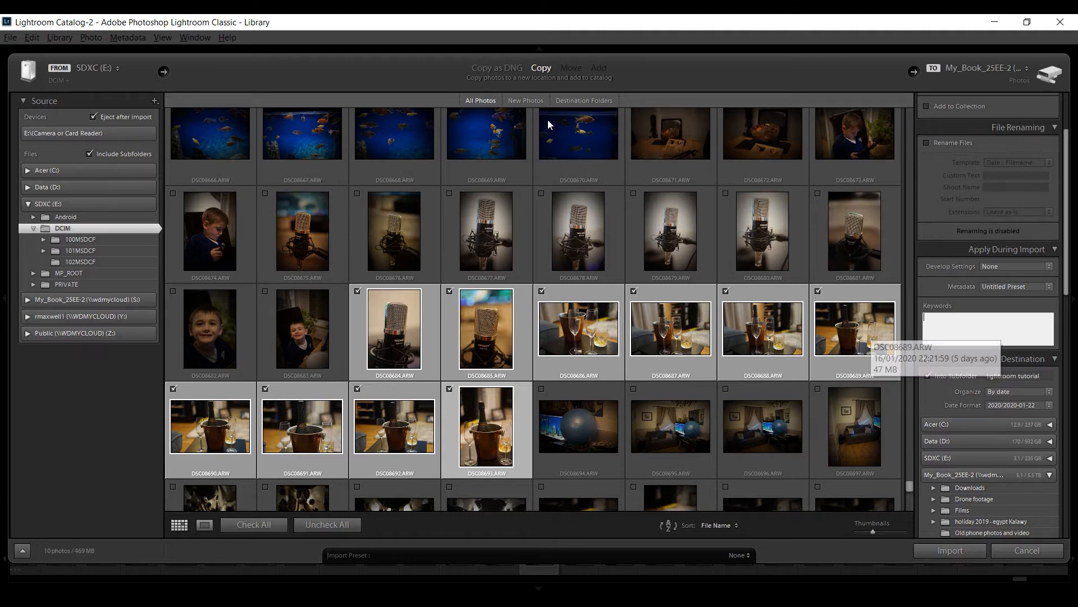
scroll(953, 417, "down", 5)
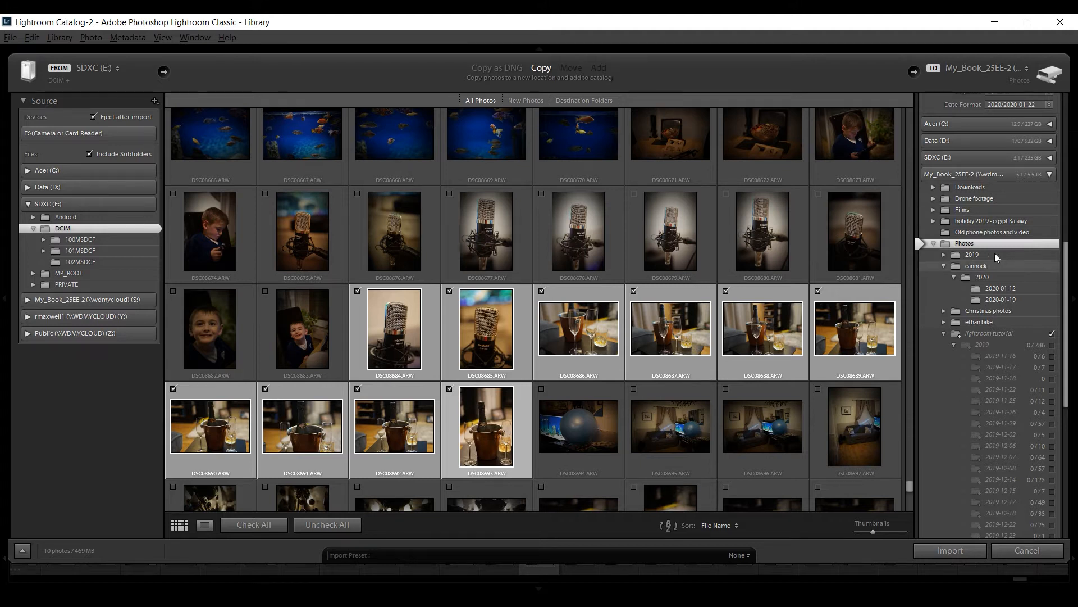
scroll(995, 253, "up", 8)
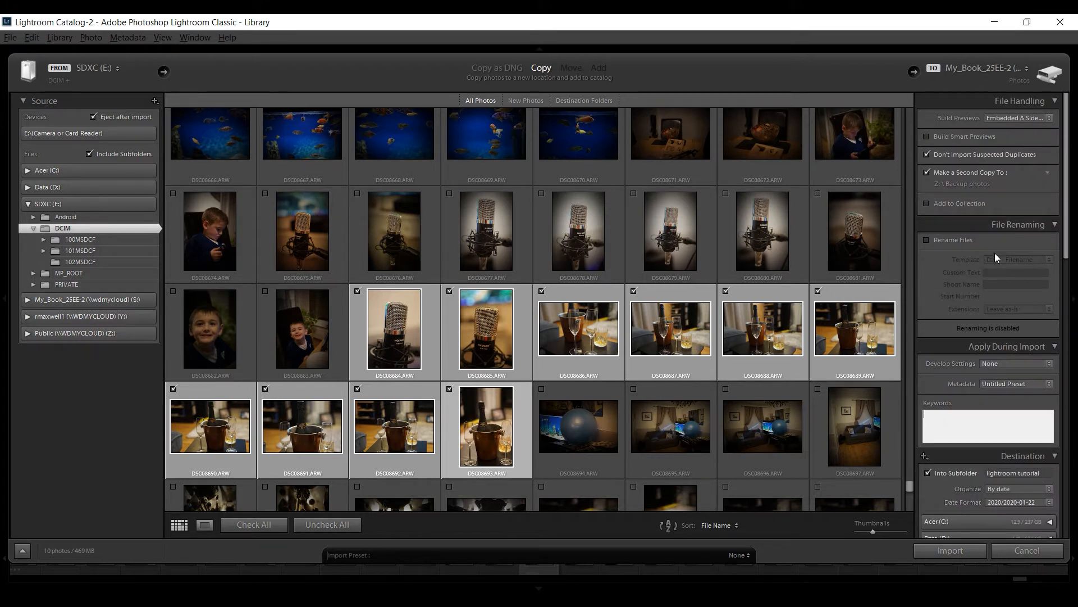
left_click(1043, 119)
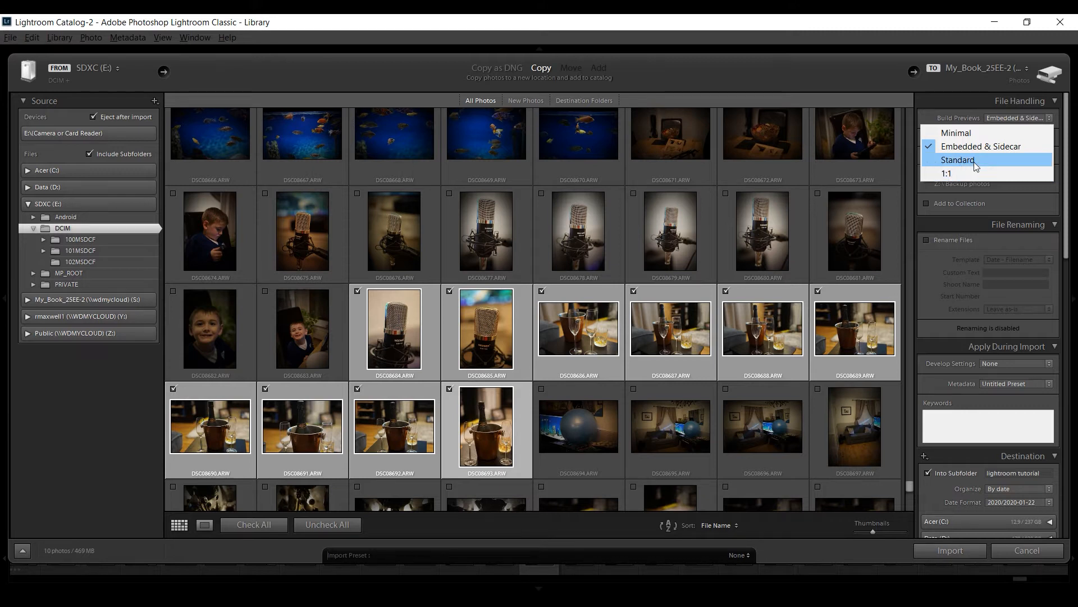
left_click(949, 102)
left_click(949, 102)
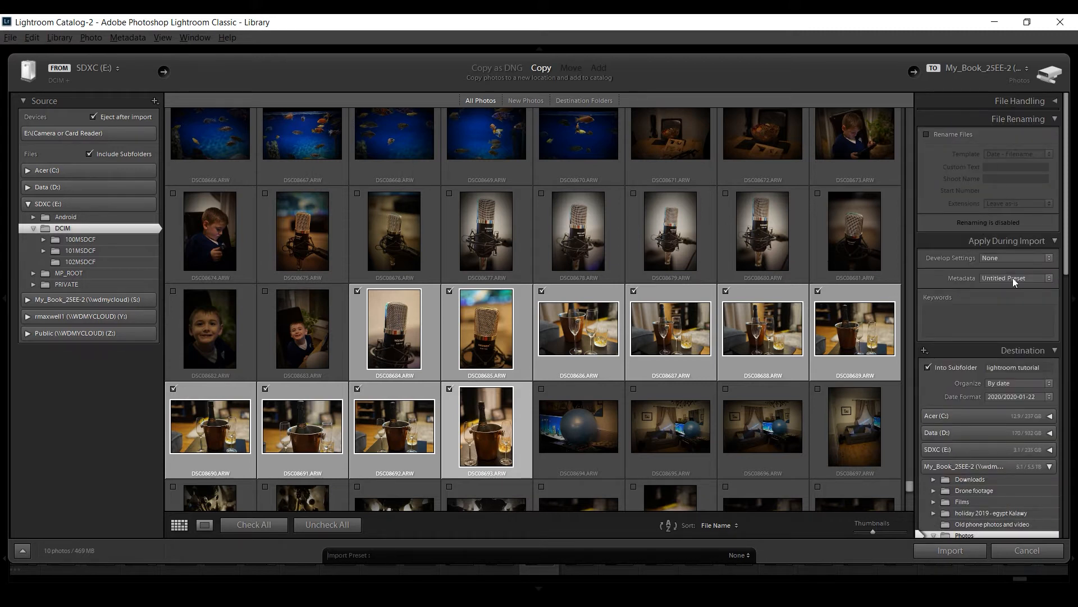
Examine the dated subfolders planned under the "lightroom tutorial" destination folder, along with the renaming and metadata import settings
scroll(1013, 284, "down", 1)
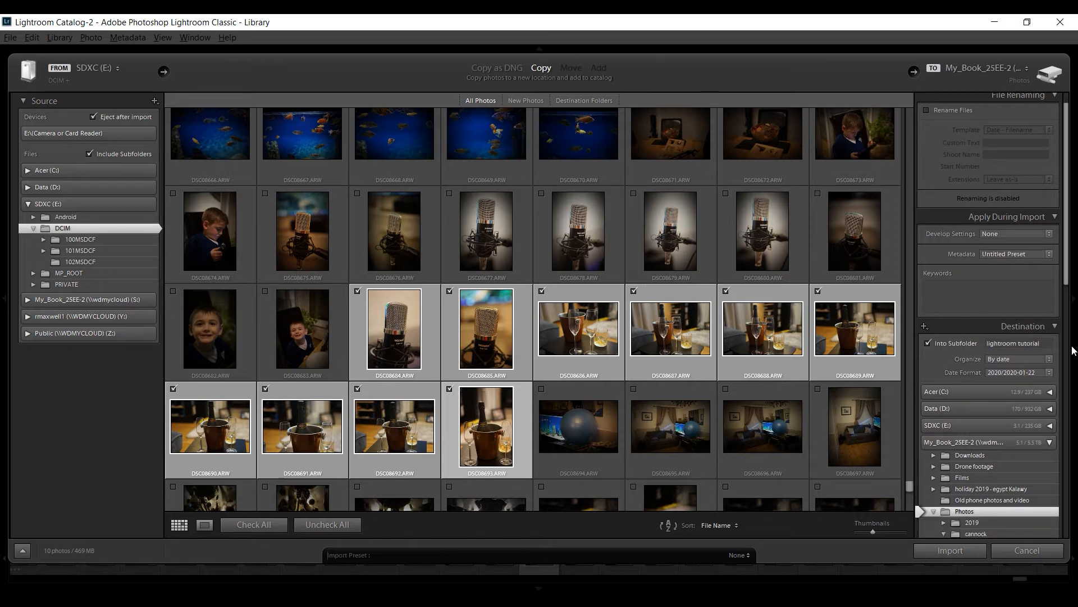
scroll(1043, 348, "down", 5)
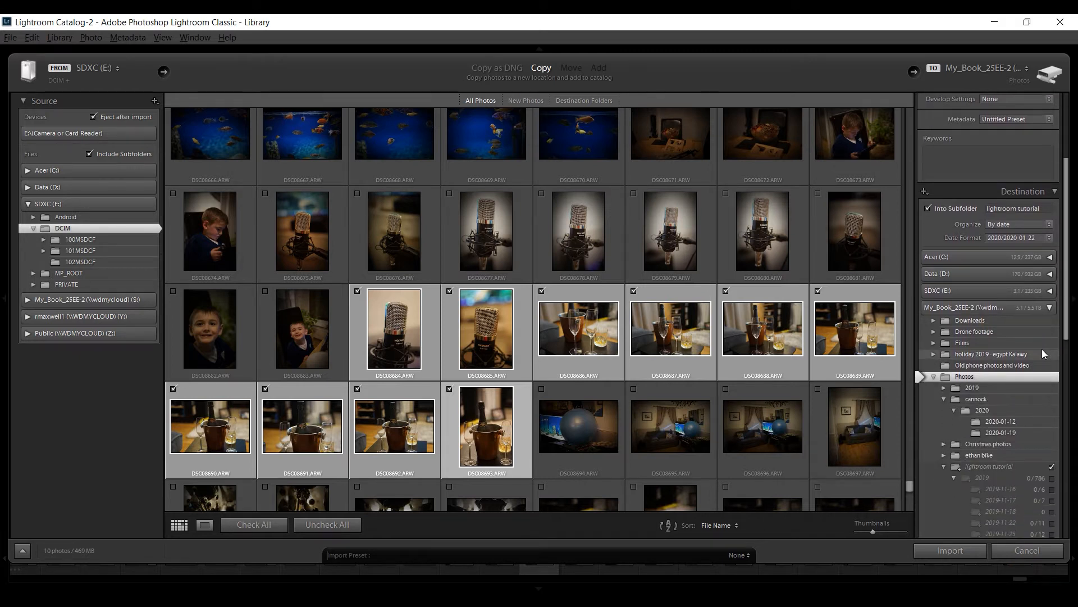
scroll(1042, 354, "down", 3)
scroll(1043, 354, "down", 1)
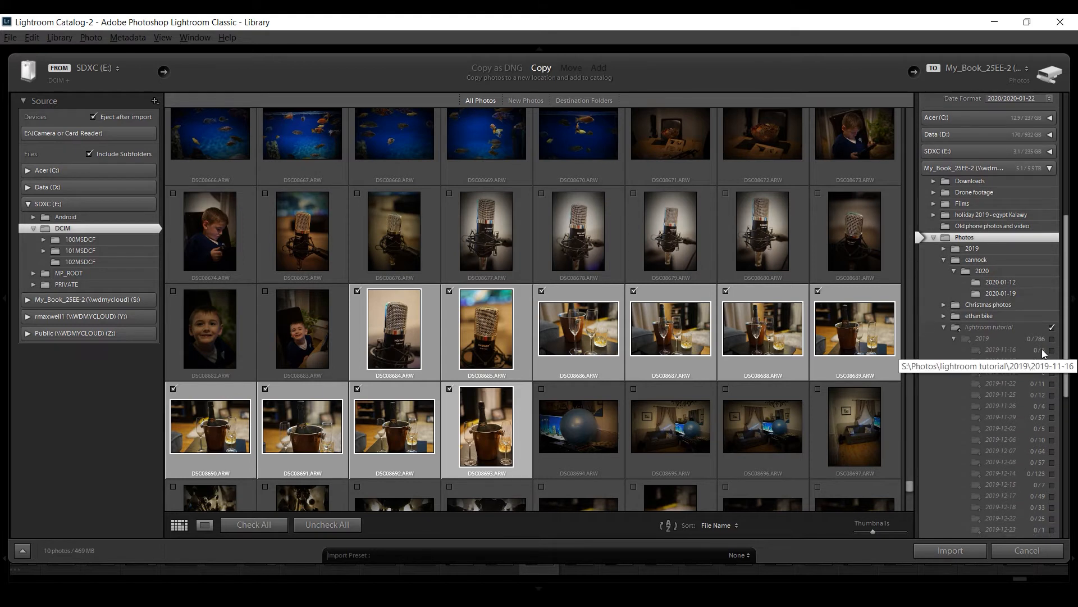
scroll(1042, 349, "up", 5)
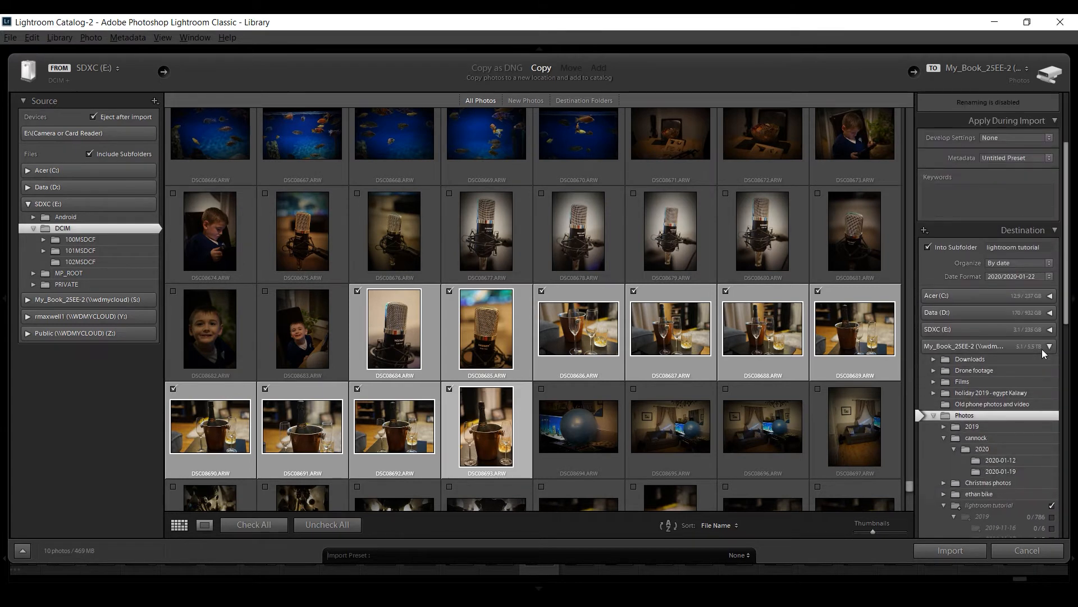
scroll(1042, 349, "down", 10)
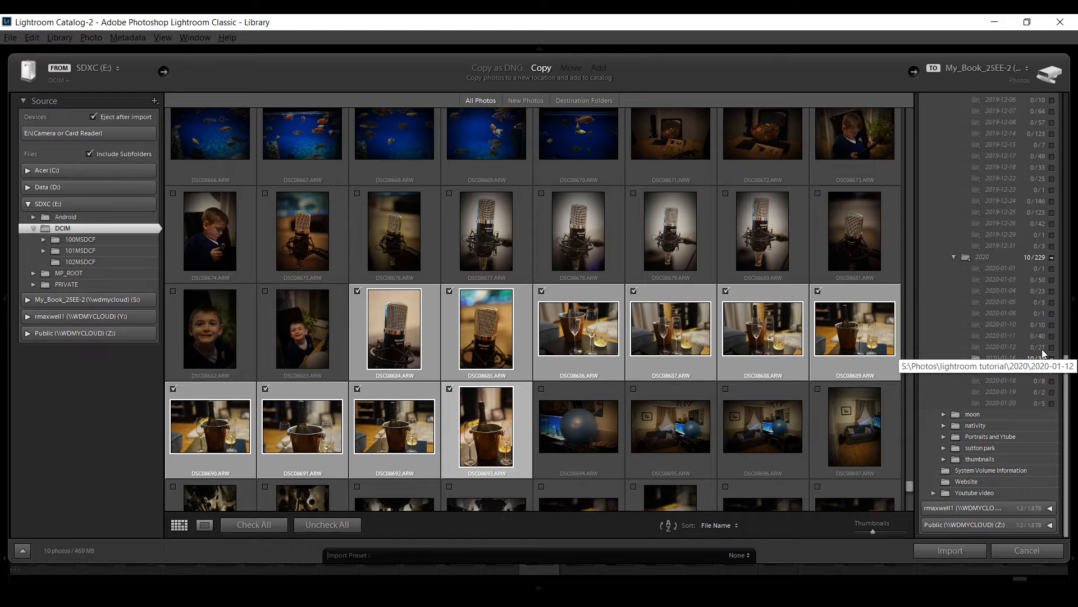
scroll(1042, 349, "up", 10)
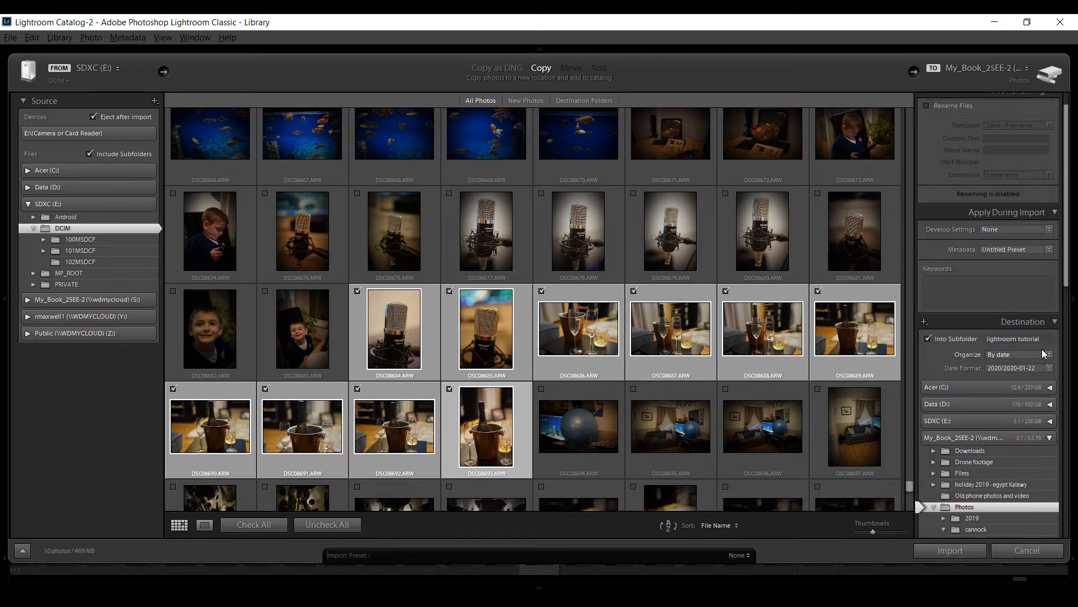
scroll(1043, 349, "up", 1)
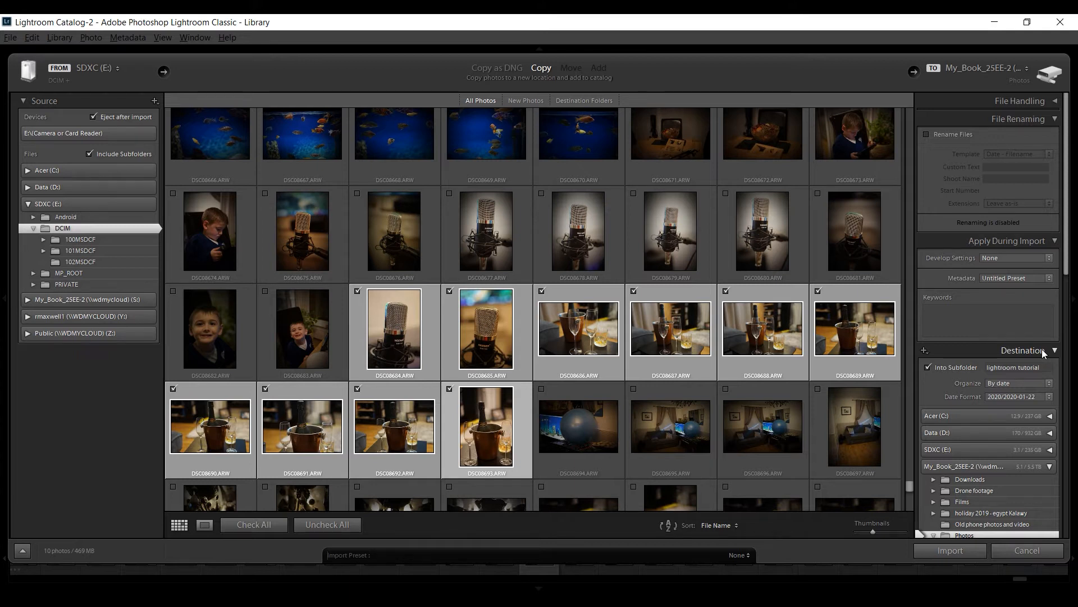
scroll(1043, 349, "down", 10)
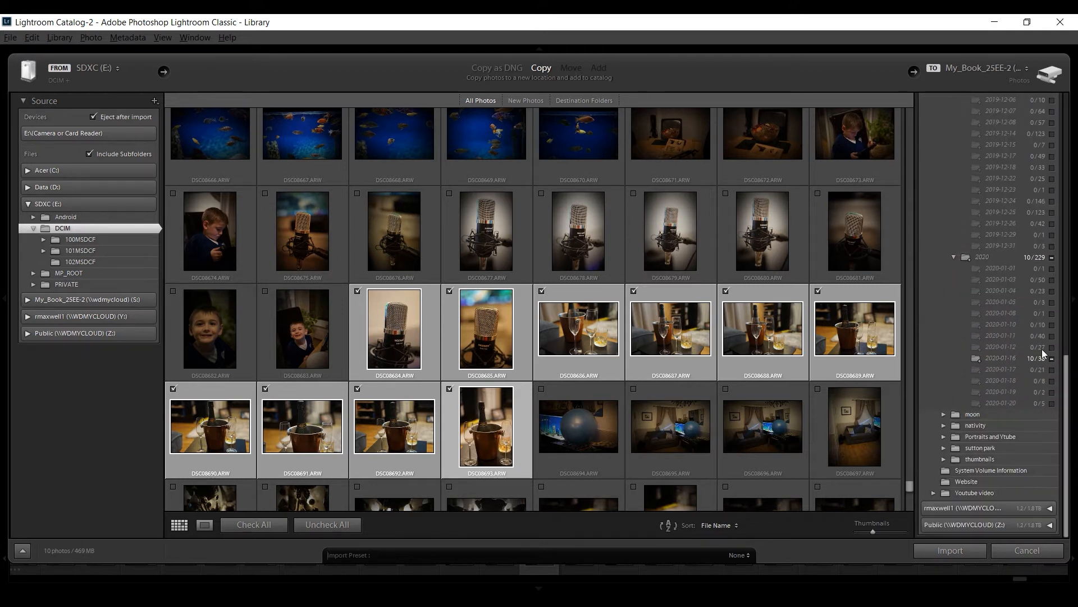
scroll(1010, 429, "up", 12)
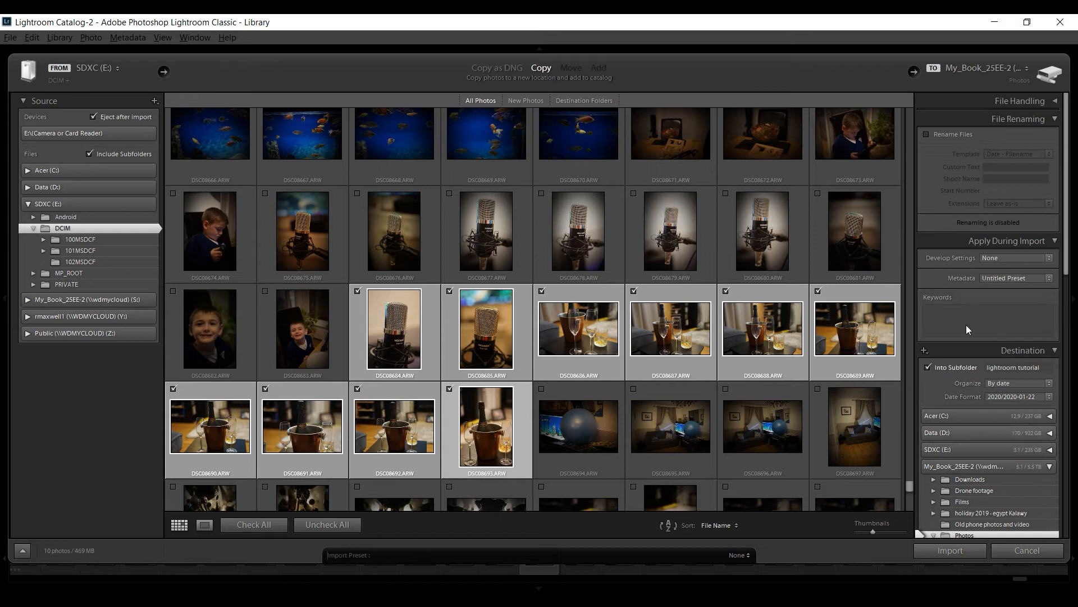
Open the metadata presets for editing and look through the available metadata fields
left_click(1032, 278)
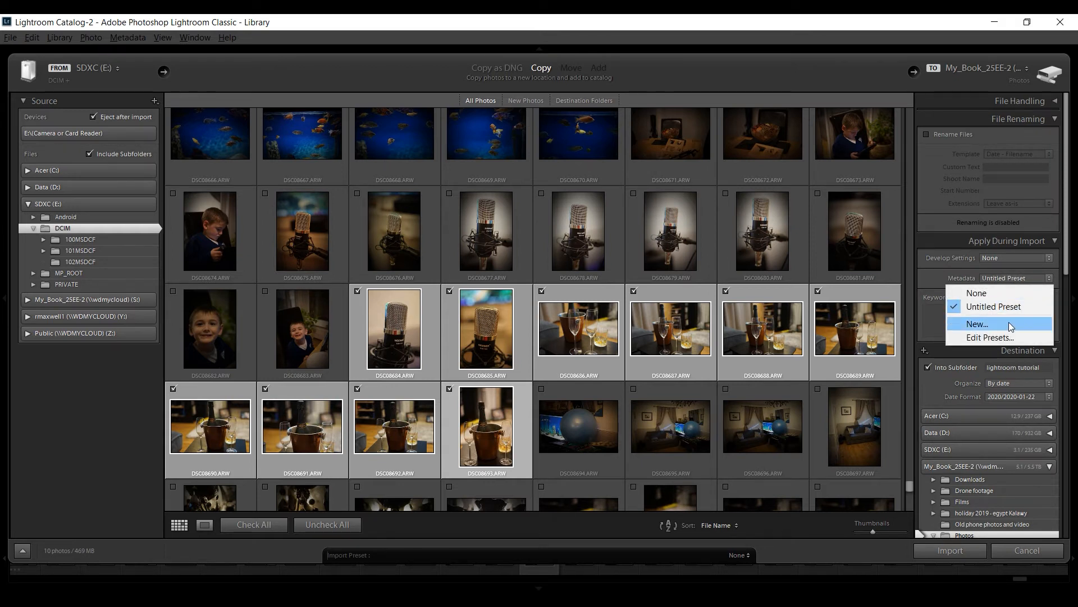
left_click(1010, 338)
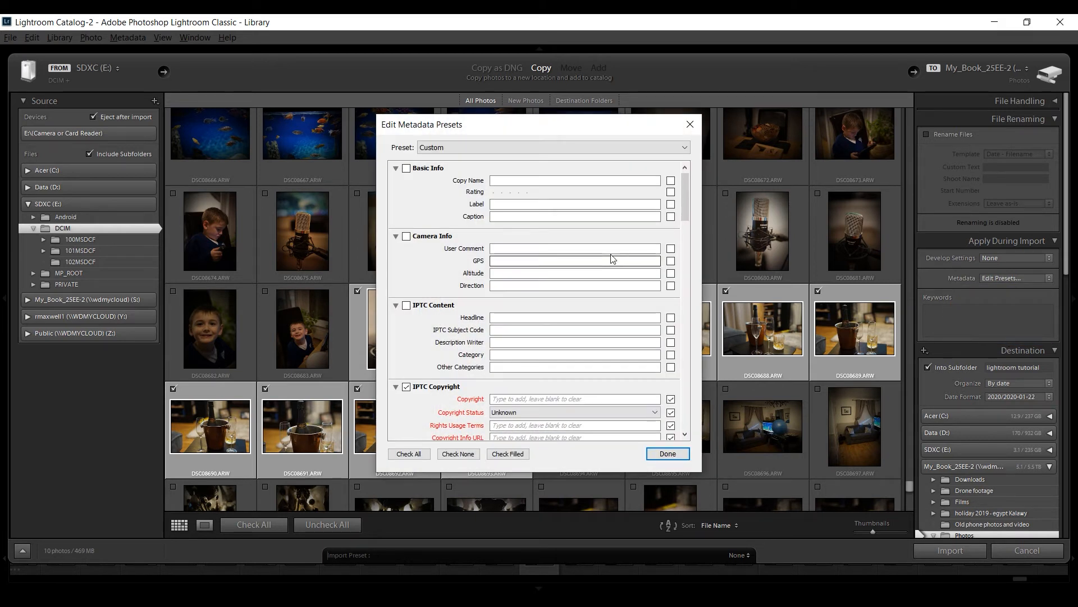
scroll(584, 358, "down", 10)
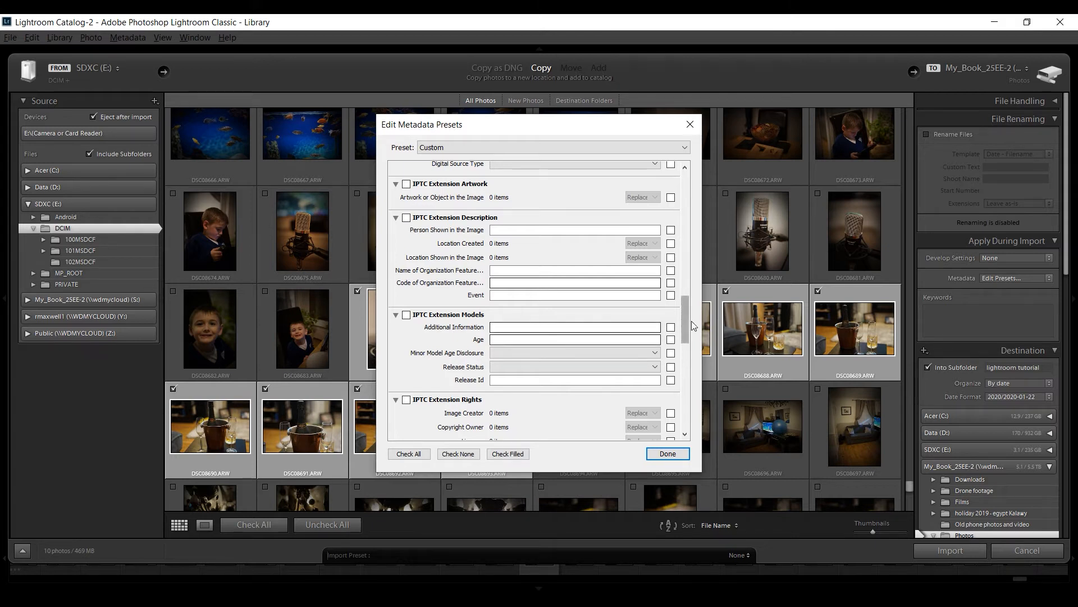
left_click_drag(685, 318, 692, 211)
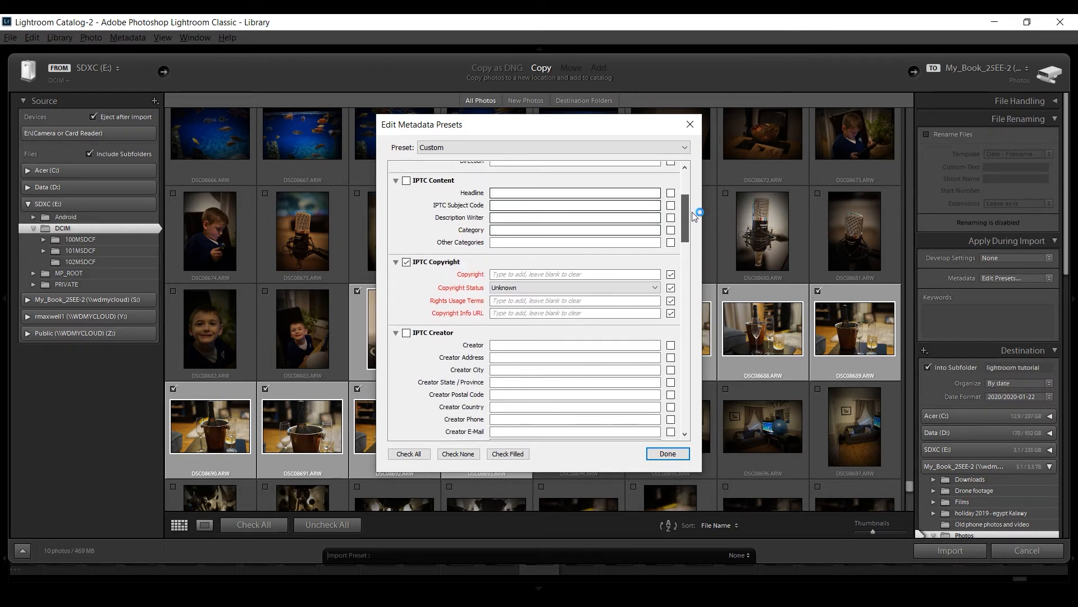
Load the Untitled Preset, check its IPTC copyright fields, and close the metadata preset editor
left_click(685, 150)
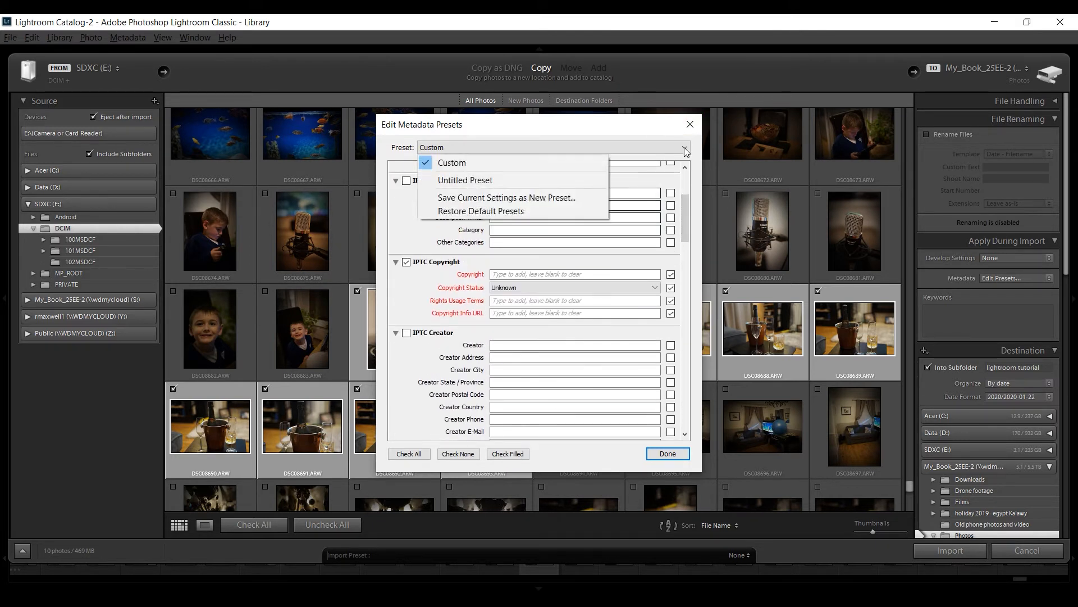
left_click(584, 181)
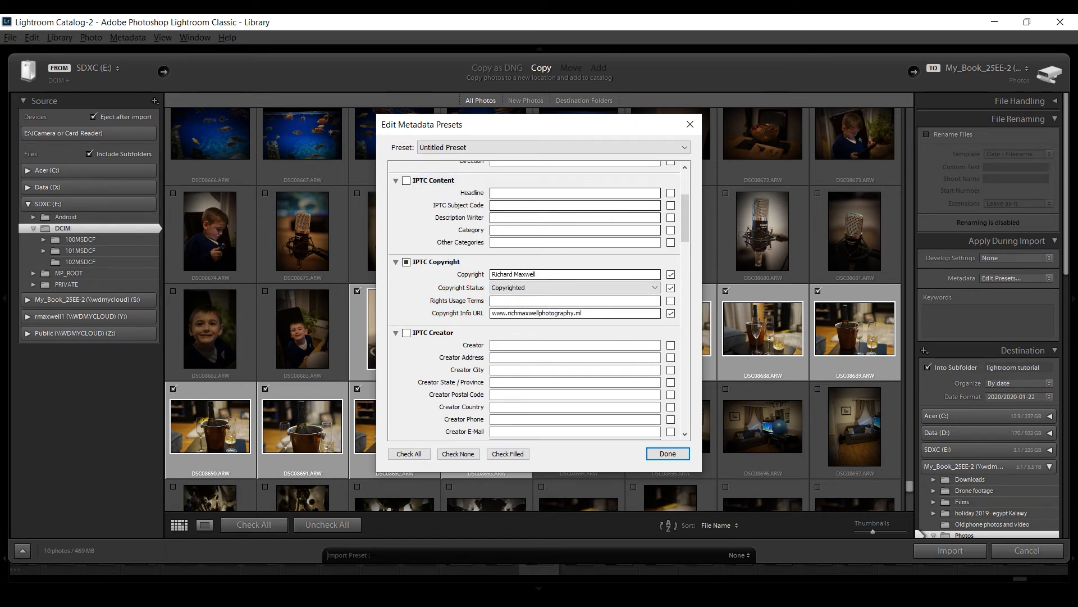
double_click(604, 313)
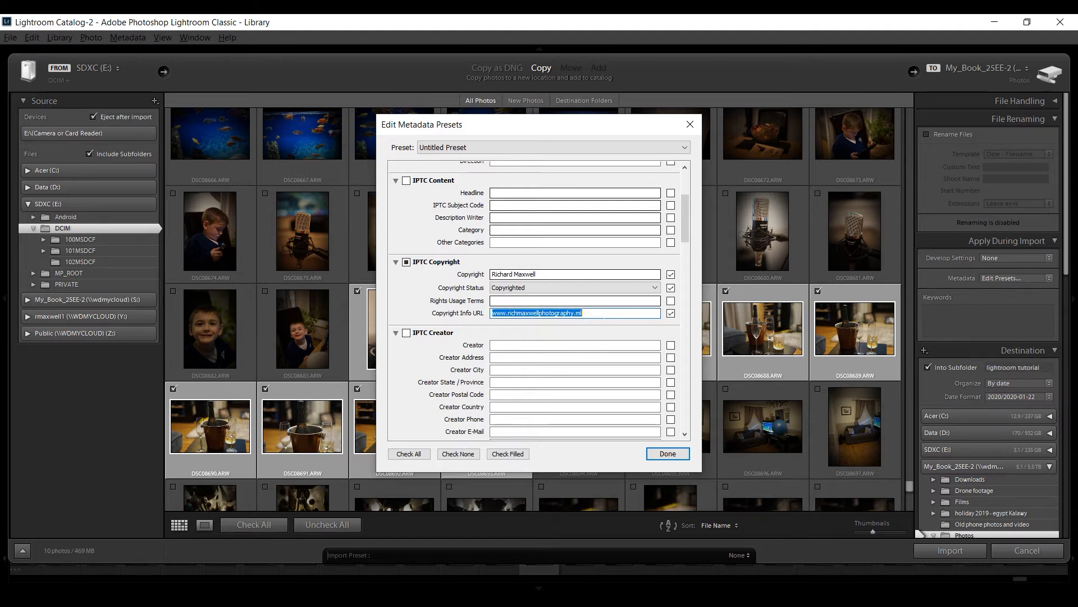
left_click(605, 315)
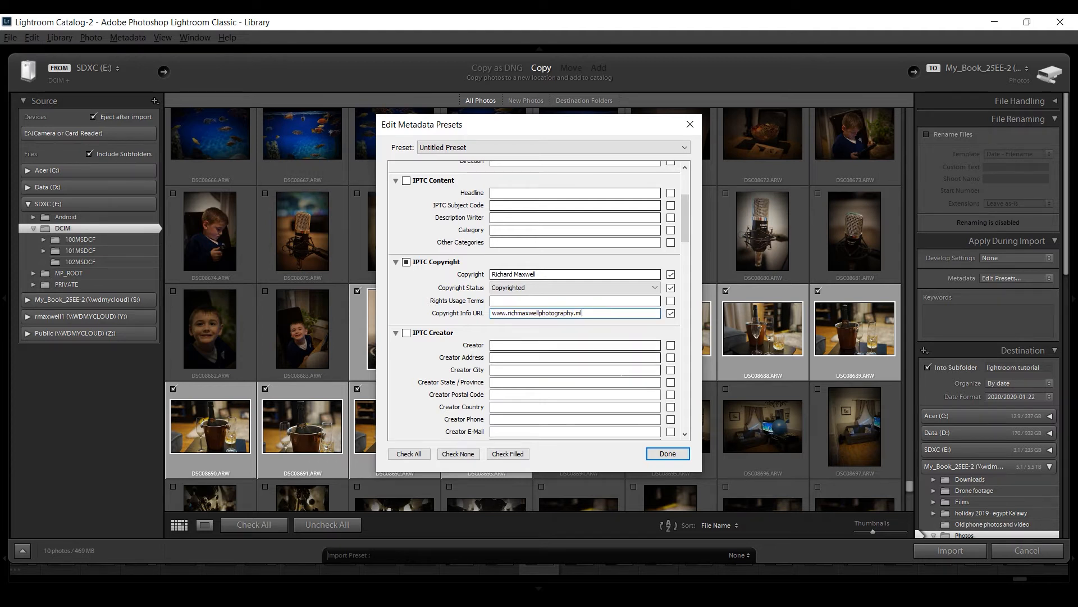
scroll(622, 375, "up", 5)
scroll(621, 372, "down", 6)
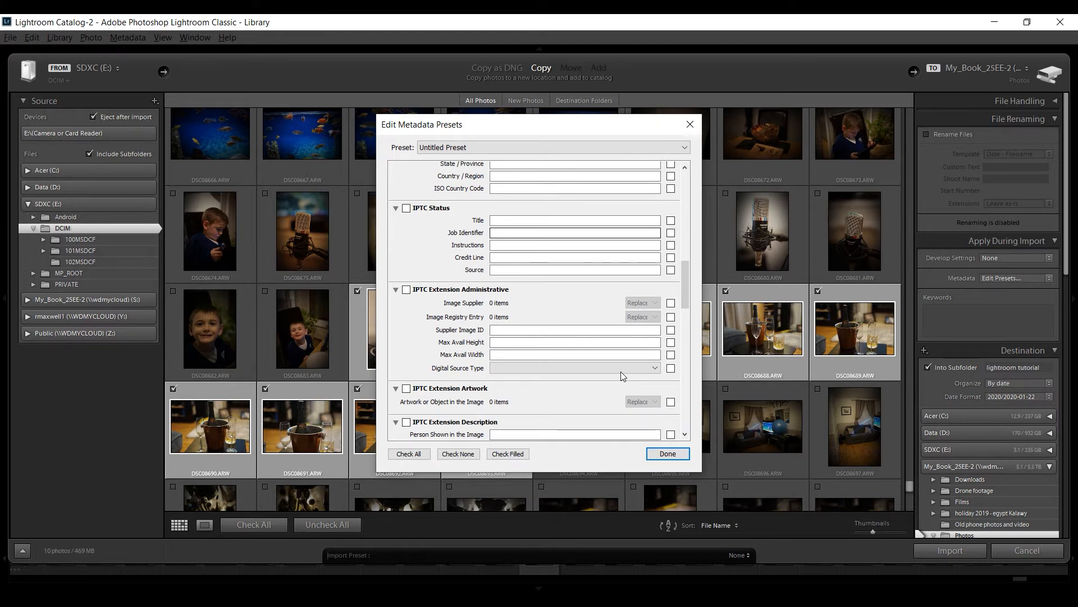
left_click(668, 454)
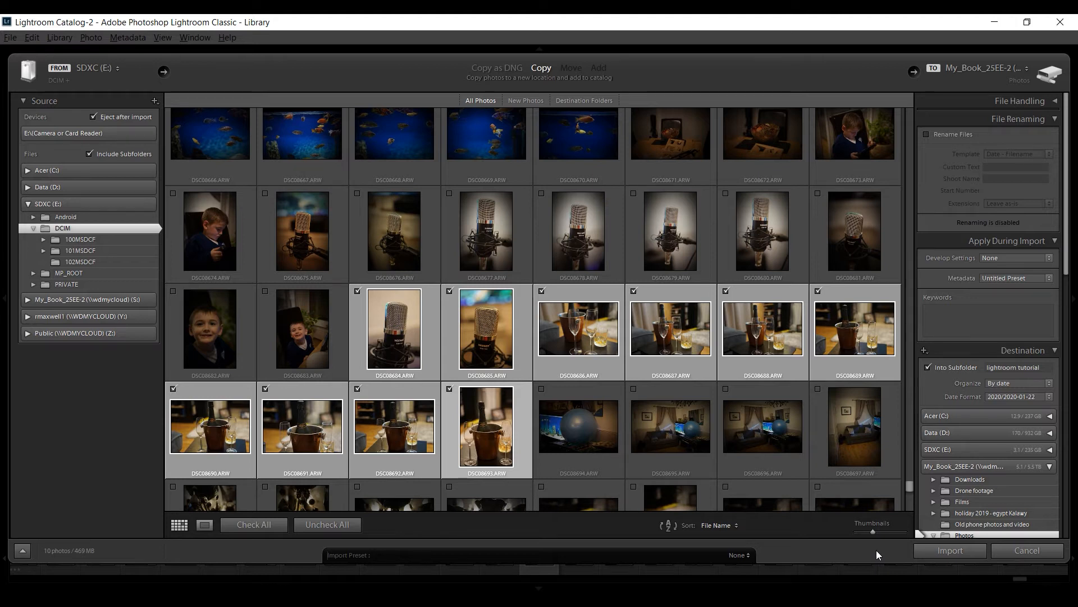
Check the dated destination folders that will receive the checked photos and start the import
scroll(1019, 385, "down", 10)
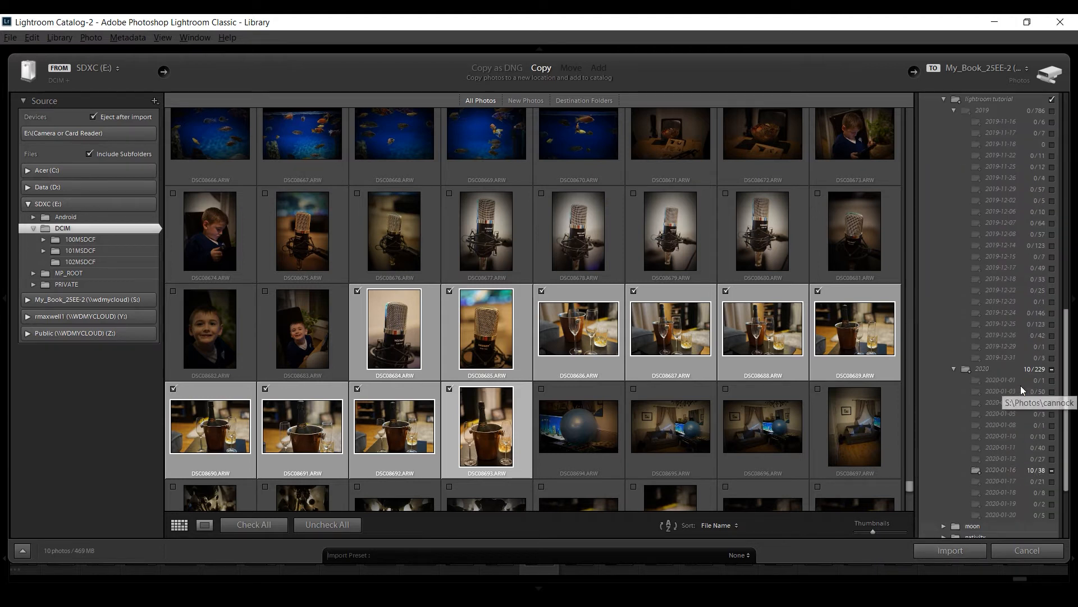
scroll(1020, 386, "down", 8)
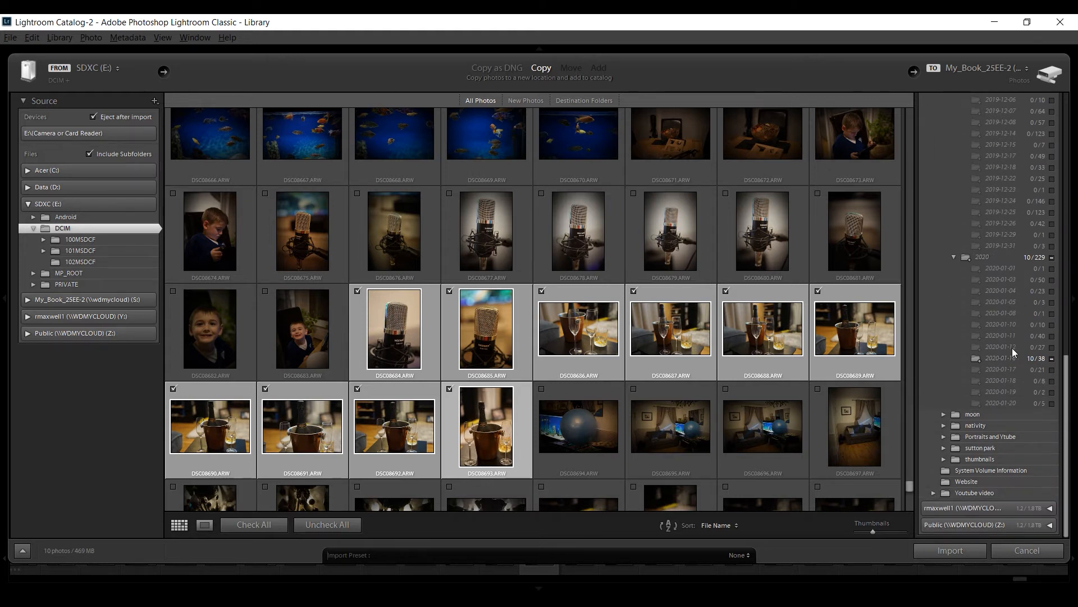
left_click(955, 551)
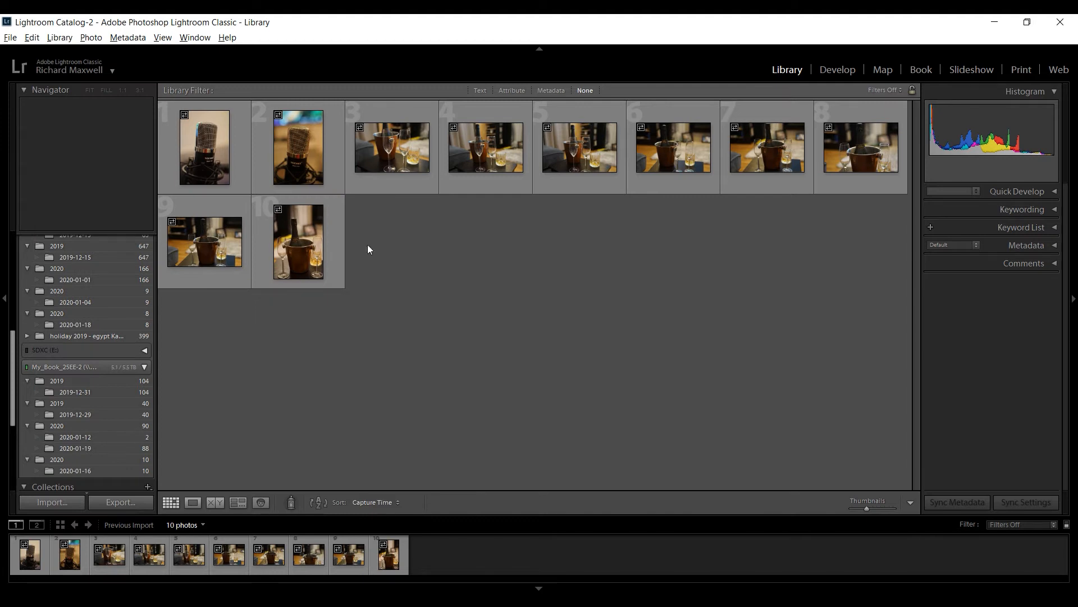
Select the first imported photo, DSC08684.ARW, and collapse the Folders list to bring the collections into view
left_click(198, 176)
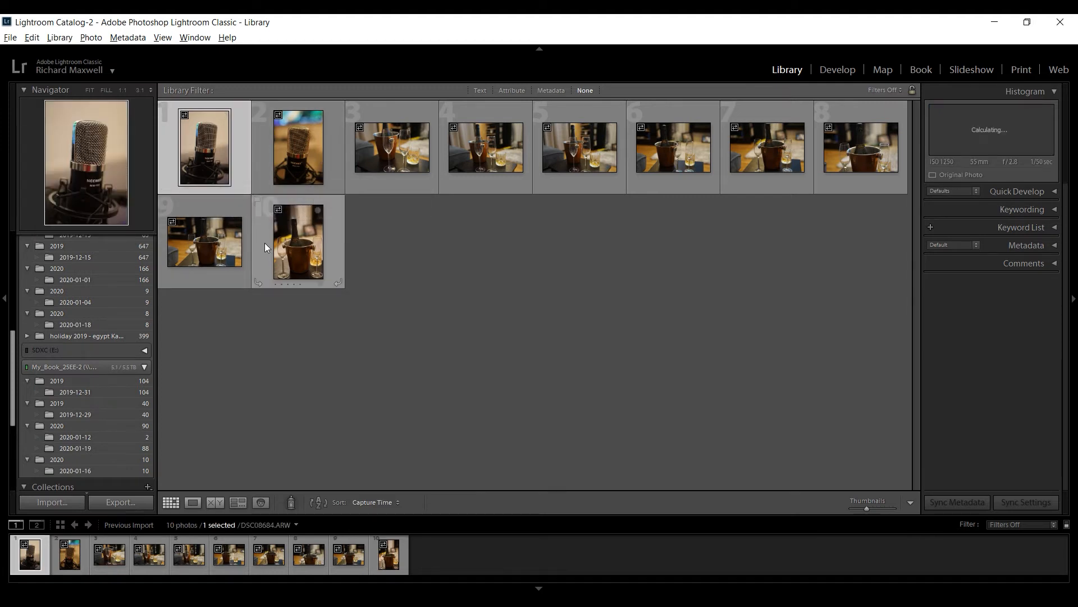
scroll(107, 322, "up", 10)
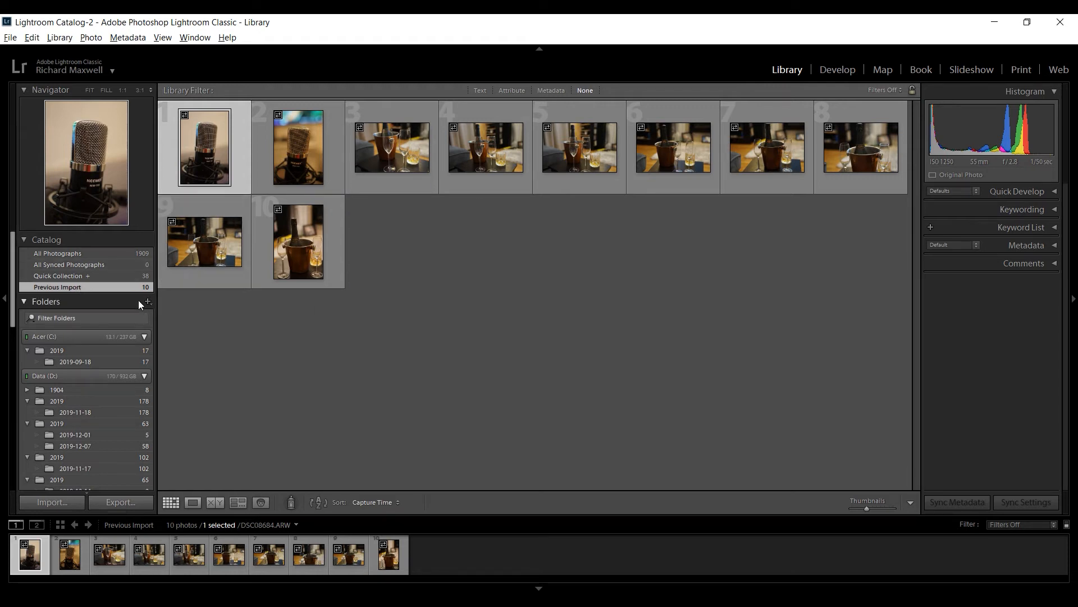
left_click(23, 300)
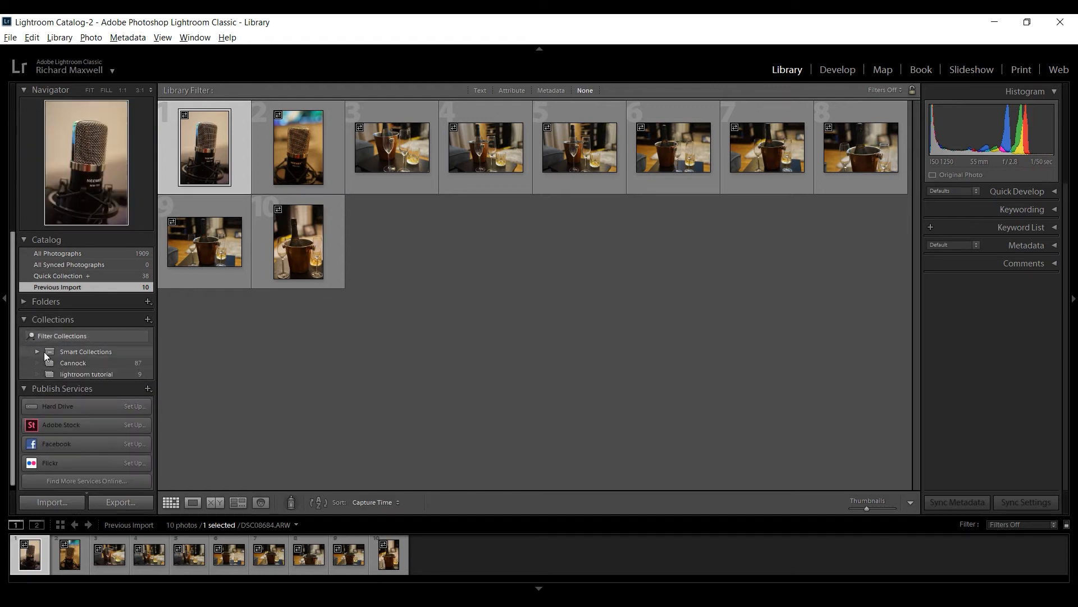
Start a new collection named "lightroom tutorial" with the selected photo included
left_click(148, 319)
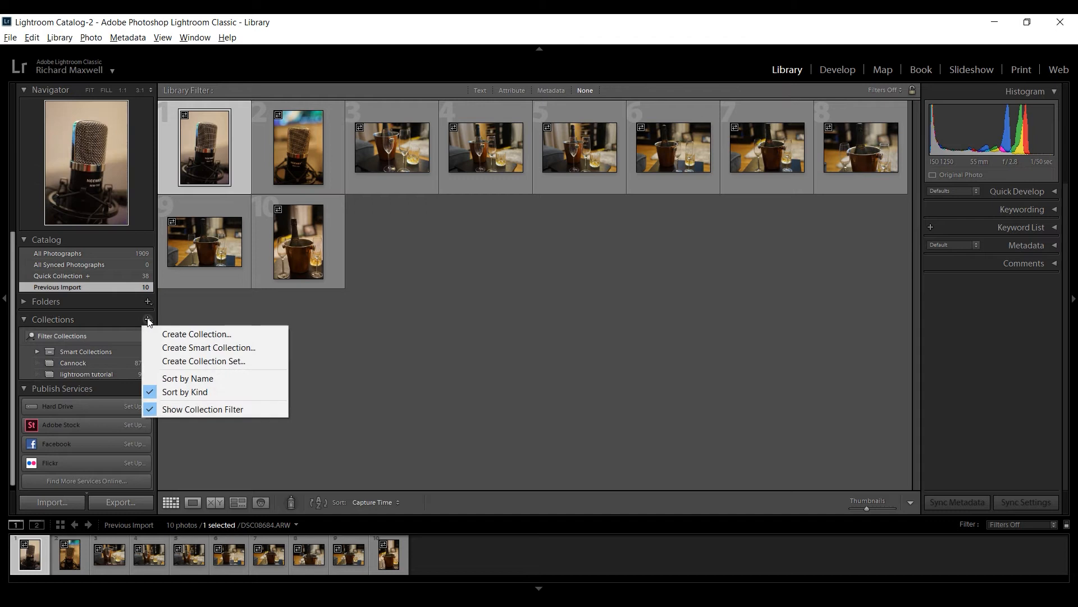
left_click(191, 335)
type("ligth")
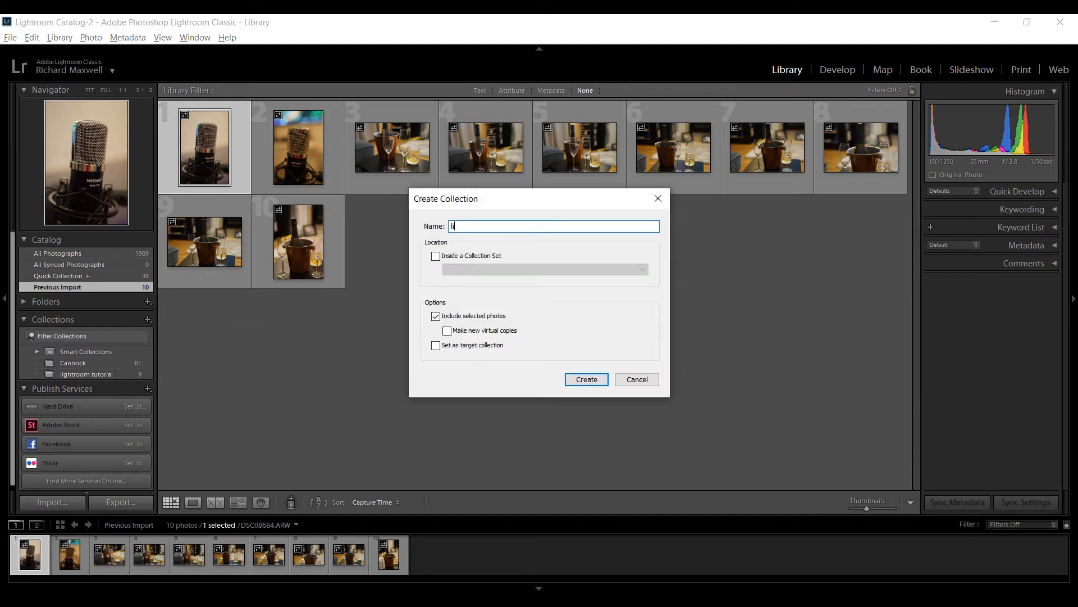
key("BackSpace")
key("BackSpace")
type("htroom tutorial")
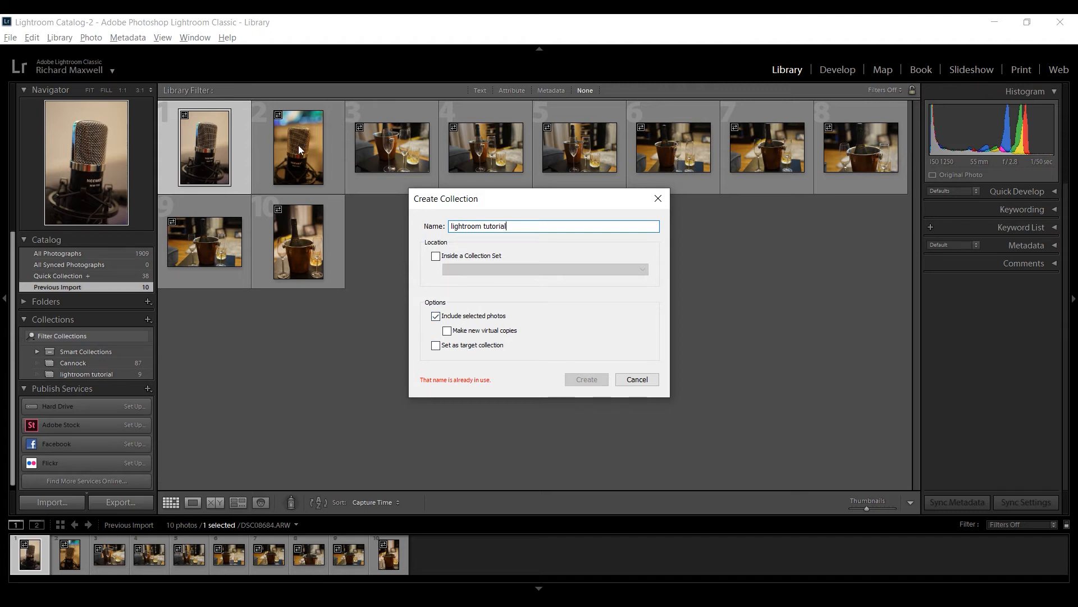
left_click(437, 317)
left_click(437, 317)
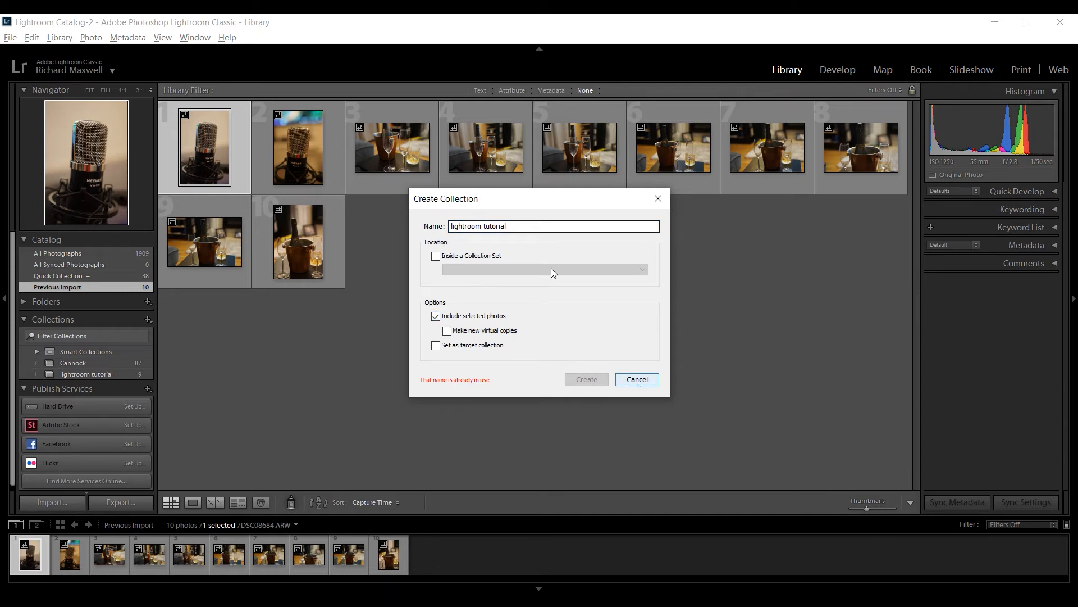
Change the new collection's name to "lightroom tutorial2" and create it
left_click(507, 226)
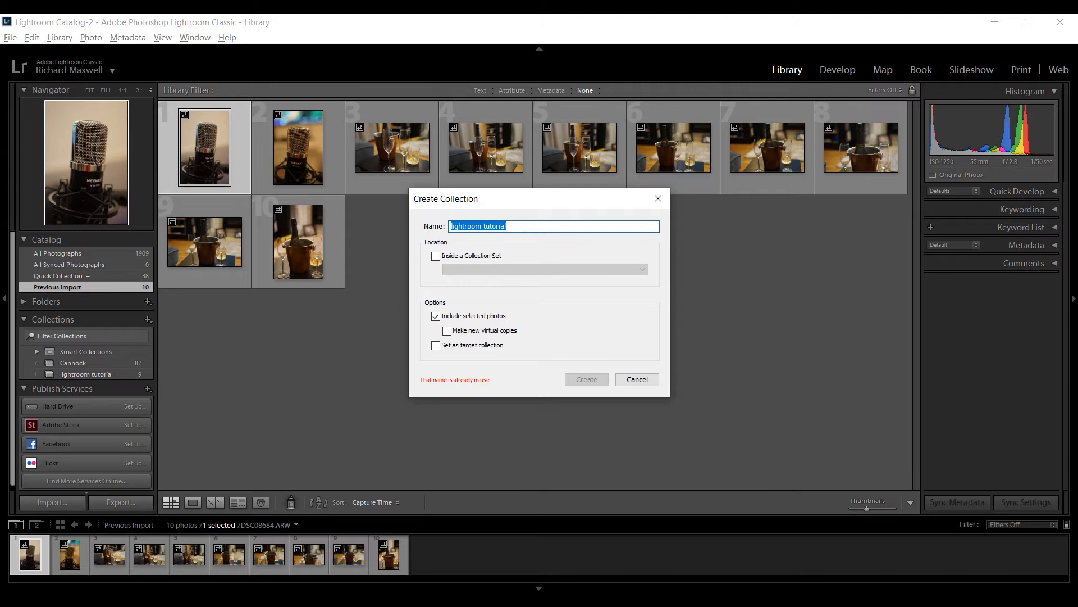
left_click(508, 226)
key("Num_Lock")
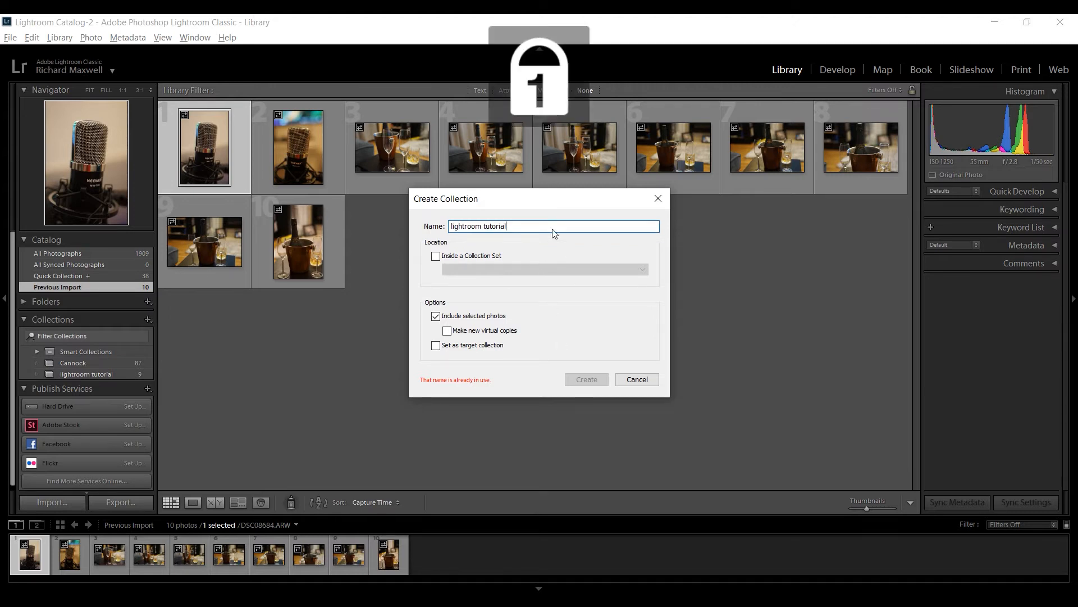
type("2")
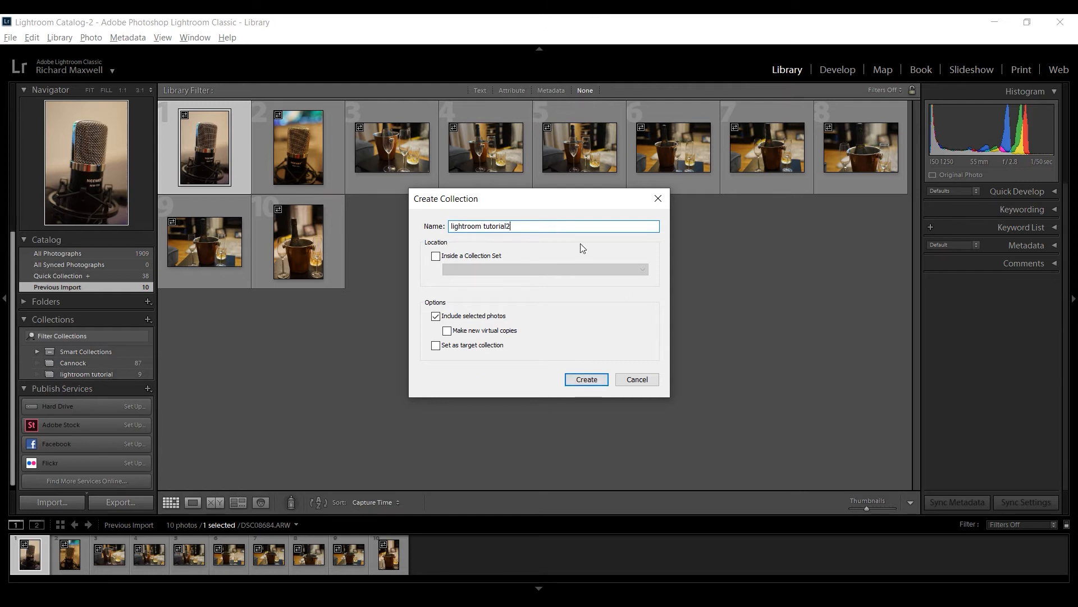
left_click(578, 383)
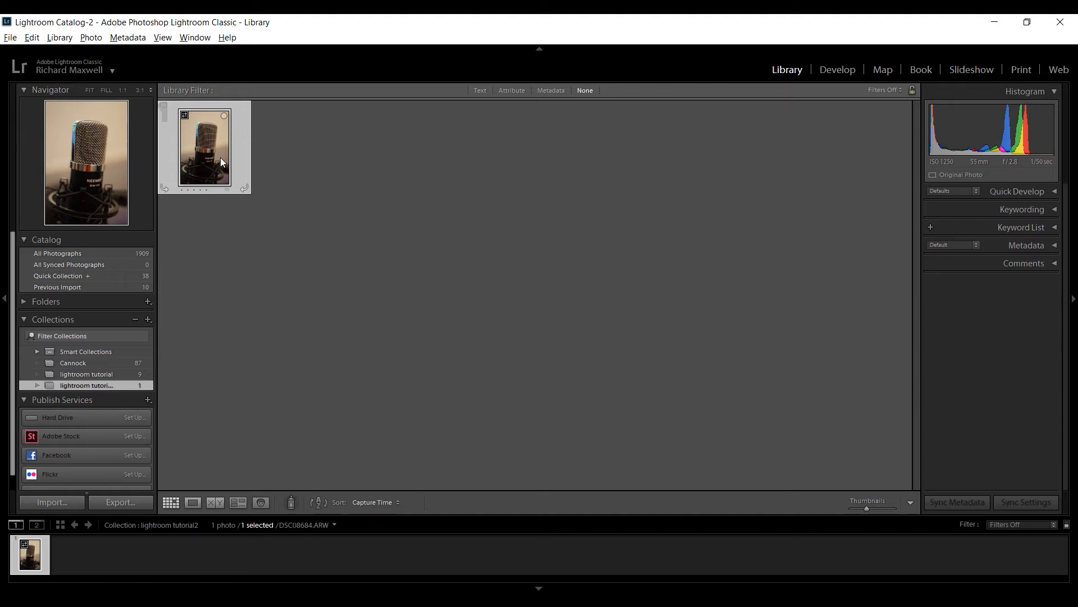
Add all photos from the previous import to the "lightroom tutorial2" collection, then open that collection and clear the photo selection
left_click(92, 287)
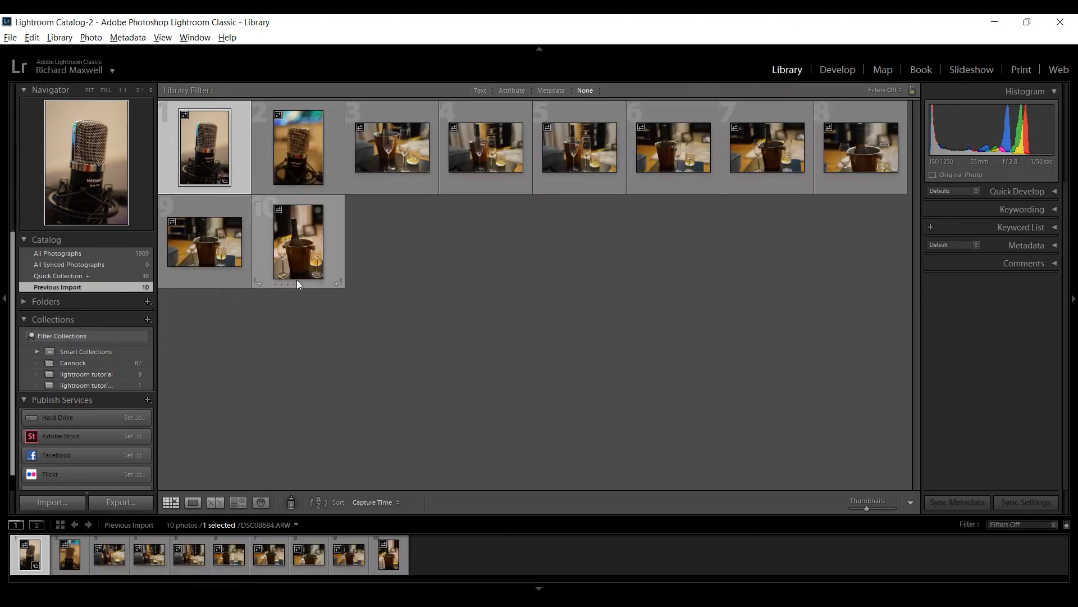
key("ctrl+a")
left_click_drag(298, 250, 116, 387)
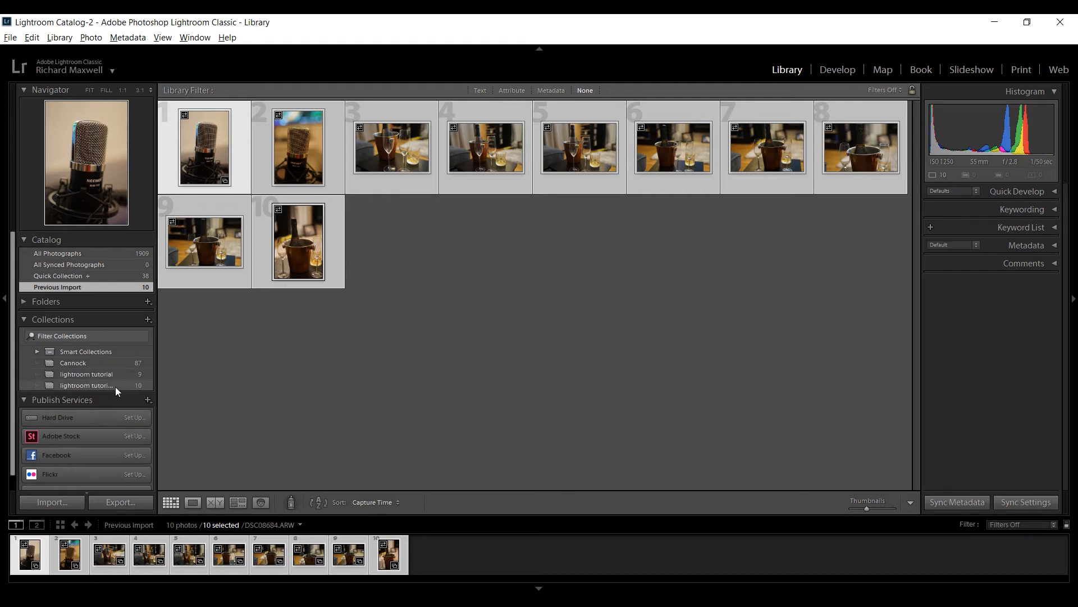
left_click(106, 383)
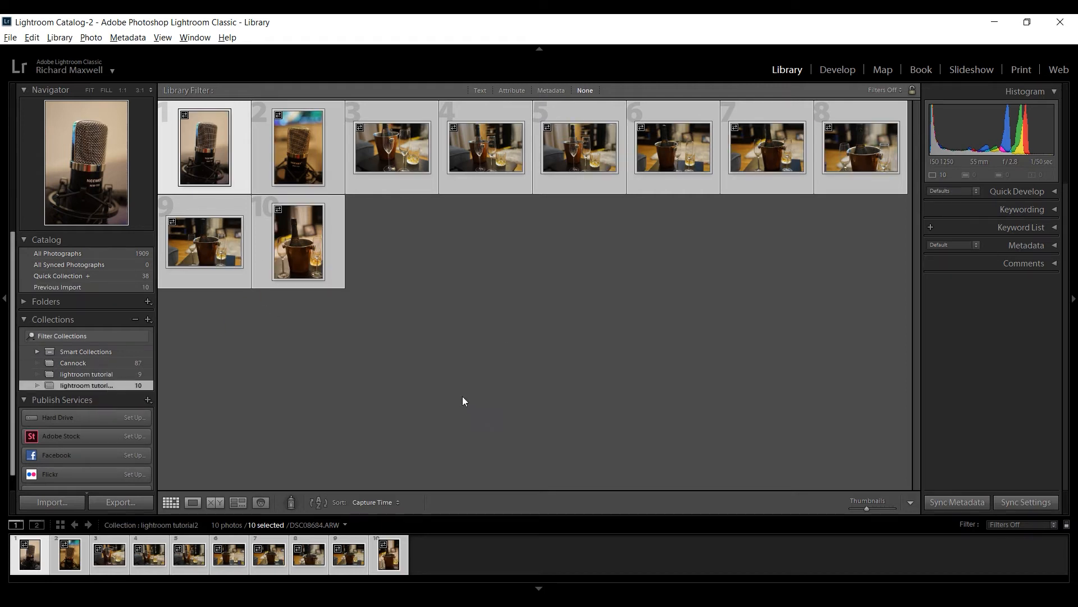
left_click(304, 363)
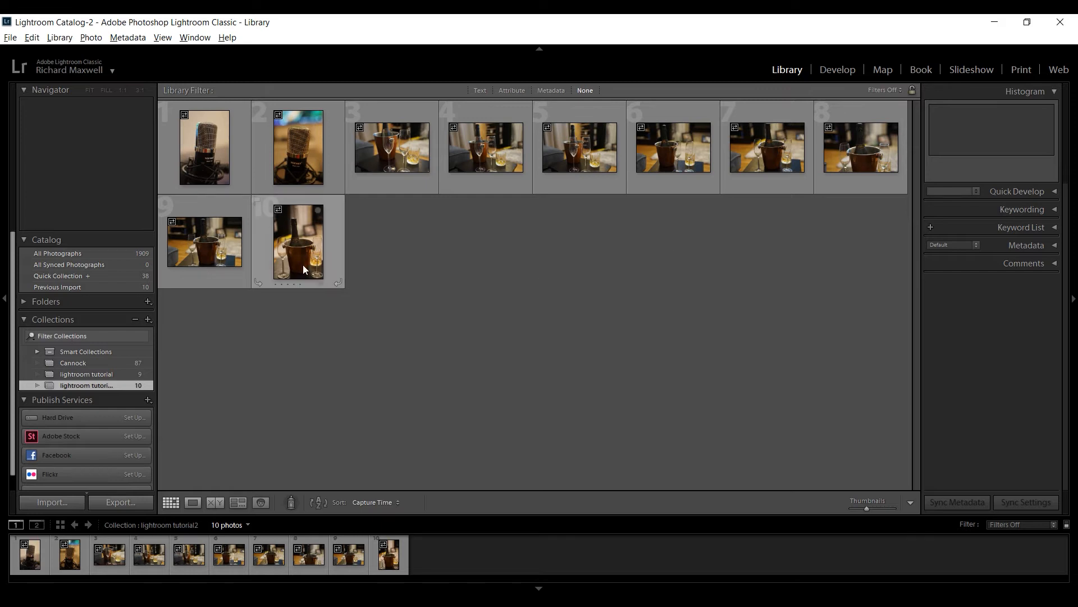
Open DSC08684.ARW in Loupe view and browse through the collection's photos up to DSC08693.ARW
double_click(220, 168)
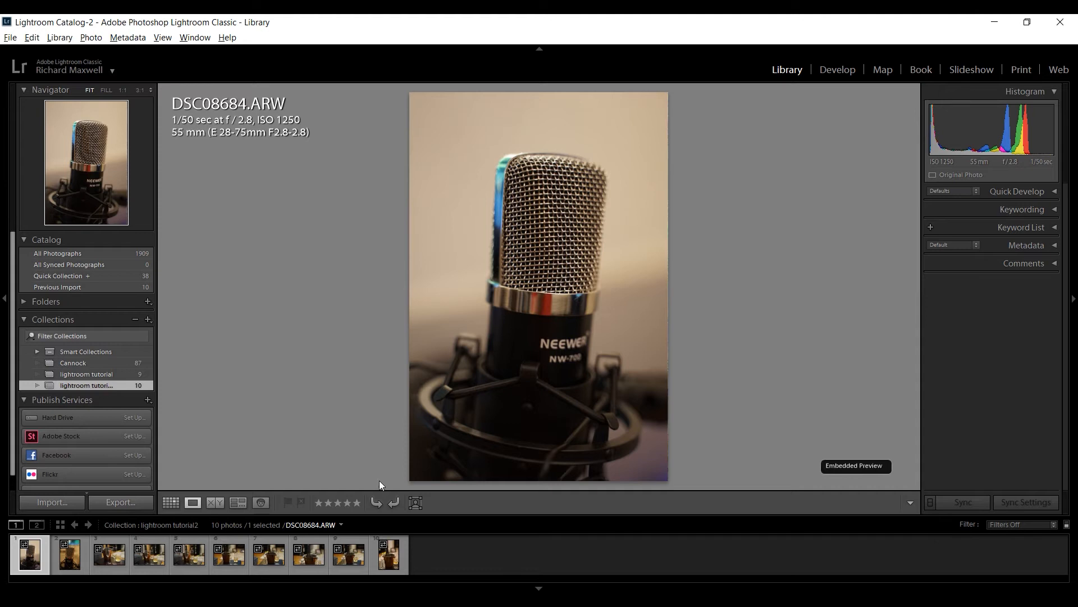
key("Right")
key("Right")
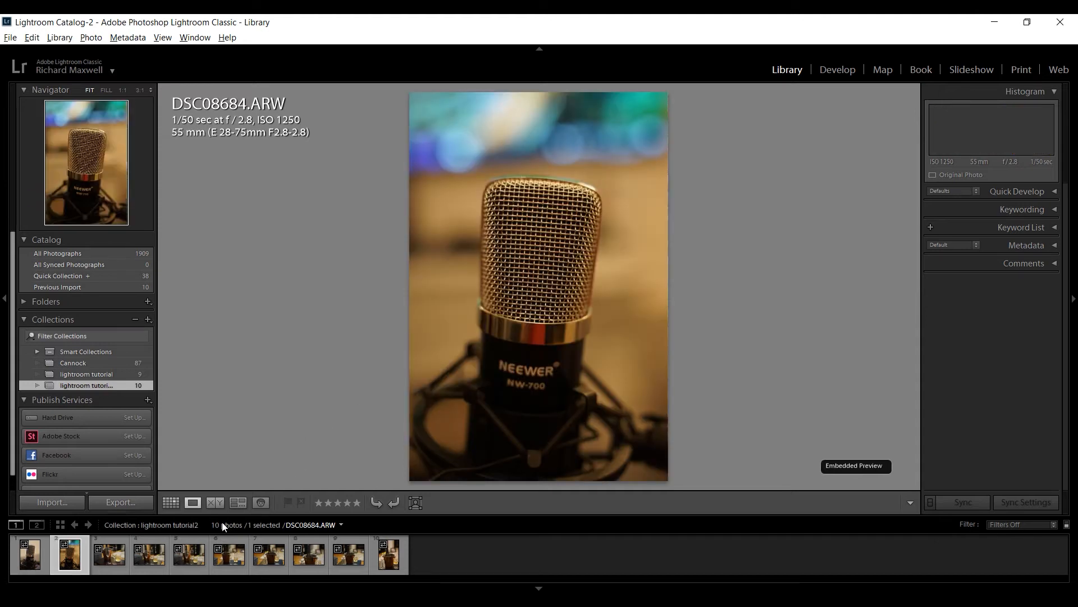
key("Right")
key("Right")
key("Right")
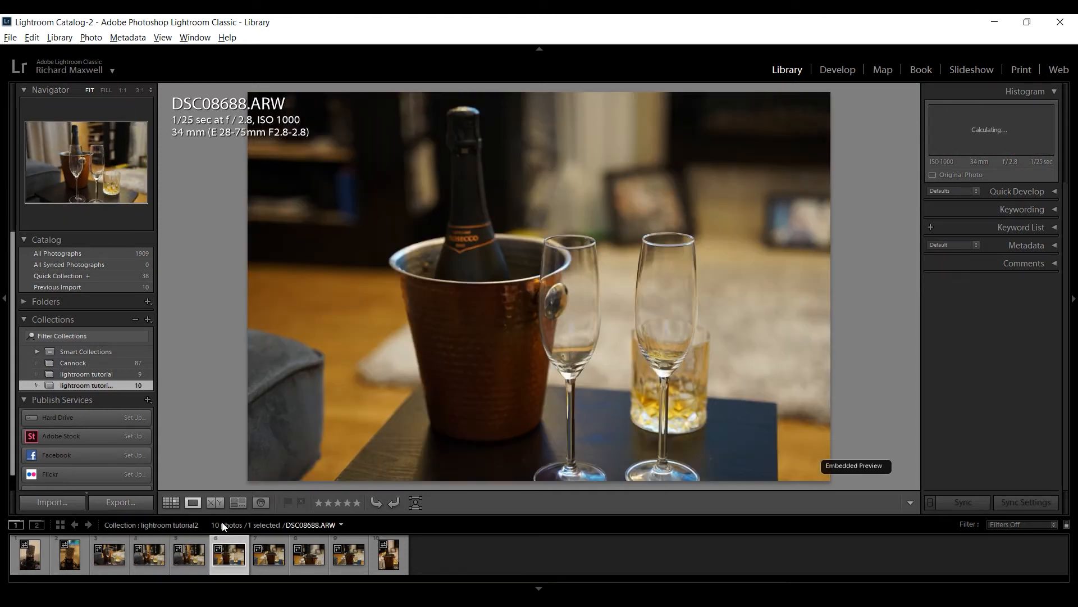
key("Right")
key("Right")
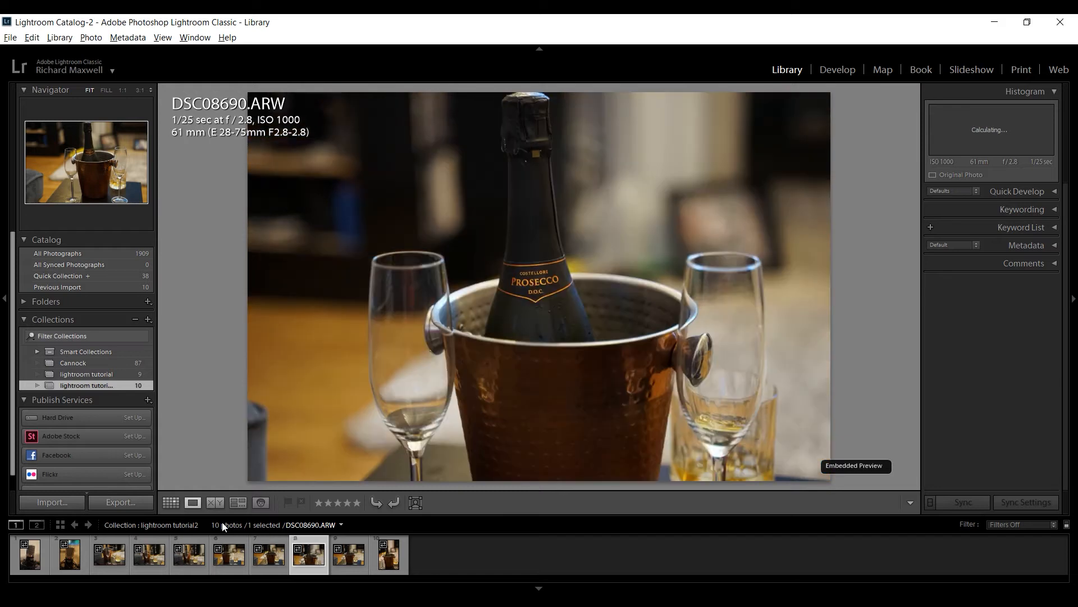
key("Right")
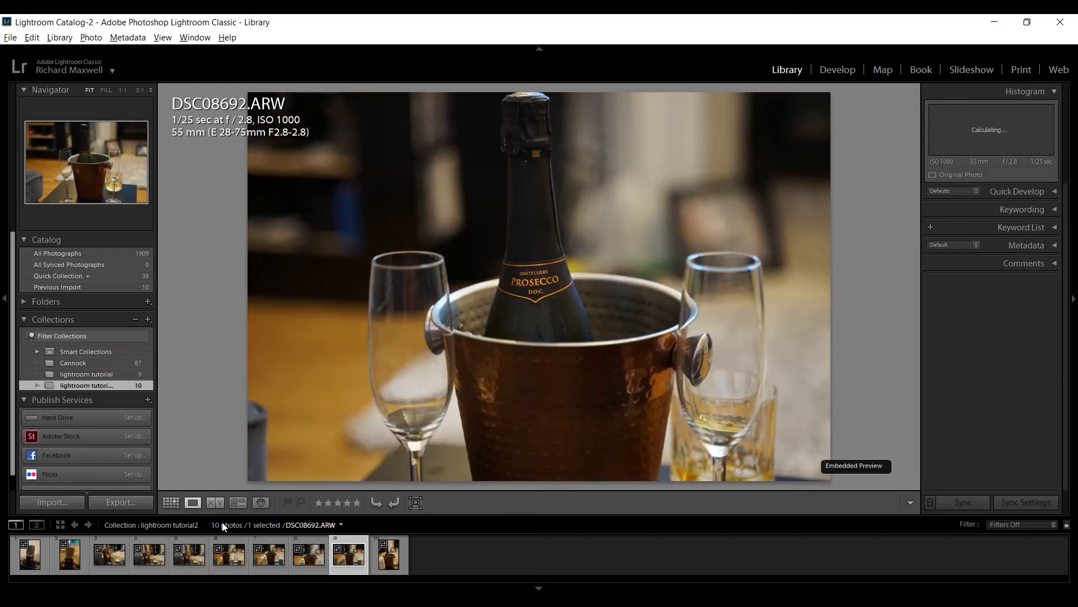
key("Left")
key("Left")
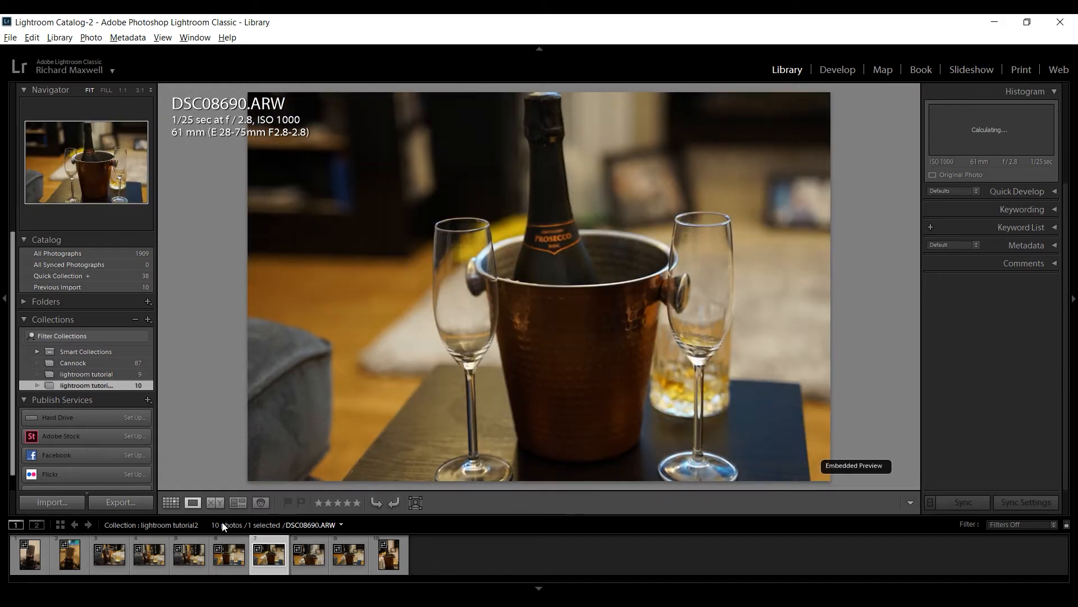
key("Right")
key("Right")
key("Right")
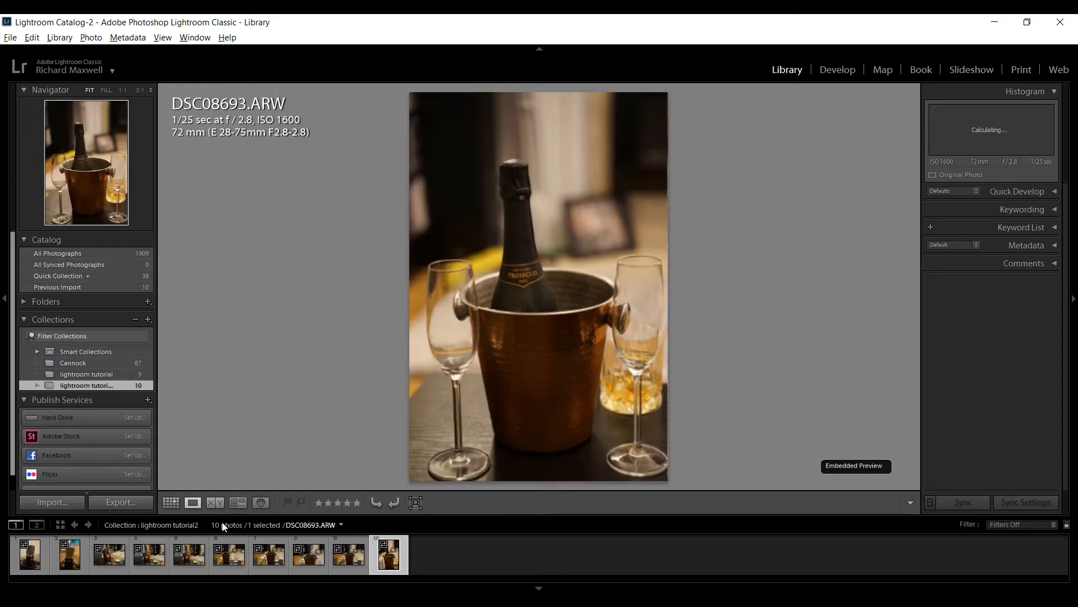
Rate photos DSC08693.ARW and DSC08684.ARW four stars each
left_click(346, 504)
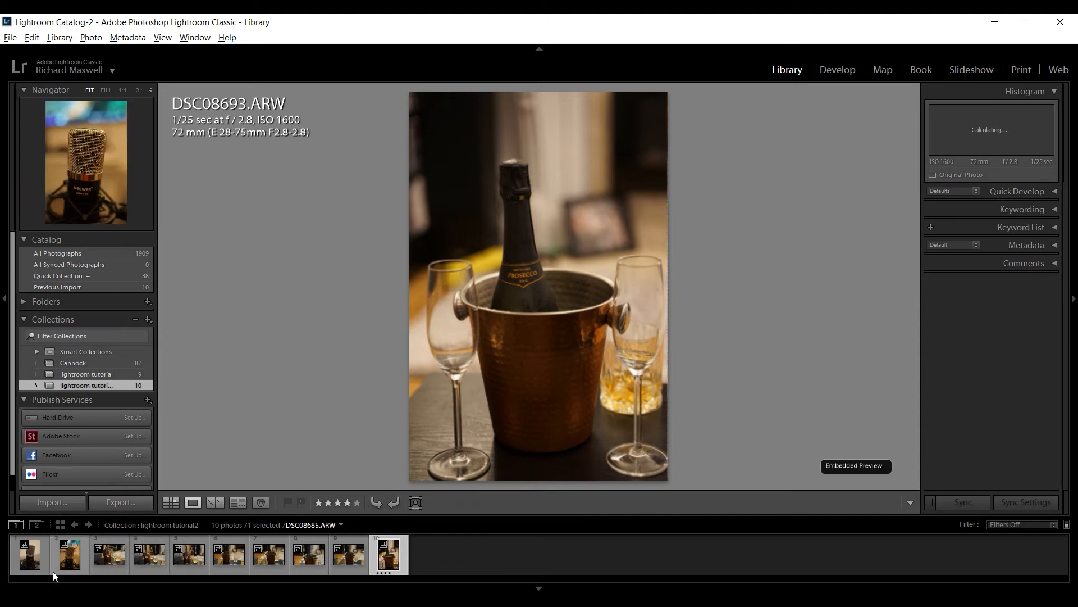
left_click(32, 563)
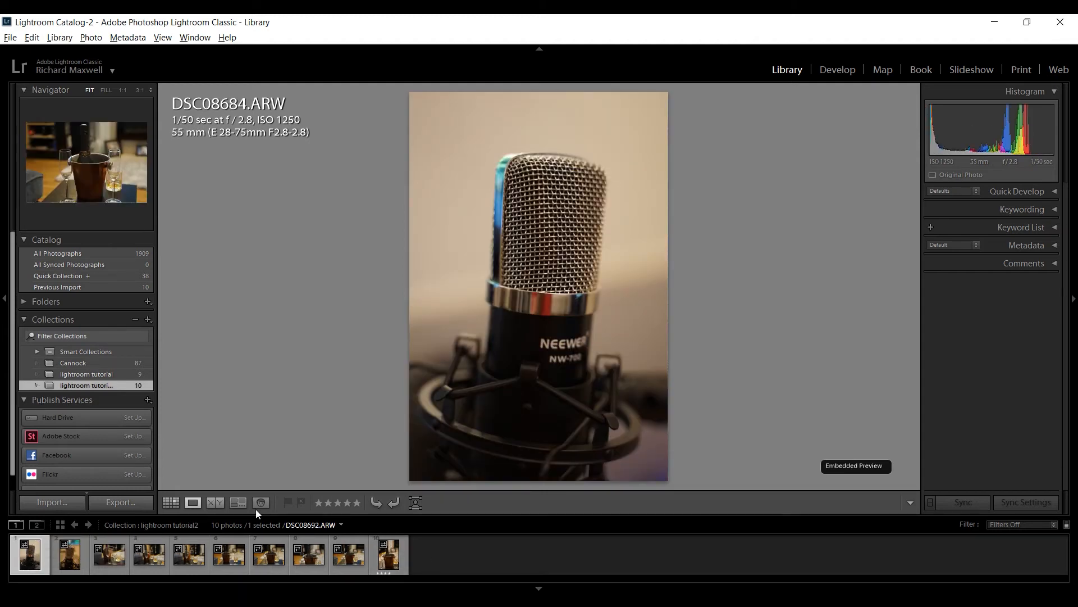
left_click(348, 503)
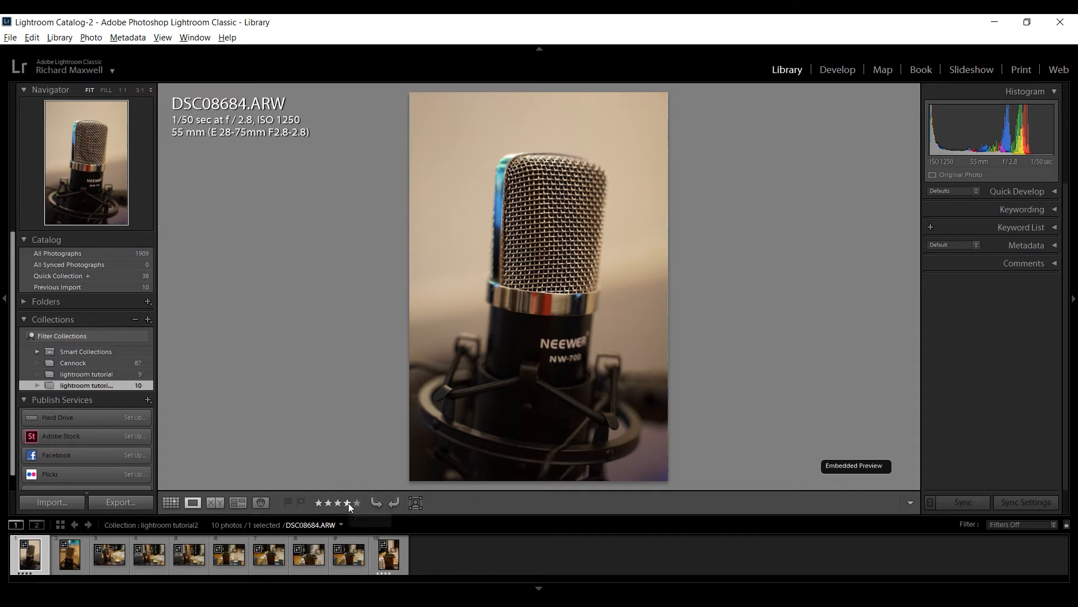
Filter the collection to show only rated photos and view each of the filtered photos
left_click(1037, 525)
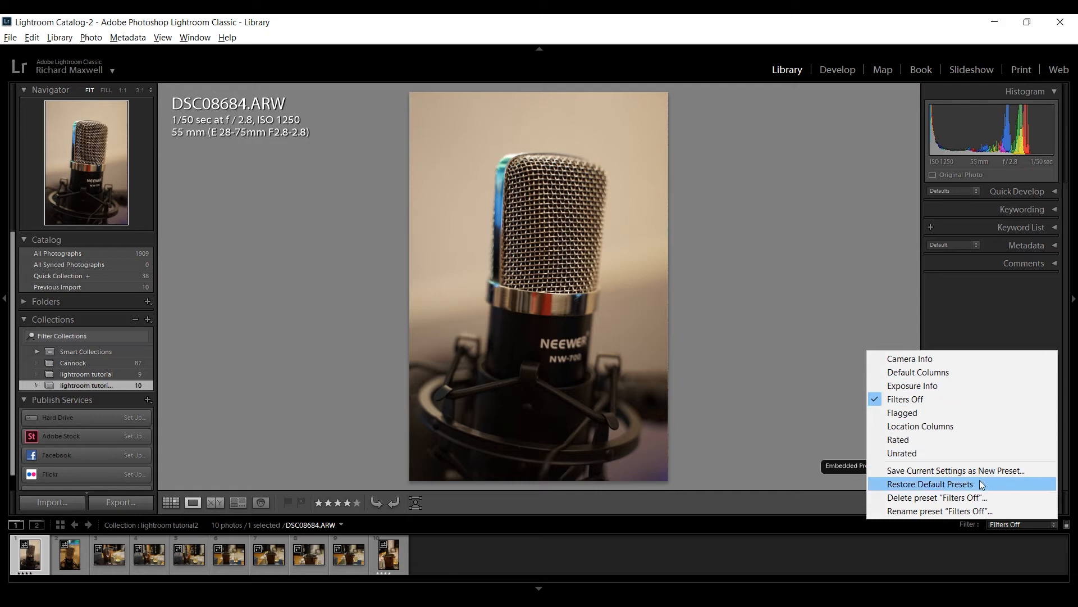
left_click(995, 439)
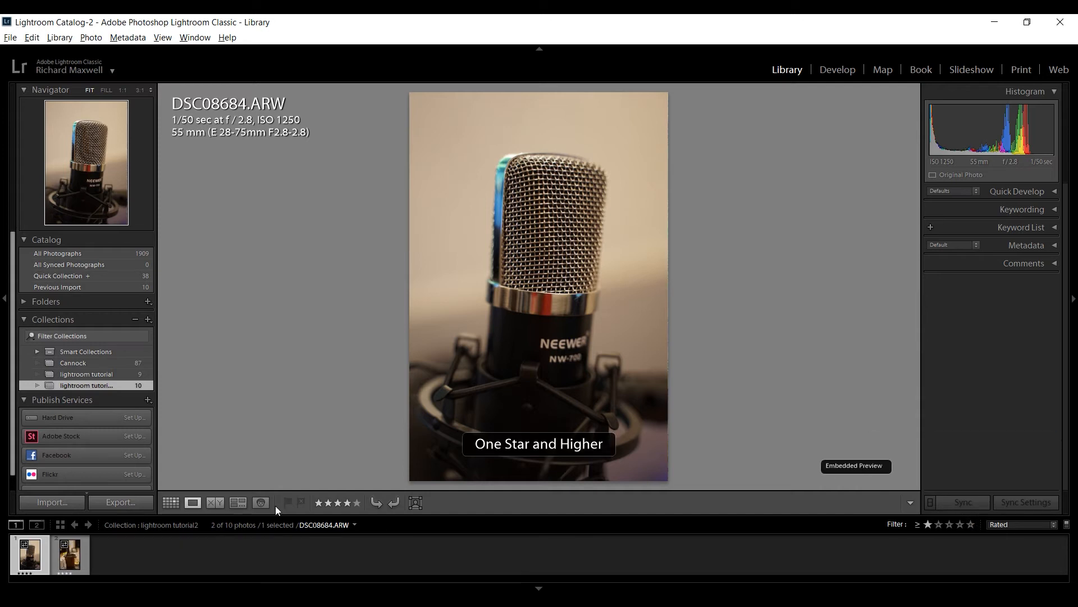
left_click(60, 560)
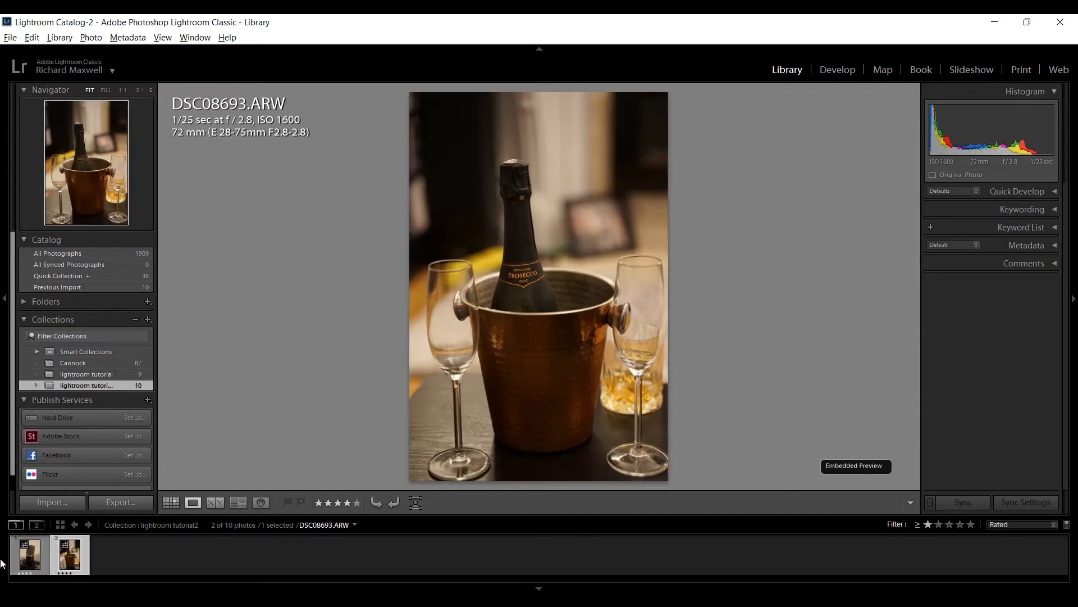
left_click(40, 556)
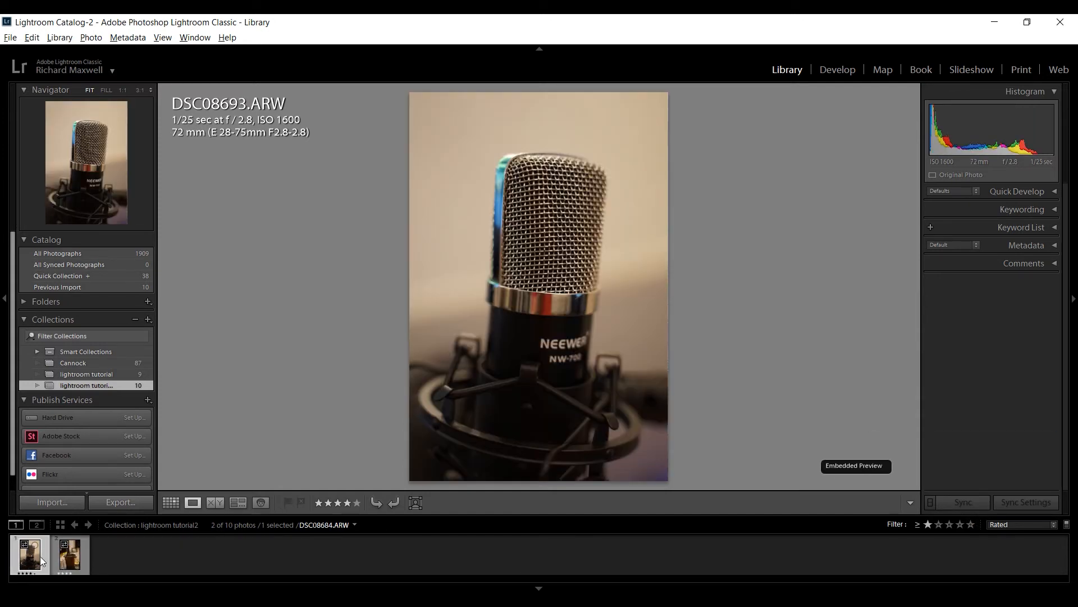
Try the rating filter at five stars and set it to four stars and higher
left_click(962, 526)
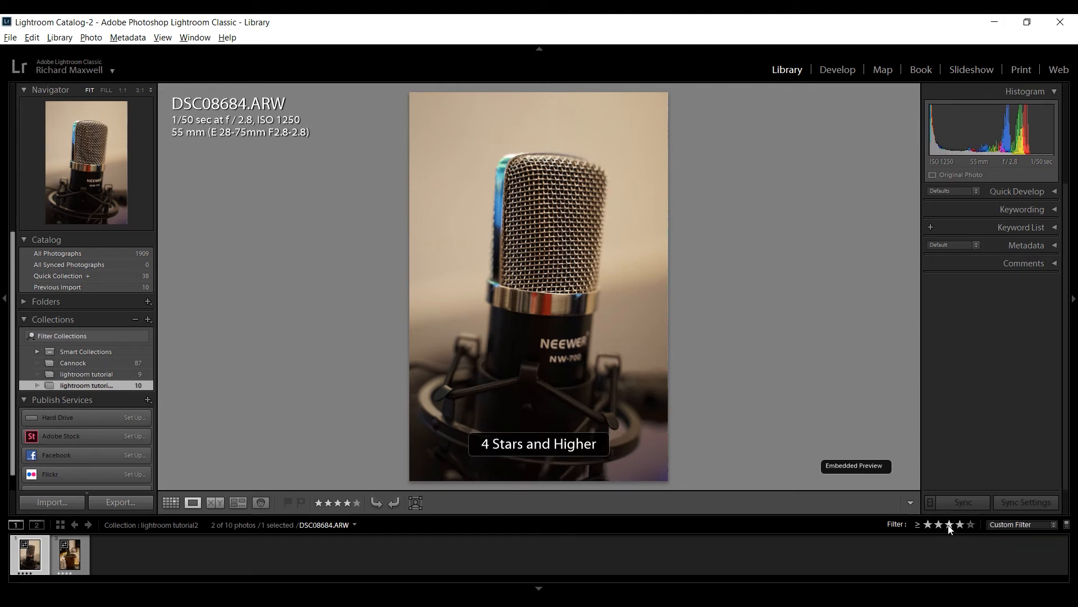
left_click(971, 525)
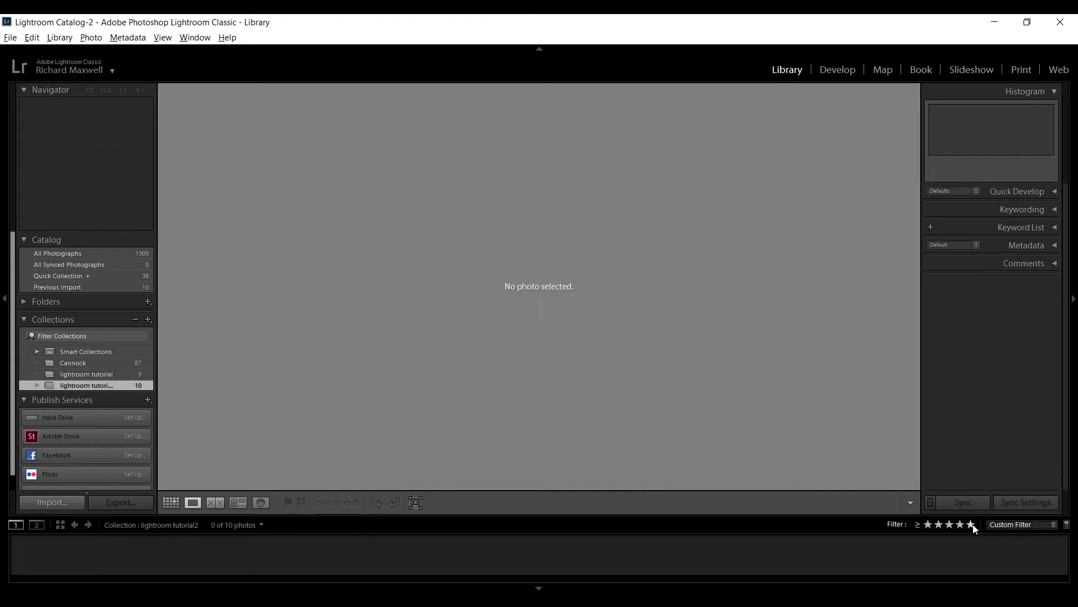
left_click(959, 526)
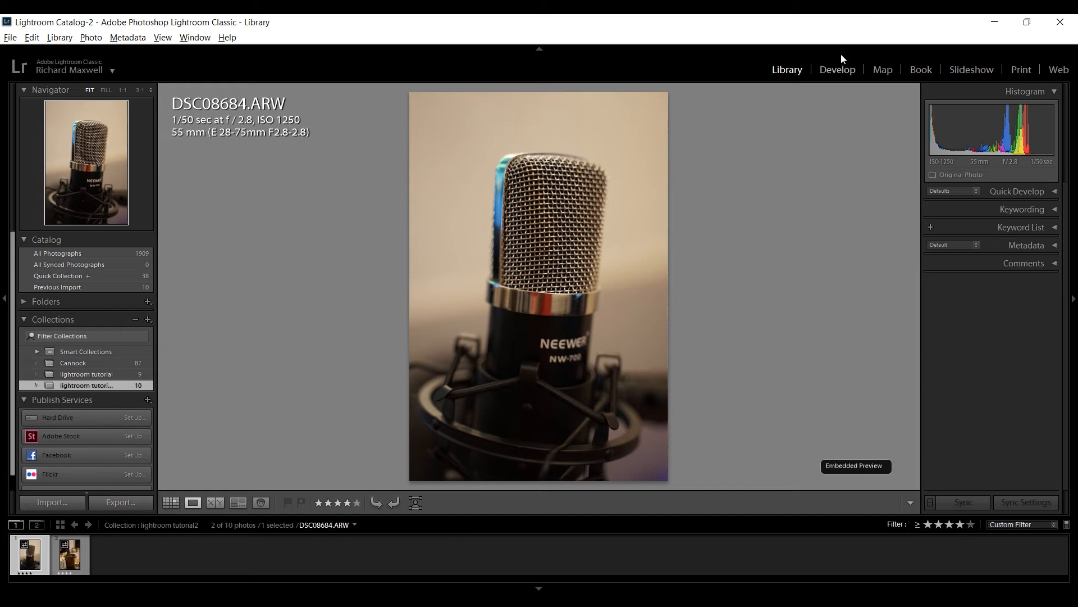
Open DSC08684.ARW in the Develop module and show the Crop & Straighten options
left_click(836, 73)
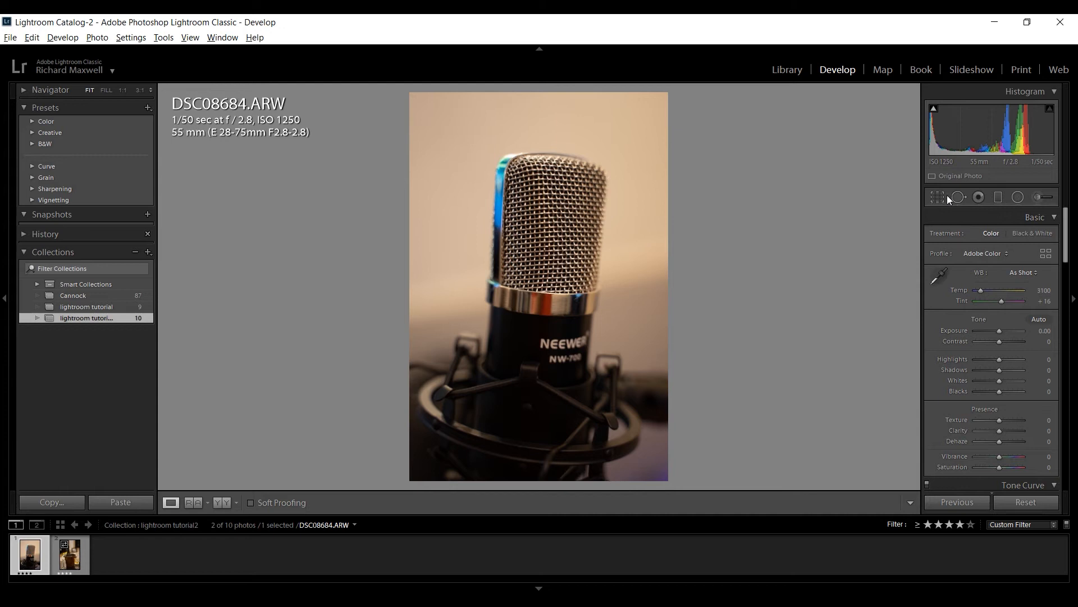
left_click(929, 195)
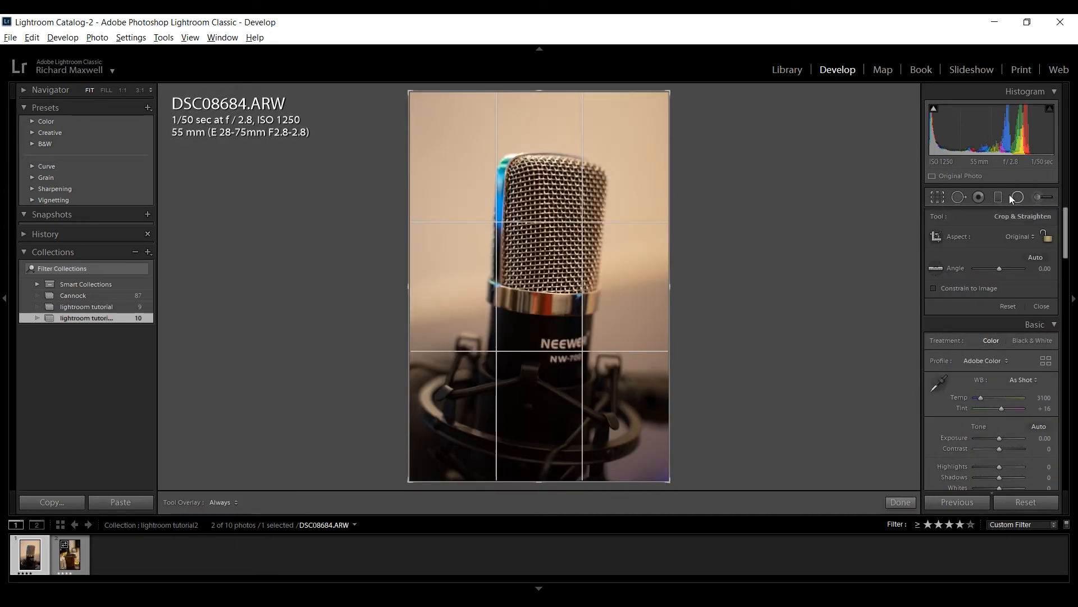
left_click(934, 197)
left_click(933, 197)
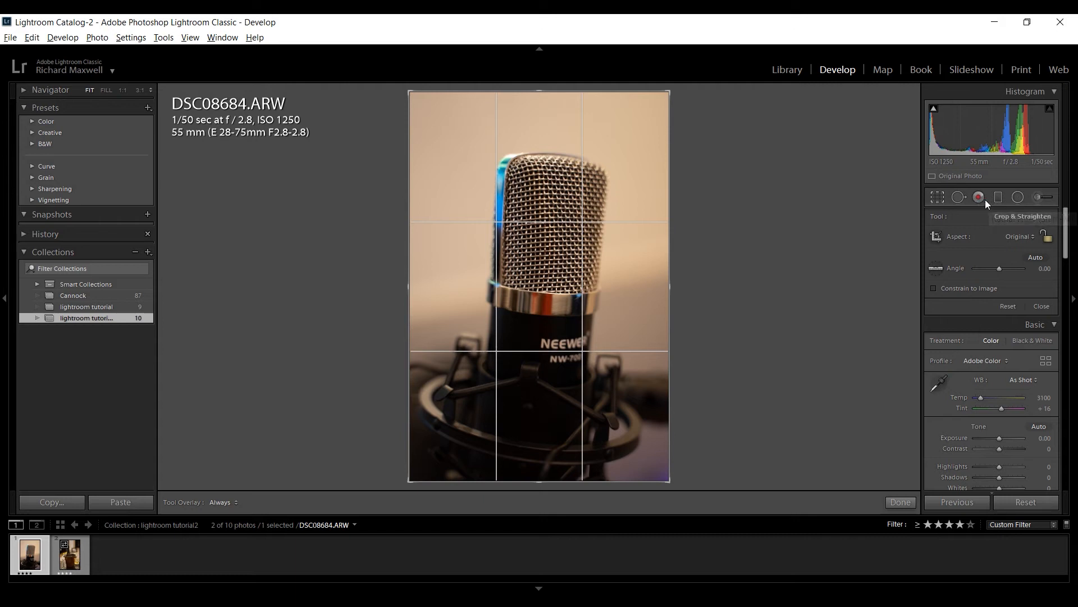
Draw a small Radial Filter beside the microphone's upper right edge and set its exposure to 1.30
left_click(1020, 199)
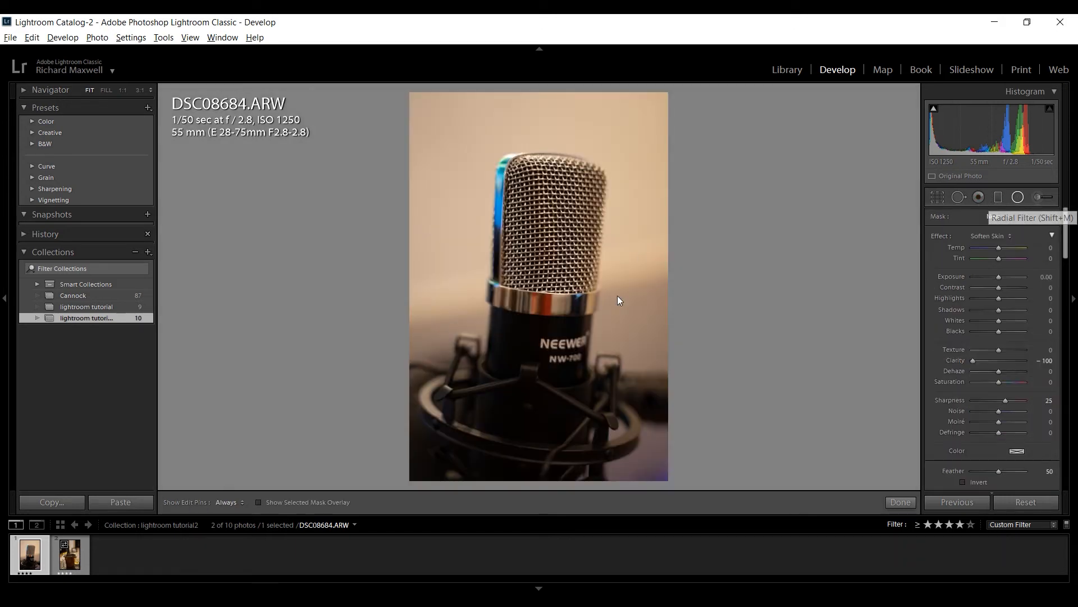
left_click_drag(620, 193, 652, 232)
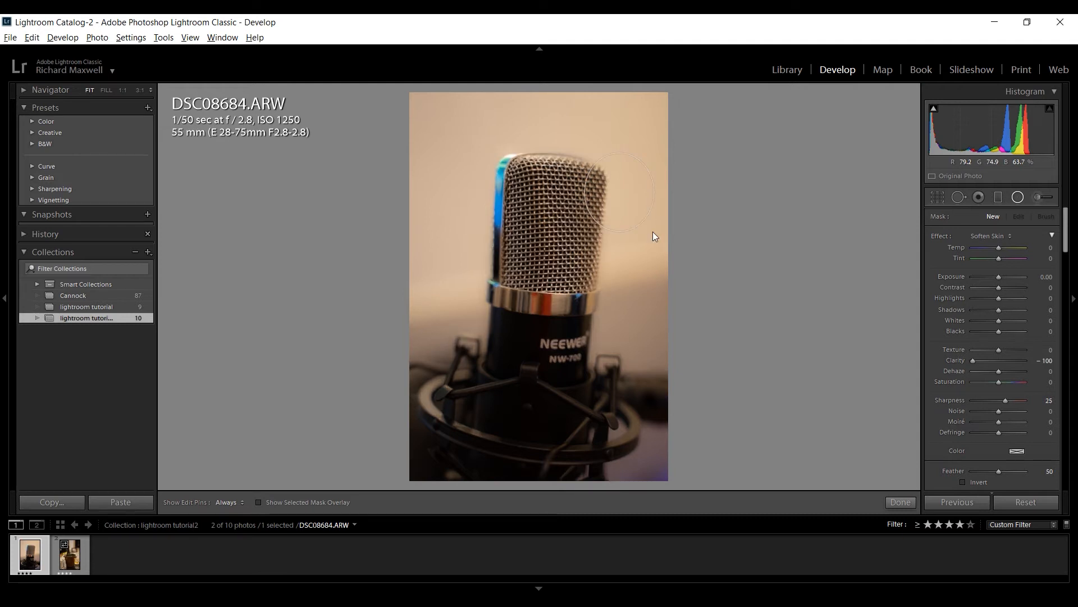
left_click(1022, 276)
left_click_drag(1020, 276, 1007, 282)
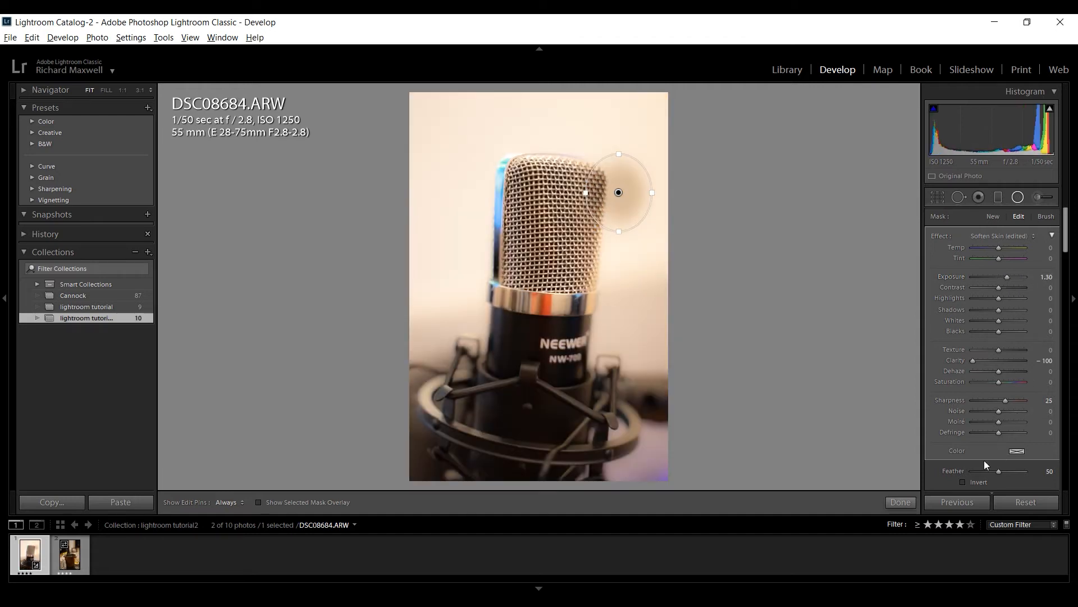
Invert the radial filter's mask and reset all the photo's edits
left_click(962, 481)
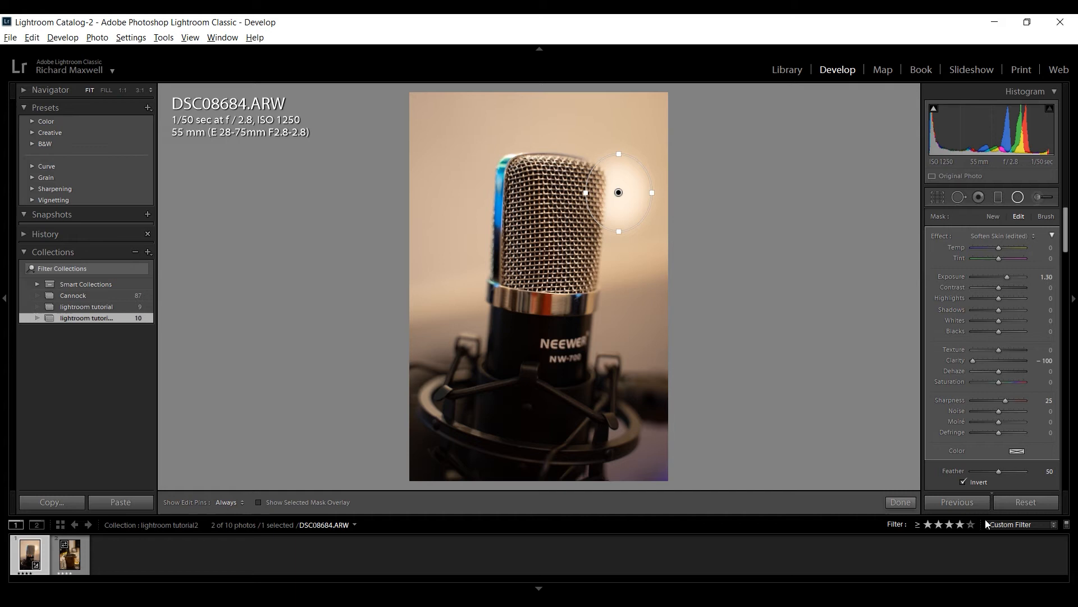
left_click(1012, 505)
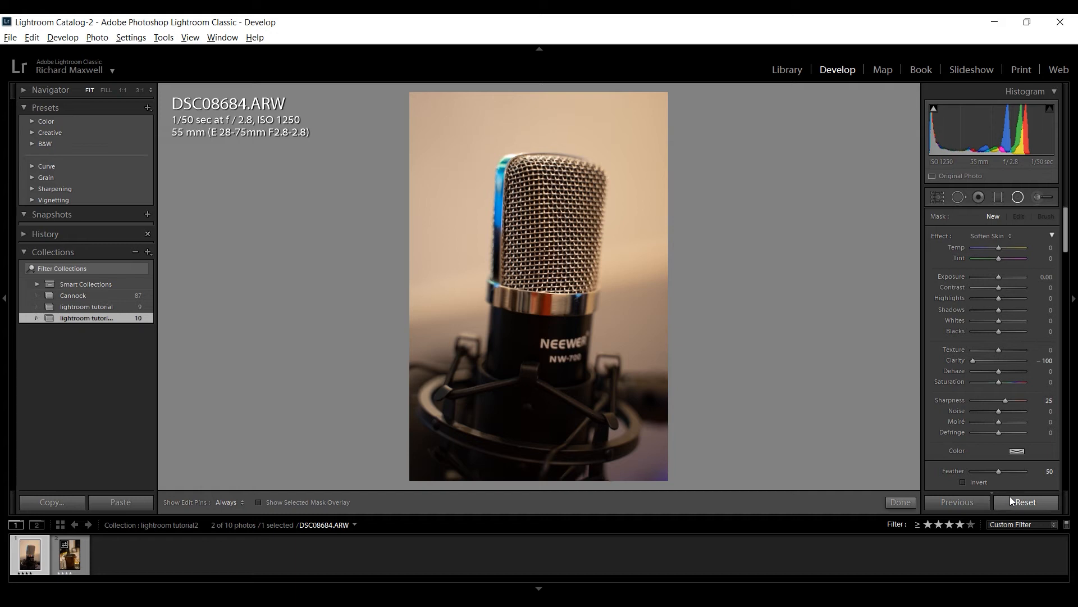
Try an Adjustment Brush stroke on the microphone's mesh with a changed exposure, and reset all edits
left_click(1036, 198)
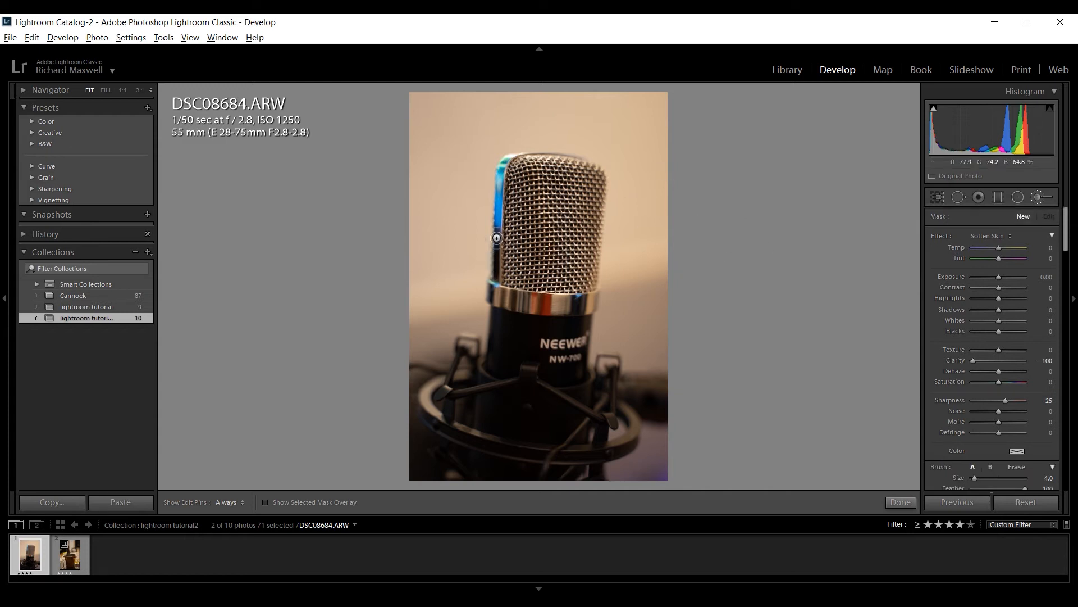
key("h")
mouse_move(536, 236)
left_mouse_down()
mouse_move(555, 194)
mouse_move(548, 269)
left_mouse_up()
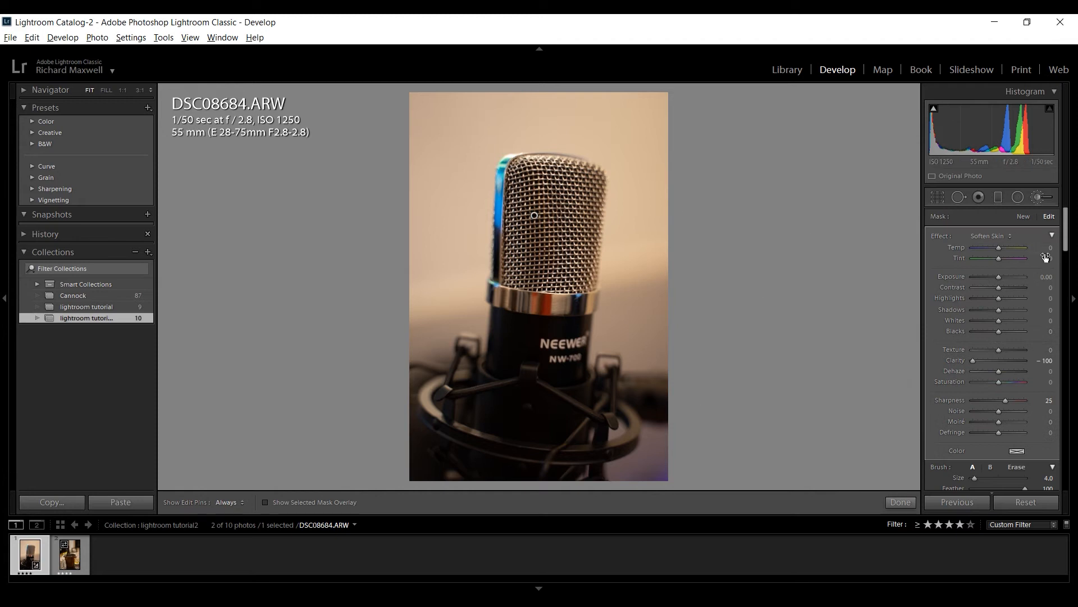
mouse_move(999, 277)
left_mouse_down()
mouse_move(977, 274)
mouse_move(1038, 268)
mouse_move(986, 274)
left_mouse_up()
double_click(987, 274)
left_click(1020, 507)
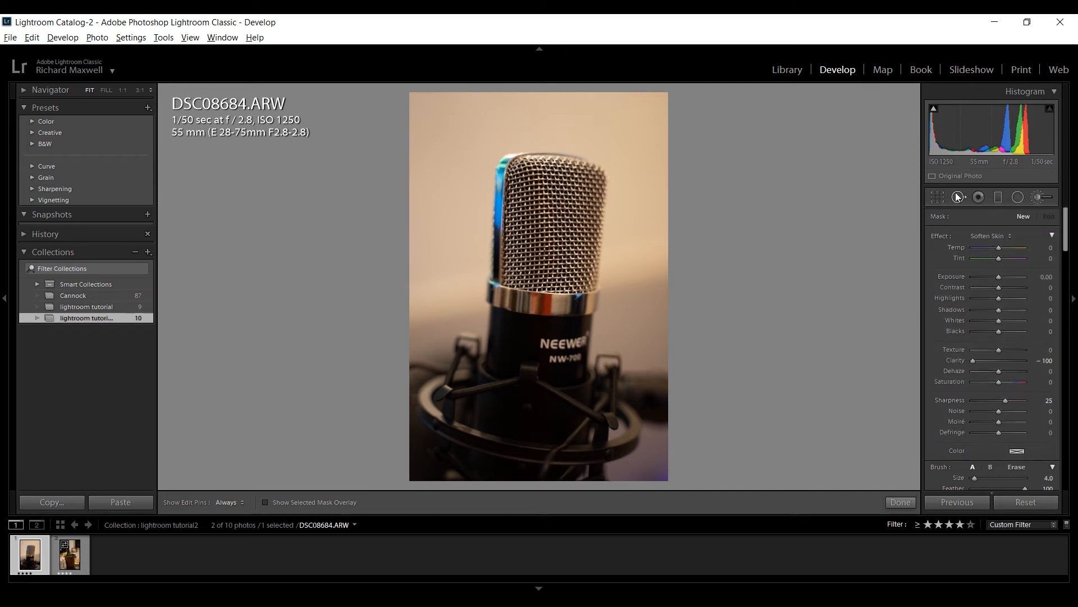
Crop the photo to a 5 x 7 aspect ratio, tightening the frame and repositioning it around the microphone
left_click(938, 197)
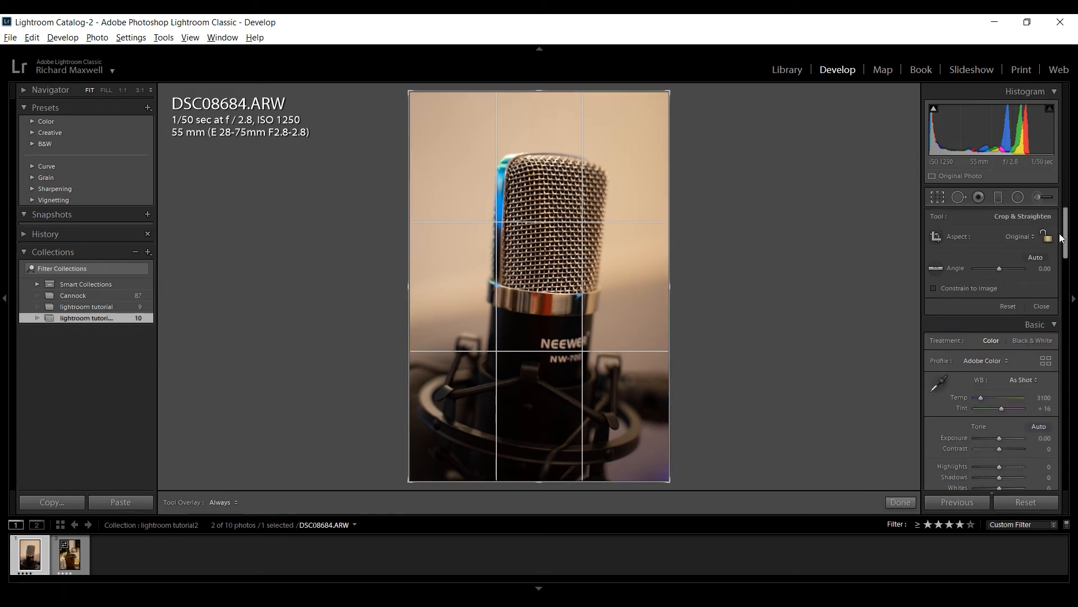
left_click(1021, 235)
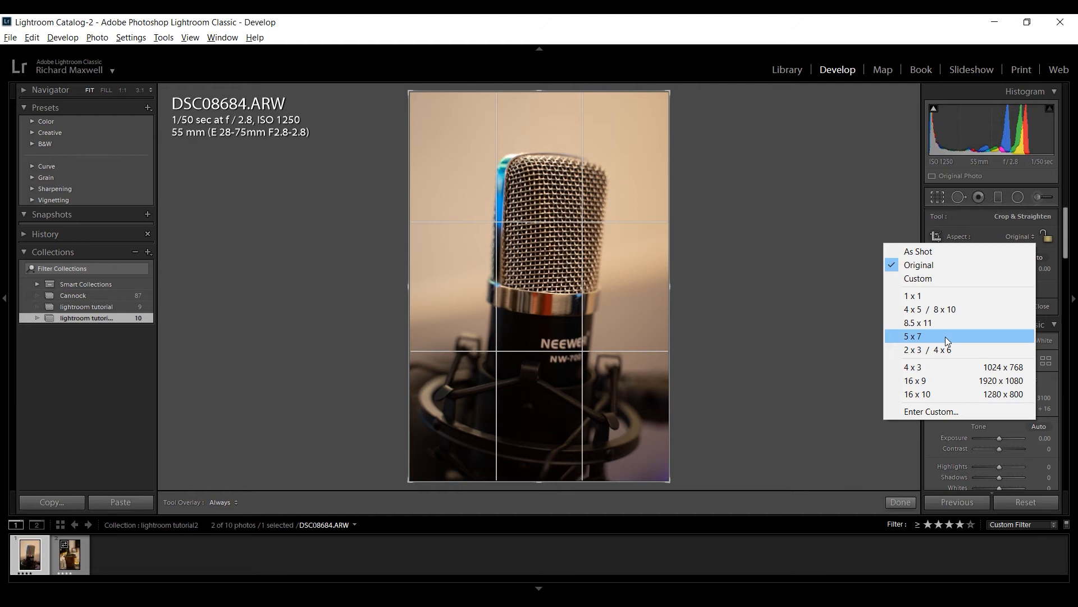
left_click(946, 336)
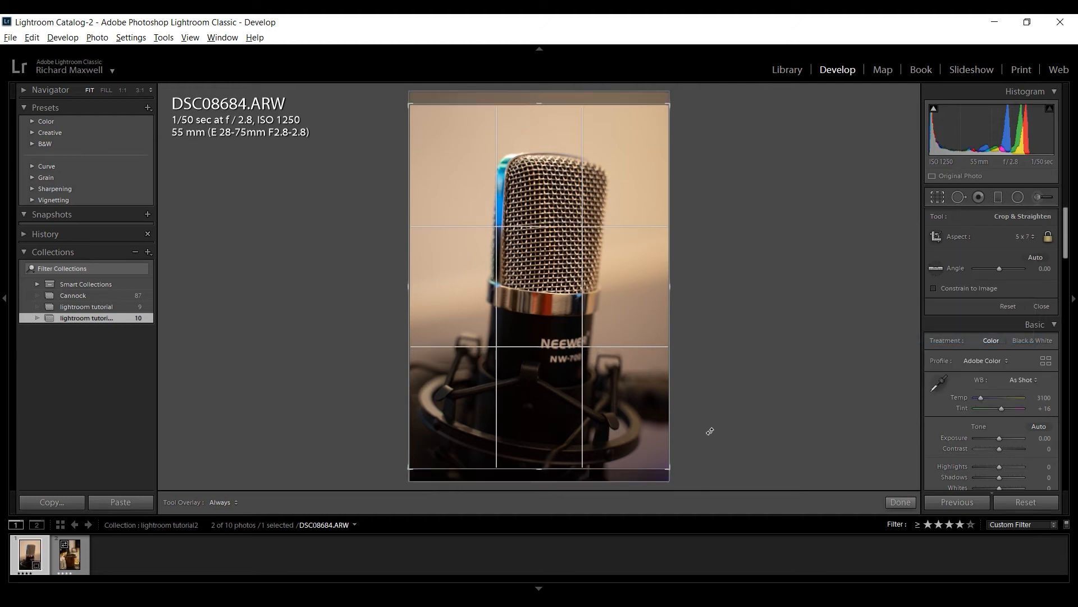
left_click_drag(663, 466, 625, 406)
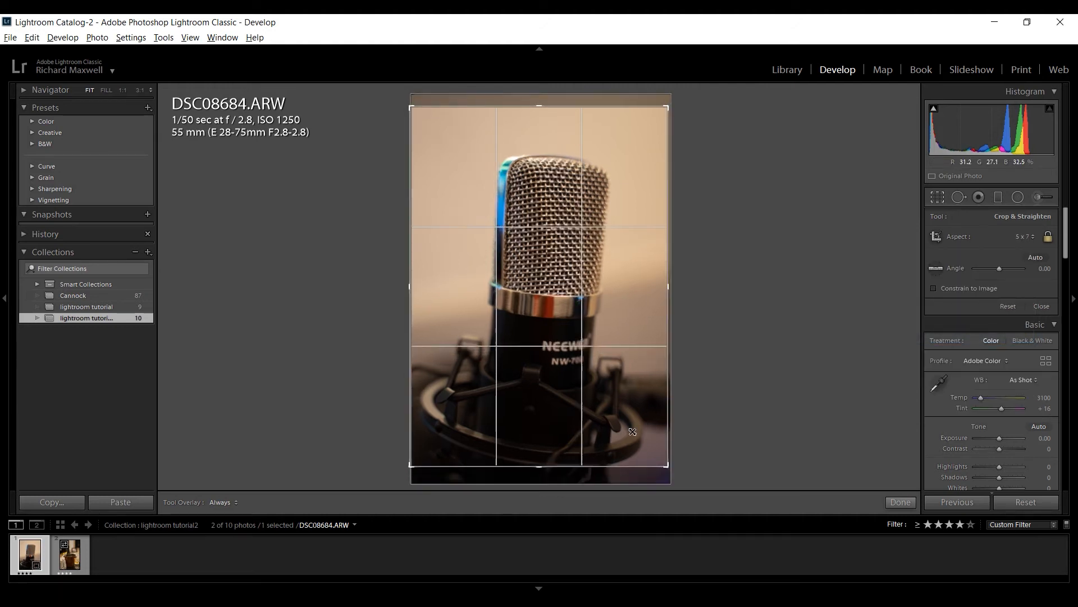
left_click_drag(643, 467, 656, 478)
left_click_drag(617, 379, 599, 391)
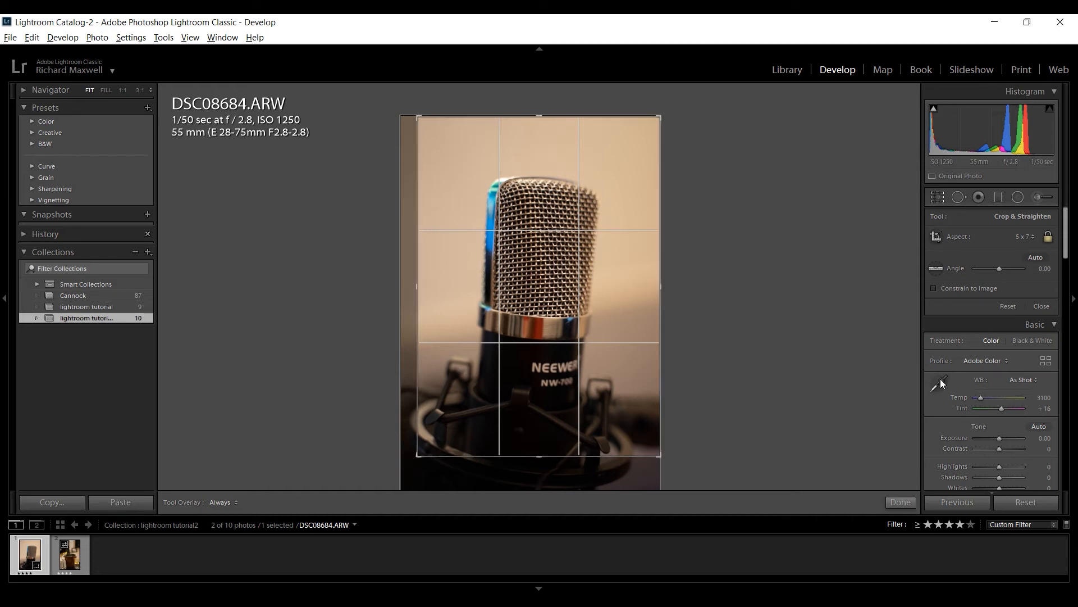
Rotate the photo within the crop to an angle of 9.00 and apply the crop
left_click(1000, 268)
mouse_move(1000, 267)
left_mouse_down()
mouse_move(975, 275)
mouse_move(1003, 278)
left_mouse_up()
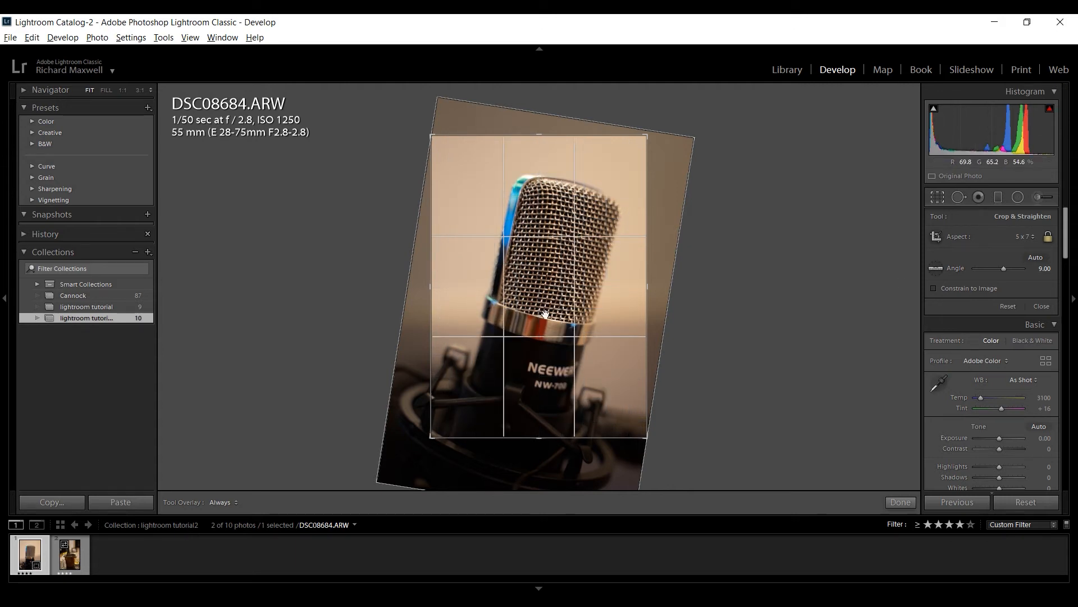
left_click(901, 503)
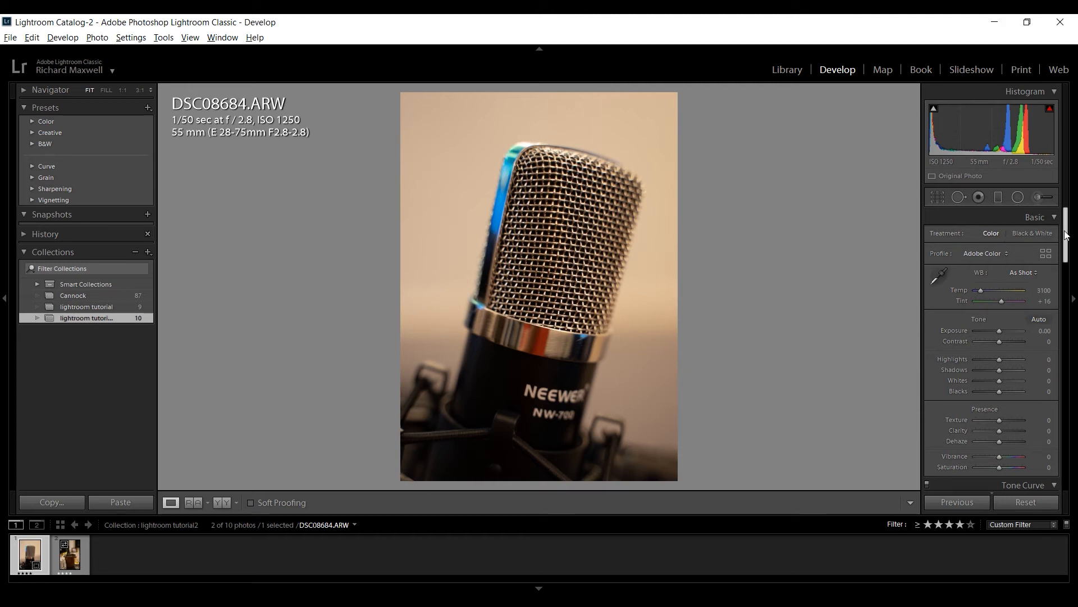
Set the white balance by sampling the pale background beside the microphone's head as the neutral target
left_click_drag(1064, 231, 1070, 91)
left_click(938, 271)
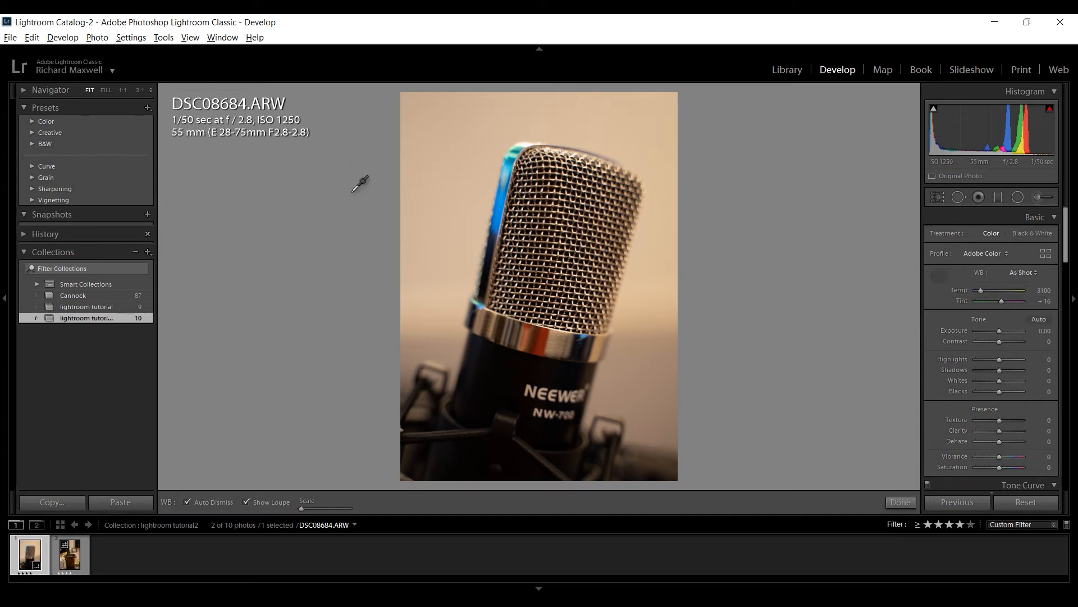
left_click(423, 201)
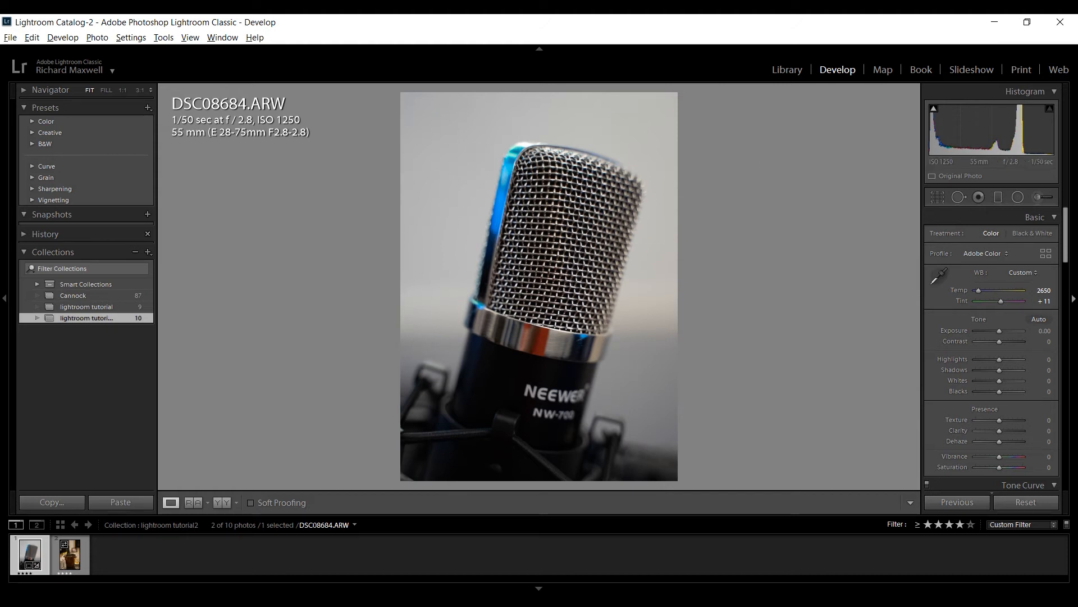
left_click(936, 274)
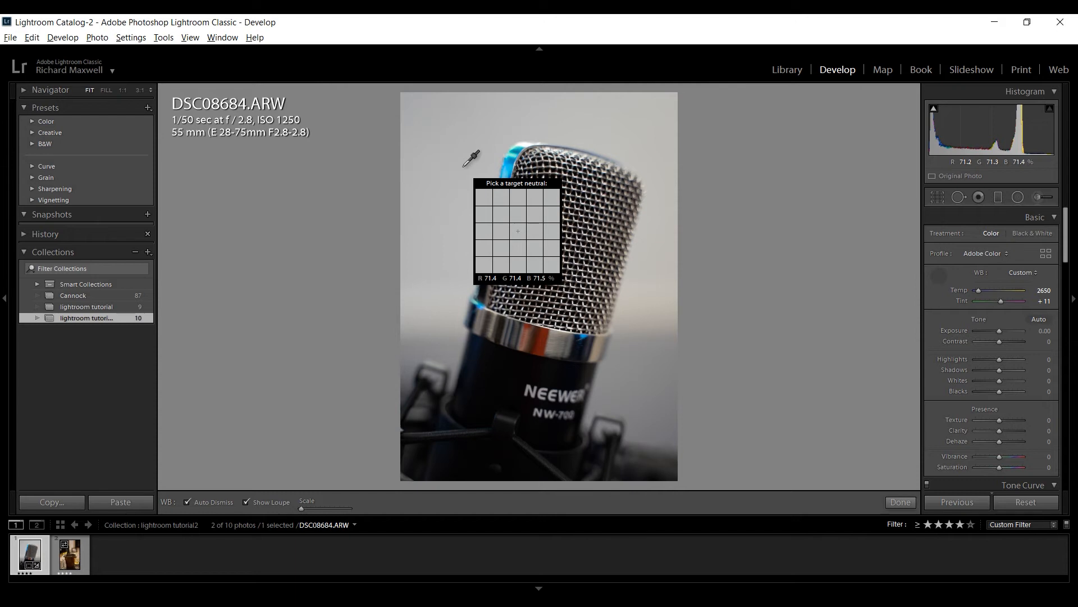
key("Escape")
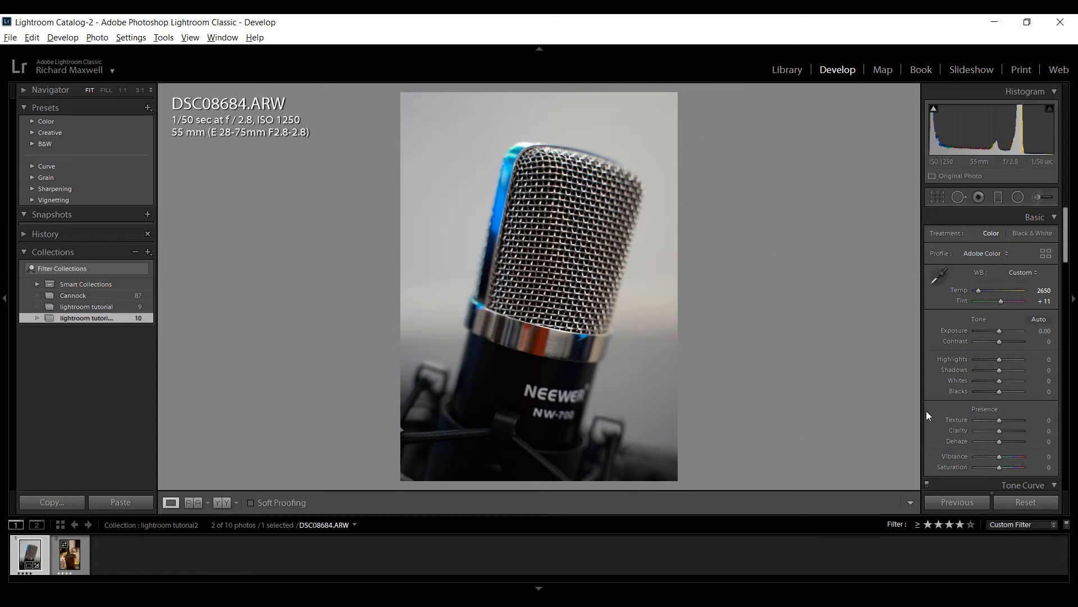
Try a contrast change and reset it, and try Blacks at −57 and −33
mouse_move(1001, 339)
left_mouse_down()
mouse_move(1011, 339)
mouse_move(993, 338)
left_mouse_up()
double_click(993, 338)
left_click_drag(1001, 392, 1003, 390)
left_click_drag(1003, 391, 985, 396)
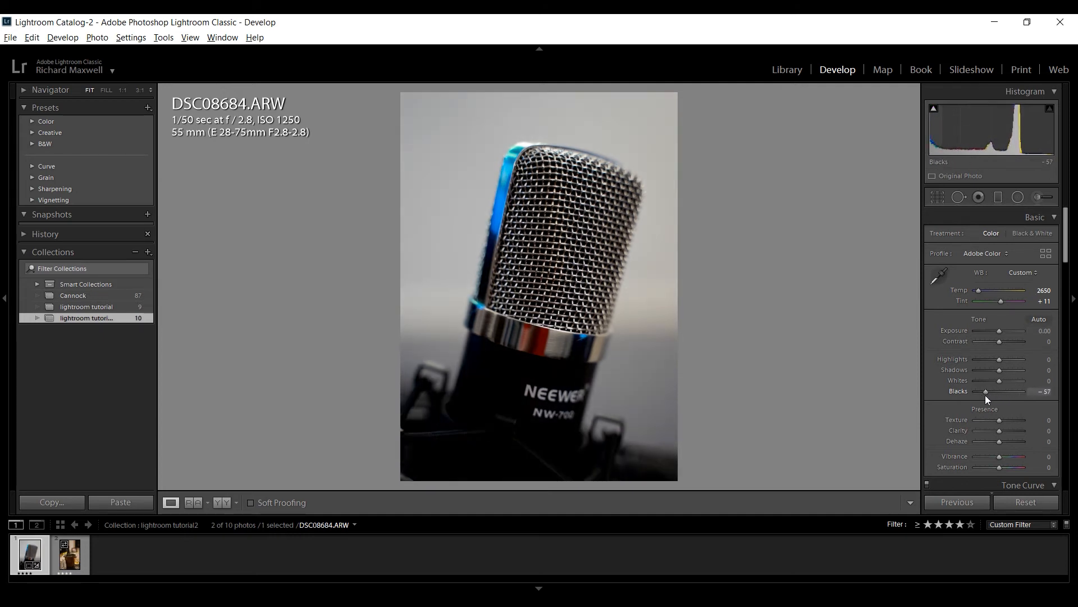
mouse_move(985, 395)
left_mouse_down()
mouse_move(1003, 402)
mouse_move(991, 402)
left_mouse_up()
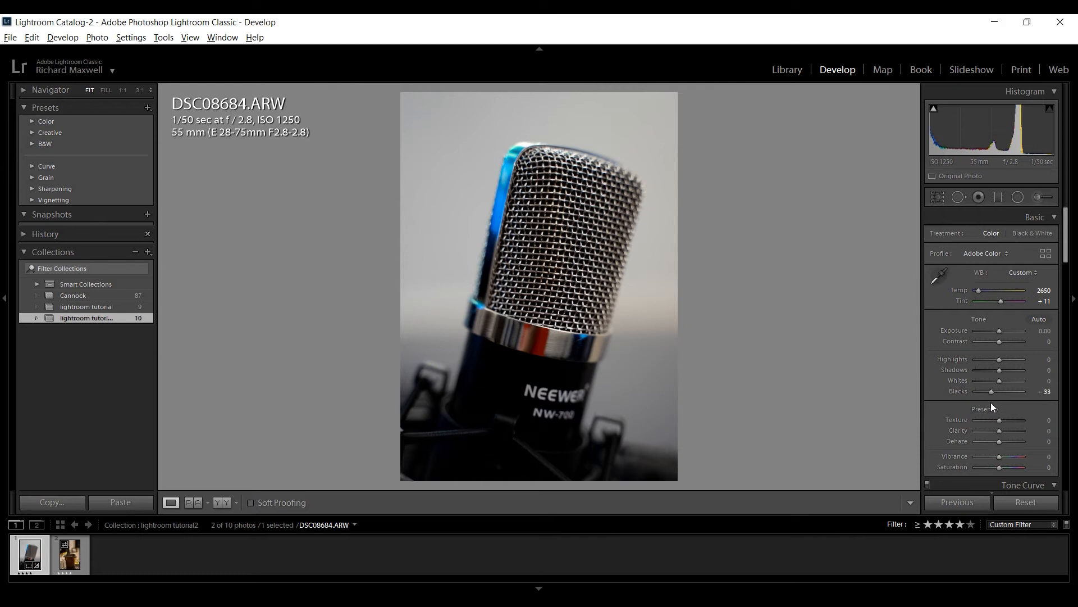
Turn on the clipping indicators and set Blacks to +10
key("j")
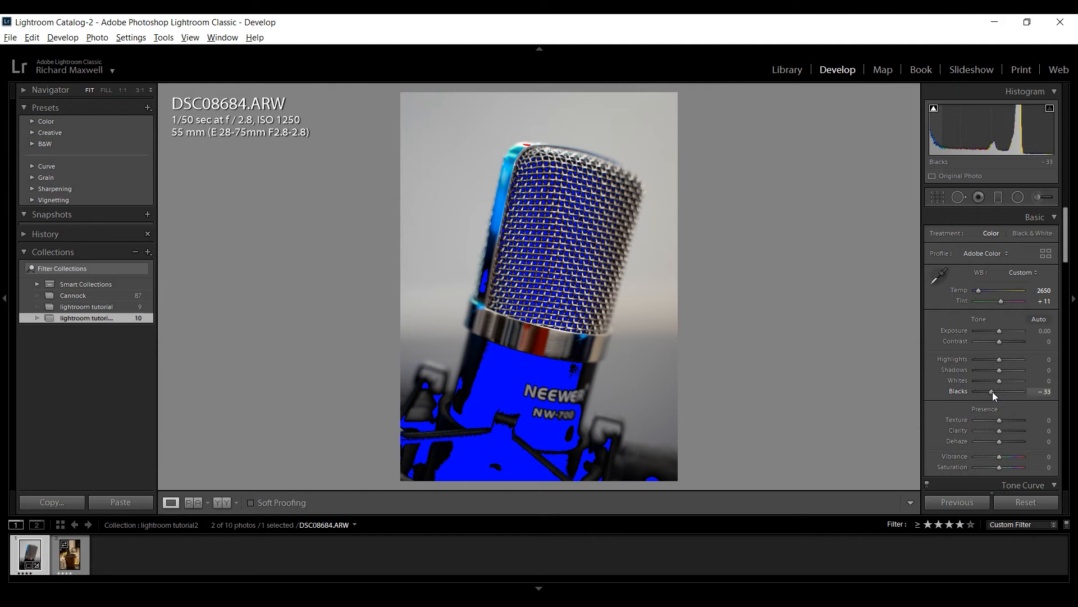
left_click_drag(992, 392, 1004, 391)
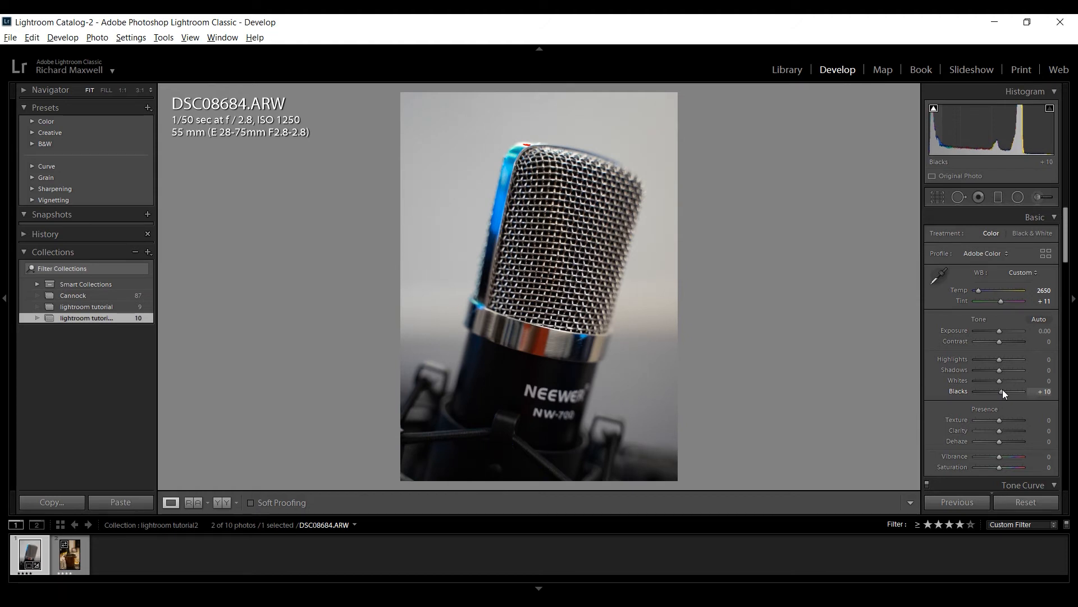
left_click_drag(1005, 392, 1001, 389)
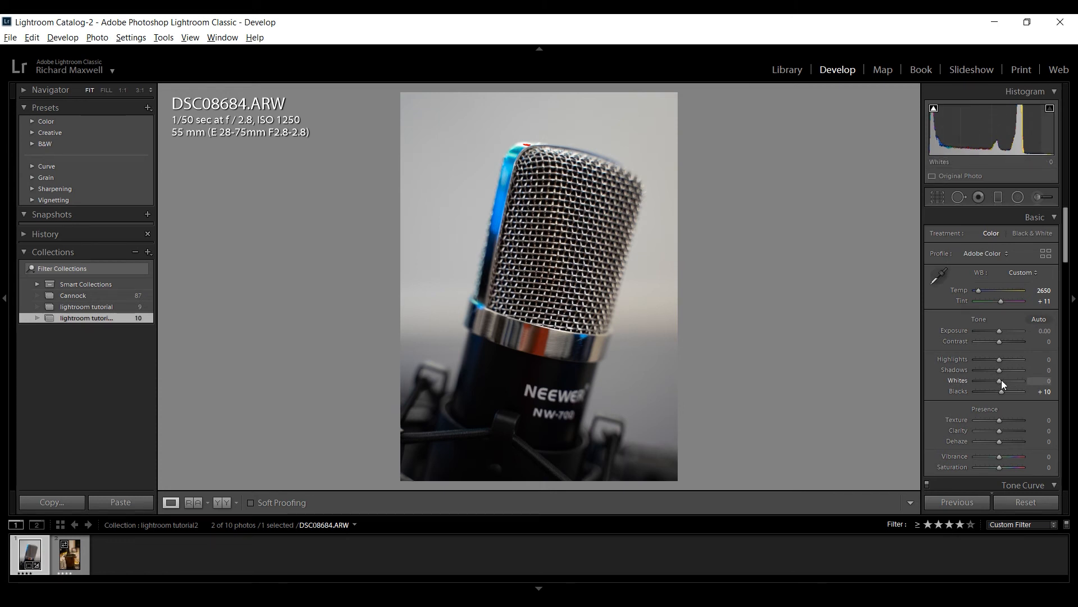
Try the Whites at +100
mouse_move(1002, 379)
left_mouse_down()
mouse_move(1013, 379)
mouse_move(998, 381)
left_mouse_up()
left_click_drag(999, 381, 1026, 379)
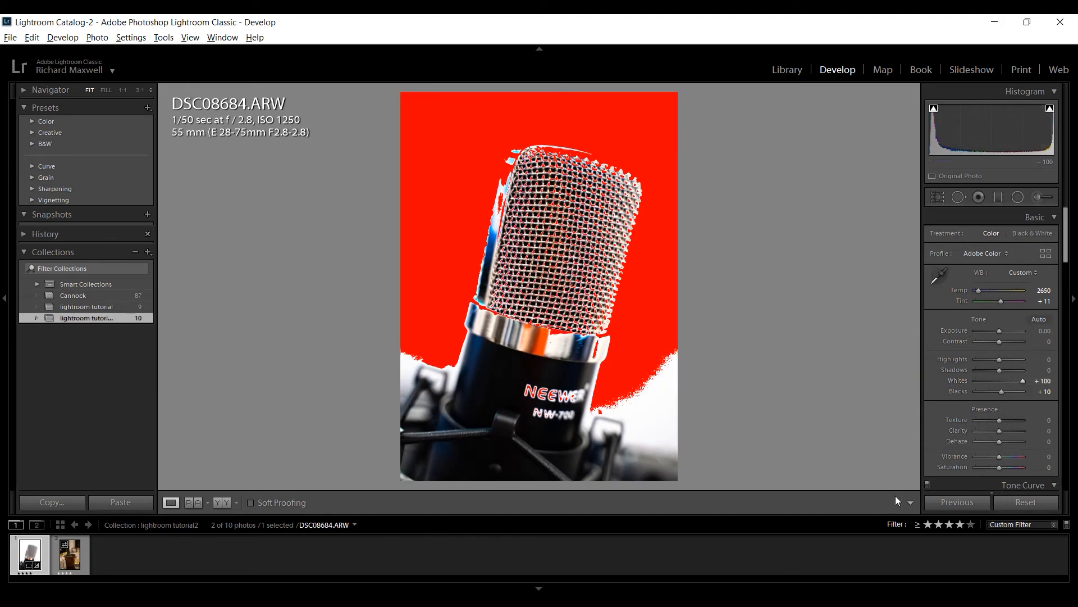
left_click(747, 599)
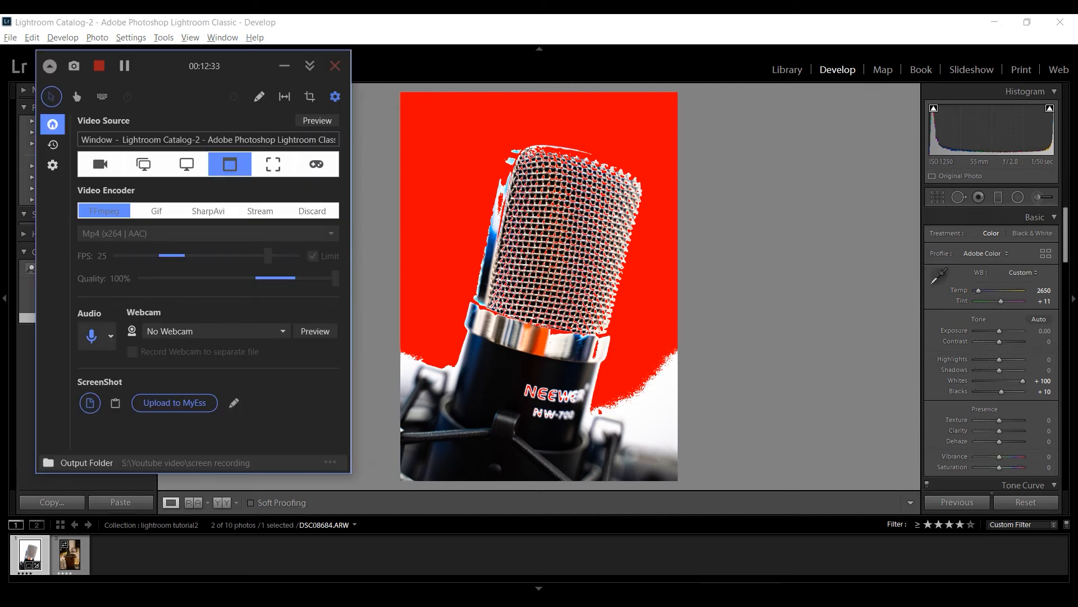
left_click(125, 66)
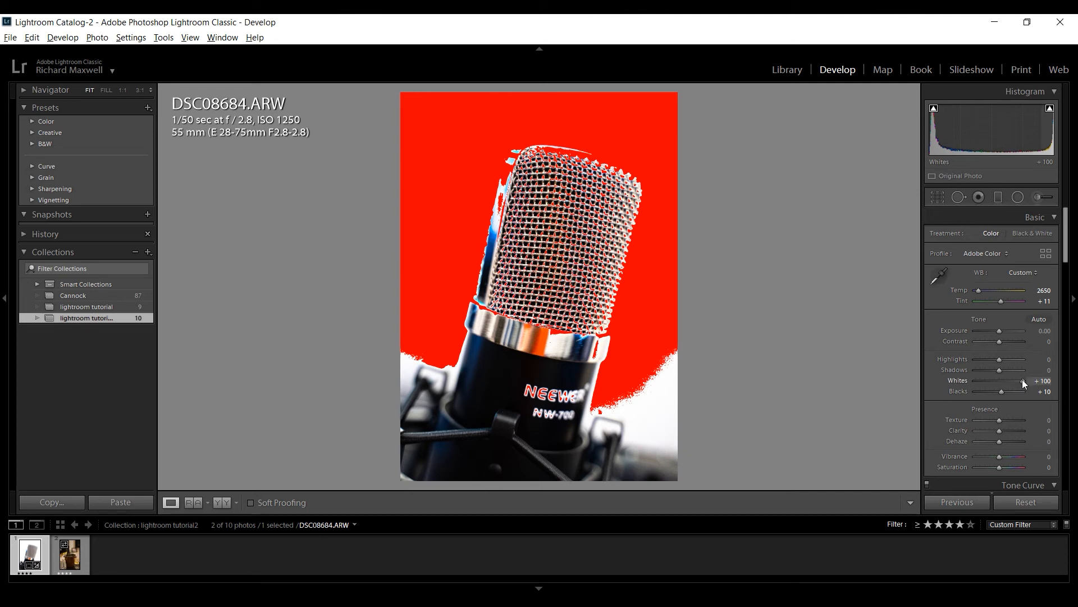
Lower the Whites to −17
left_click_drag(1022, 379, 995, 382)
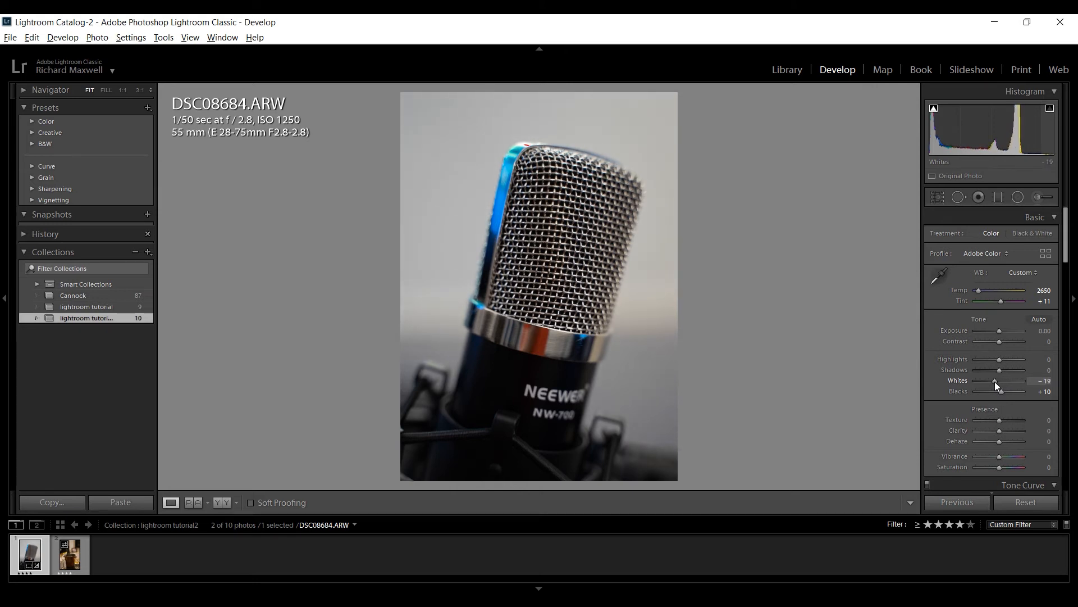
left_click_drag(996, 381, 995, 383)
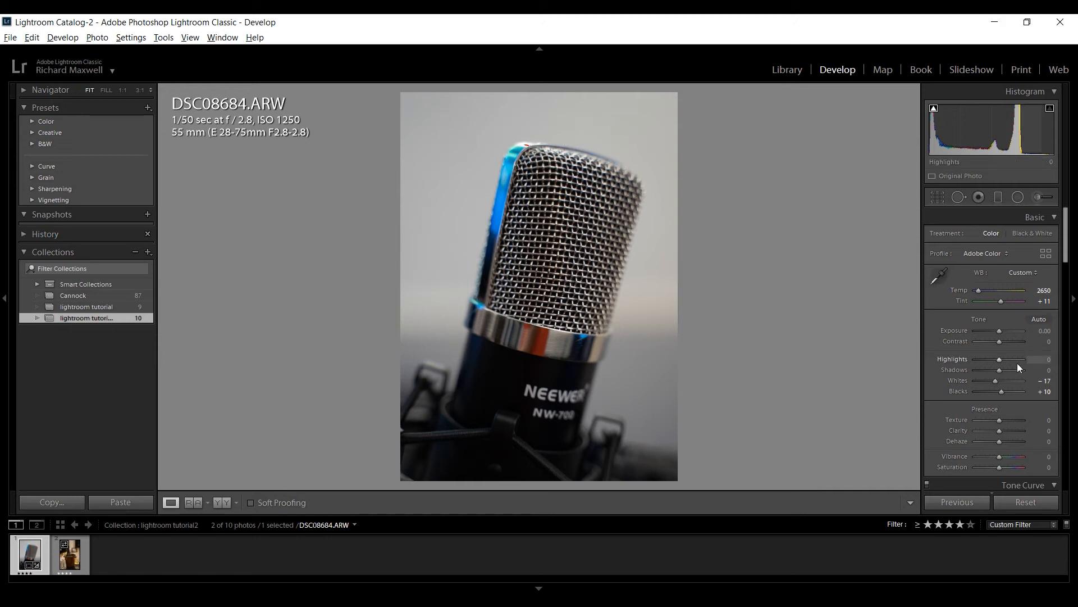
Try the Shadows at −40 and reset them to their default
left_click(1004, 369)
mouse_move(1004, 370)
left_mouse_down()
mouse_move(1022, 367)
mouse_move(989, 370)
left_mouse_up()
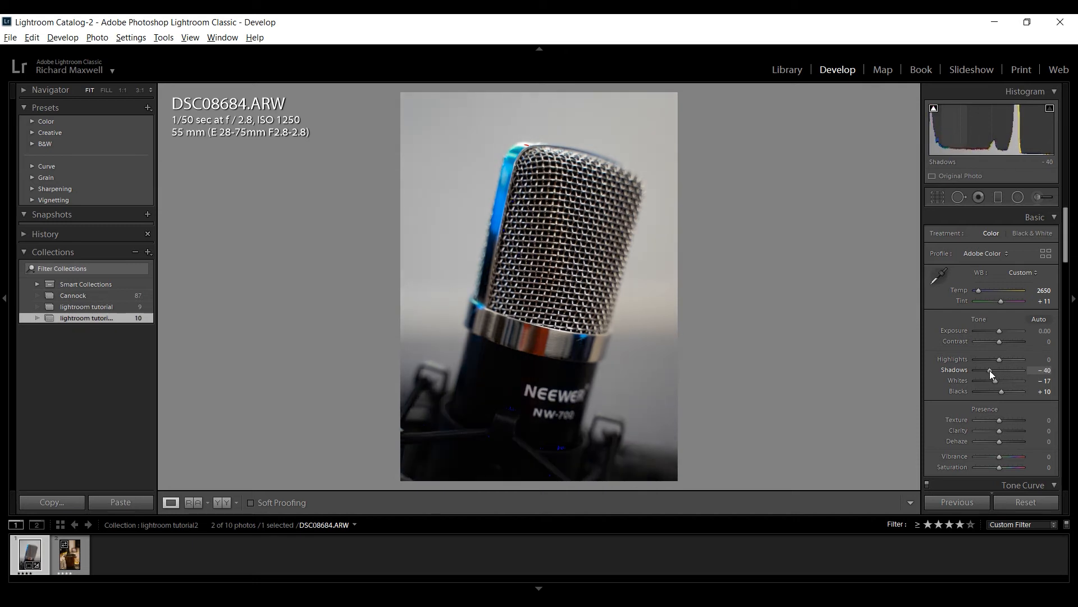
double_click(990, 369)
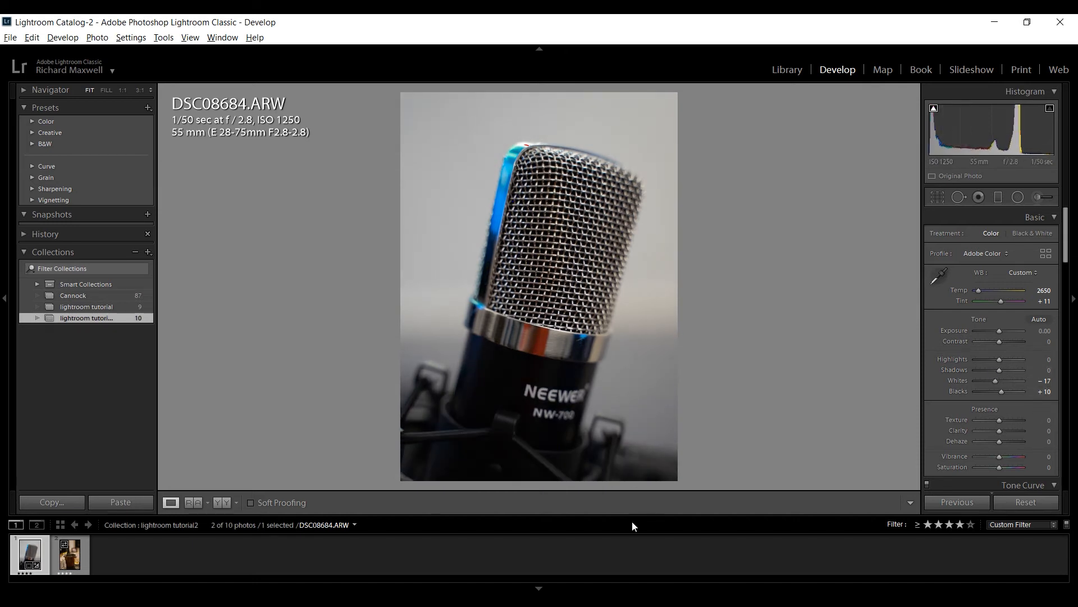
Set the Shadows to +79 and the Highlights to +38
left_click(1006, 369)
left_click_drag(1006, 368, 1017, 371)
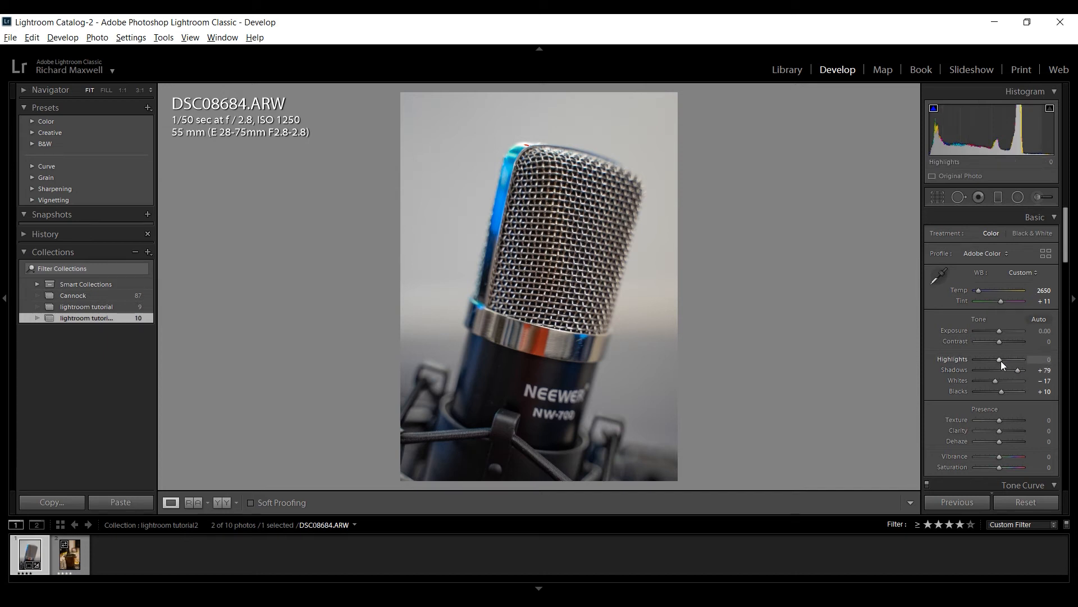
mouse_move(1001, 360)
left_mouse_down()
mouse_move(985, 365)
mouse_move(1018, 362)
mouse_move(1005, 360)
mouse_move(1010, 368)
left_mouse_up()
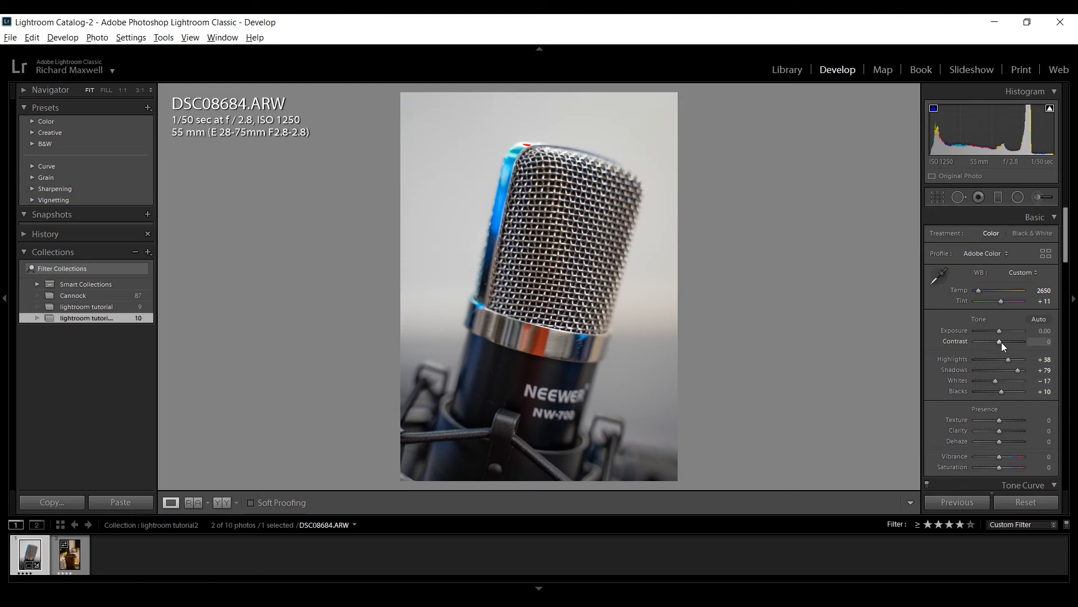
Set the Contrast to +21 and raise the Blacks to +38
mouse_move(1002, 342)
left_mouse_down()
mouse_move(1018, 335)
mouse_move(996, 343)
mouse_move(1005, 341)
left_mouse_up()
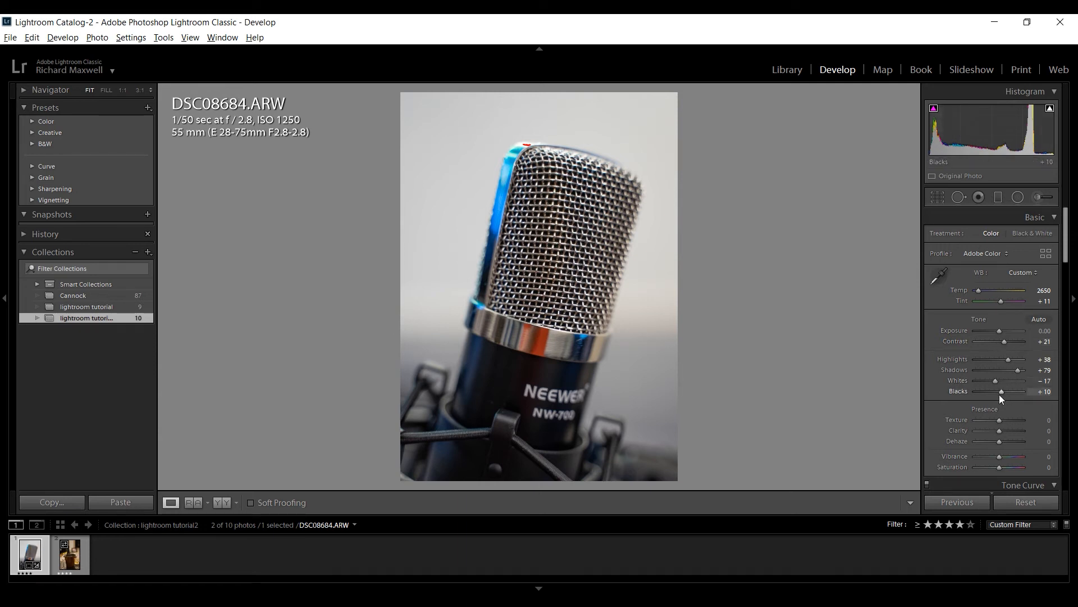
left_click_drag(1001, 391, 1009, 391)
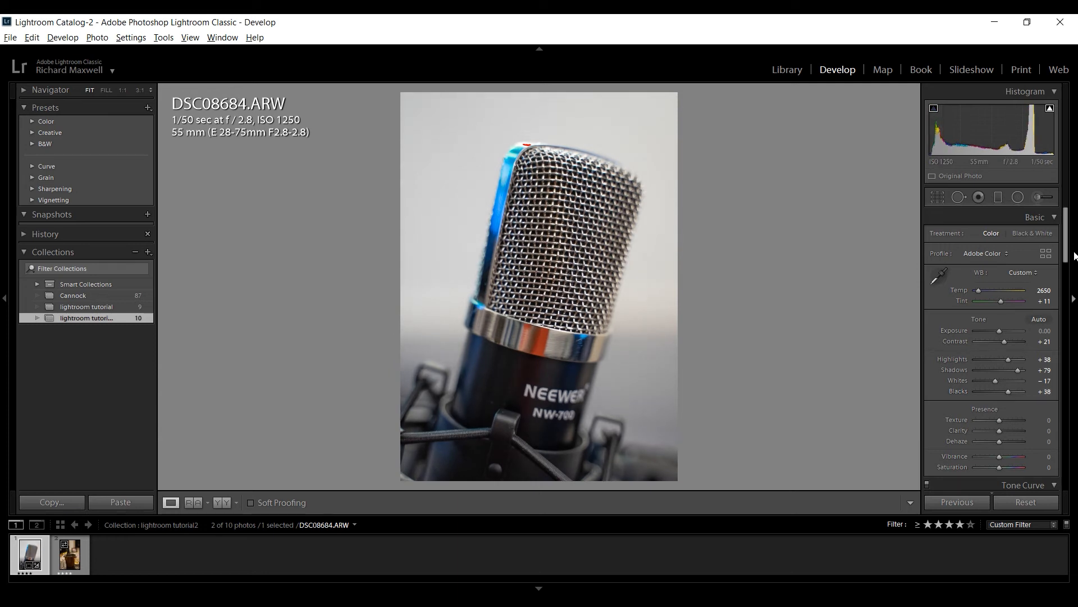
Set the photo's Clarity to +55
left_click_drag(1067, 256, 1067, 280)
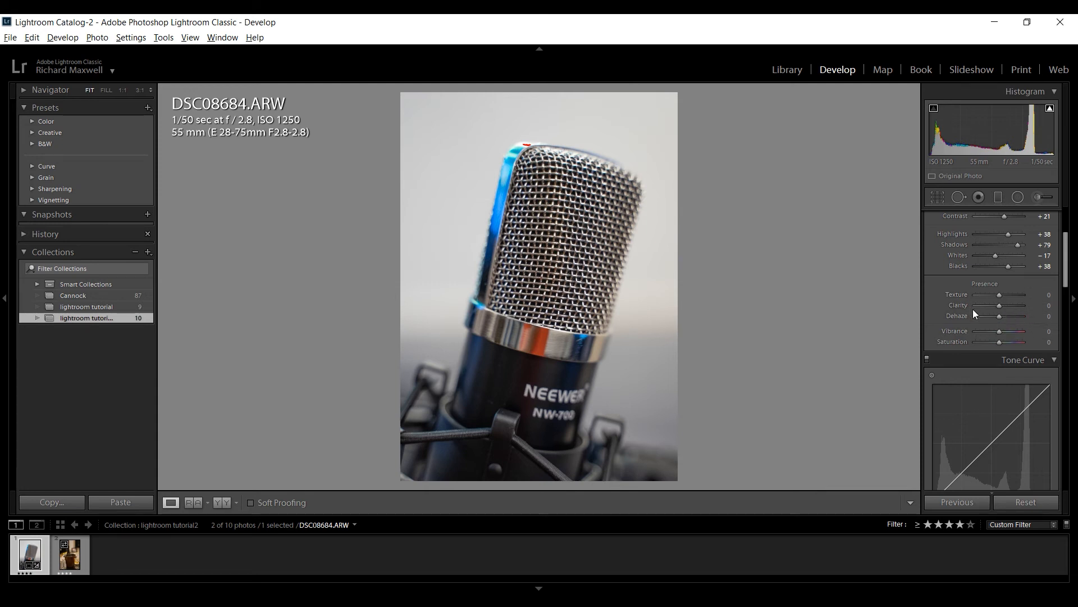
mouse_move(986, 305)
left_mouse_down()
mouse_move(1001, 305)
mouse_move(985, 305)
left_mouse_up()
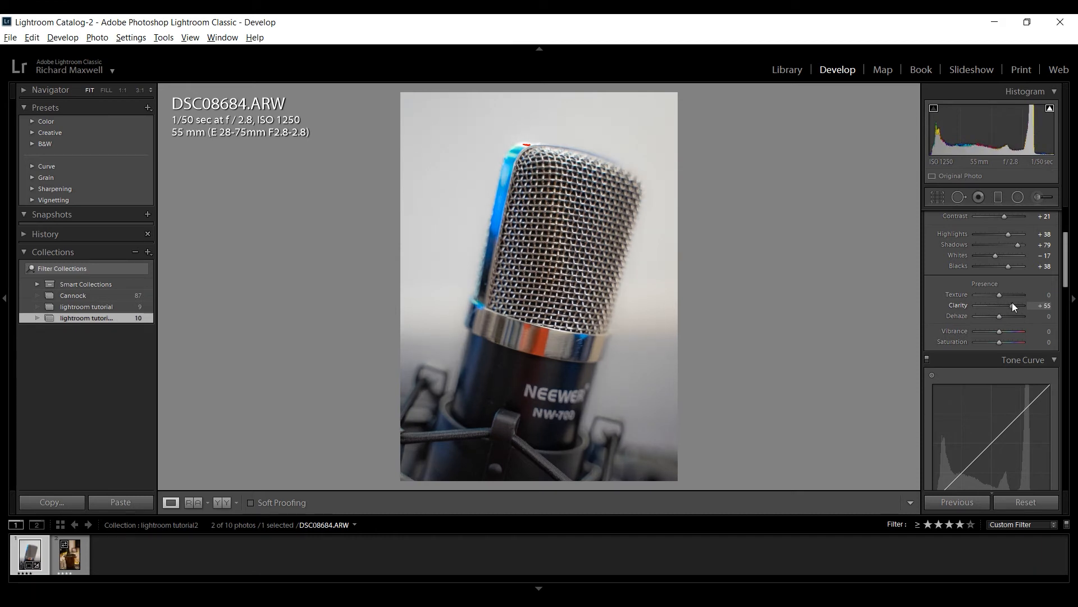
left_click(1012, 305)
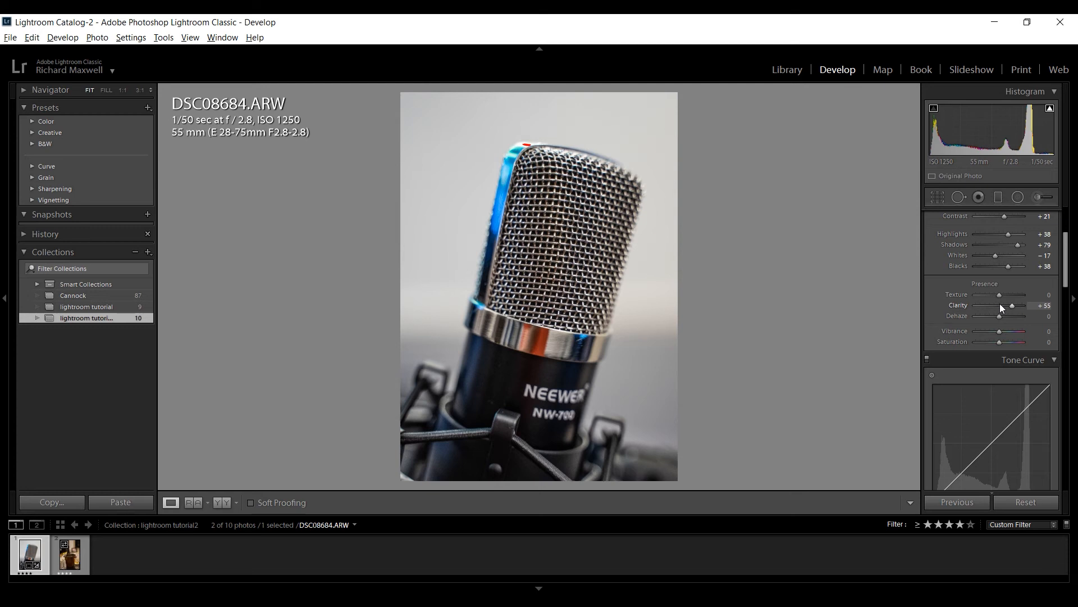
Reset the Clarity to its default, and test the Texture in both directions before resetting it
double_click(1000, 303)
left_click(1008, 294)
left_click(985, 293)
double_click(986, 294)
Try the Dehaze at −62 and reset it to its default
mouse_move(1005, 315)
left_mouse_down()
mouse_move(985, 324)
mouse_move(985, 314)
left_mouse_up()
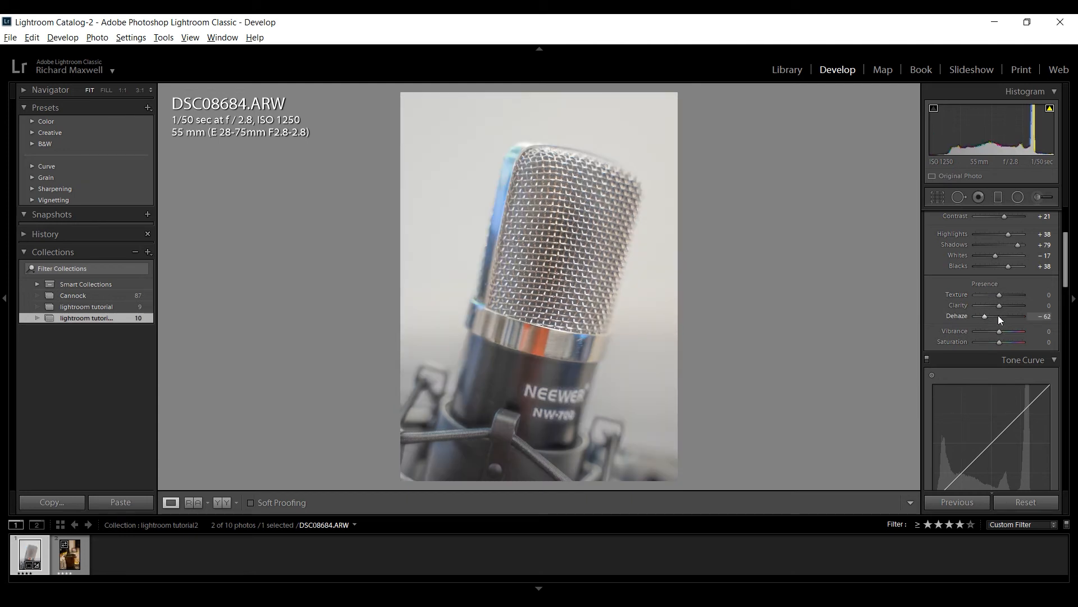
double_click(1010, 316)
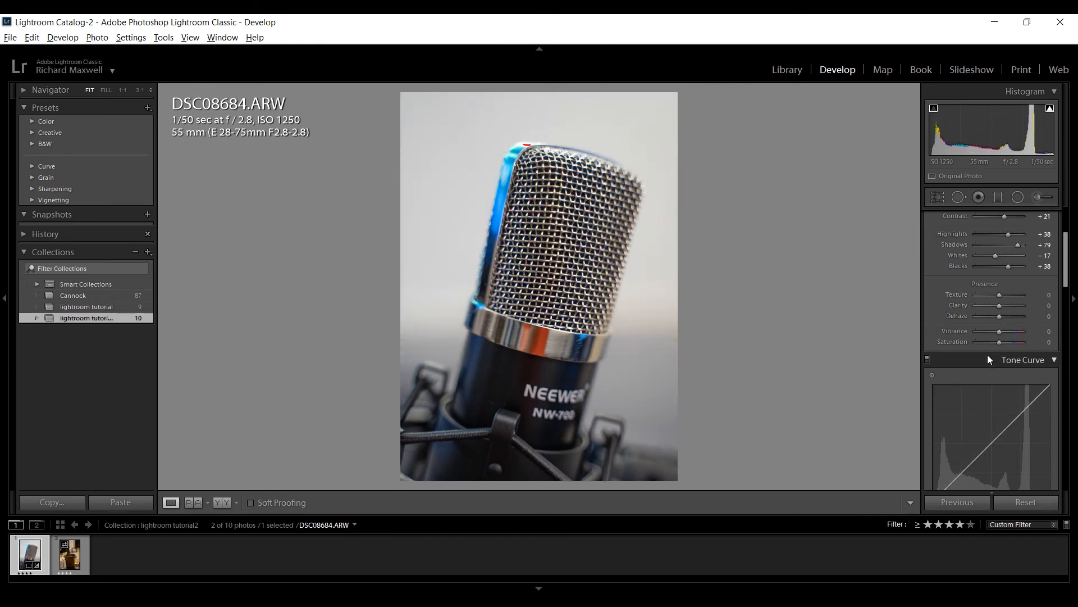
Try out different Vibrance and Saturation amounts and reset both to their defaults
left_click(1006, 342)
double_click(1006, 341)
mouse_move(1003, 332)
left_mouse_down()
mouse_move(1012, 336)
mouse_move(982, 337)
mouse_move(999, 353)
mouse_move(997, 335)
mouse_move(1007, 339)
left_mouse_up()
double_click(1005, 332)
left_click(1006, 341)
double_click(1009, 341)
Shape the tone curve into a gentle S with the Lights at +18 and the Darks at −26
scroll(1060, 340, "down", 10)
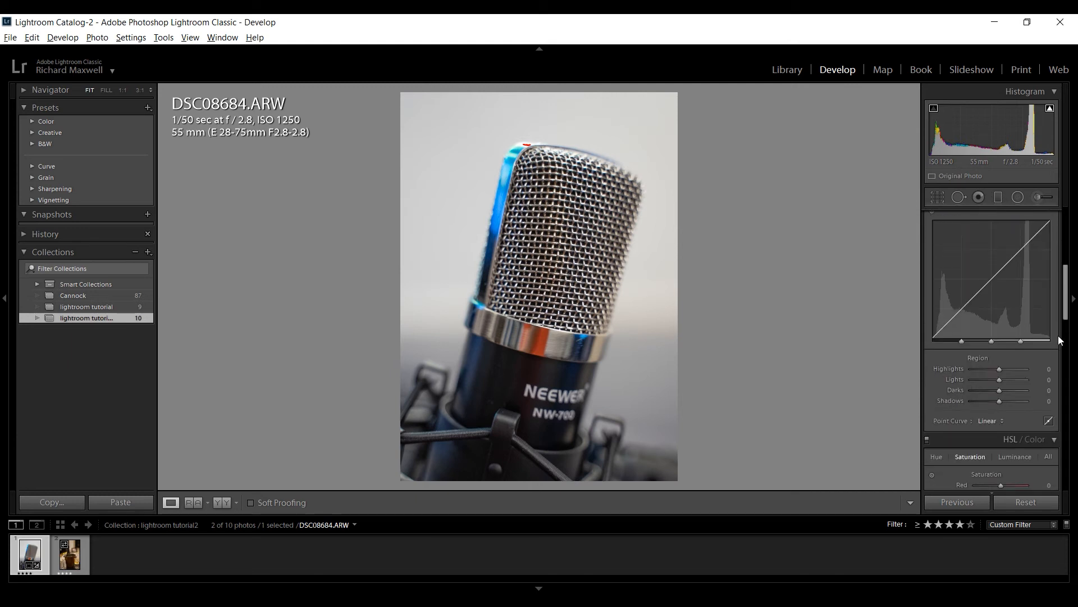
scroll(1060, 339, "up", 3)
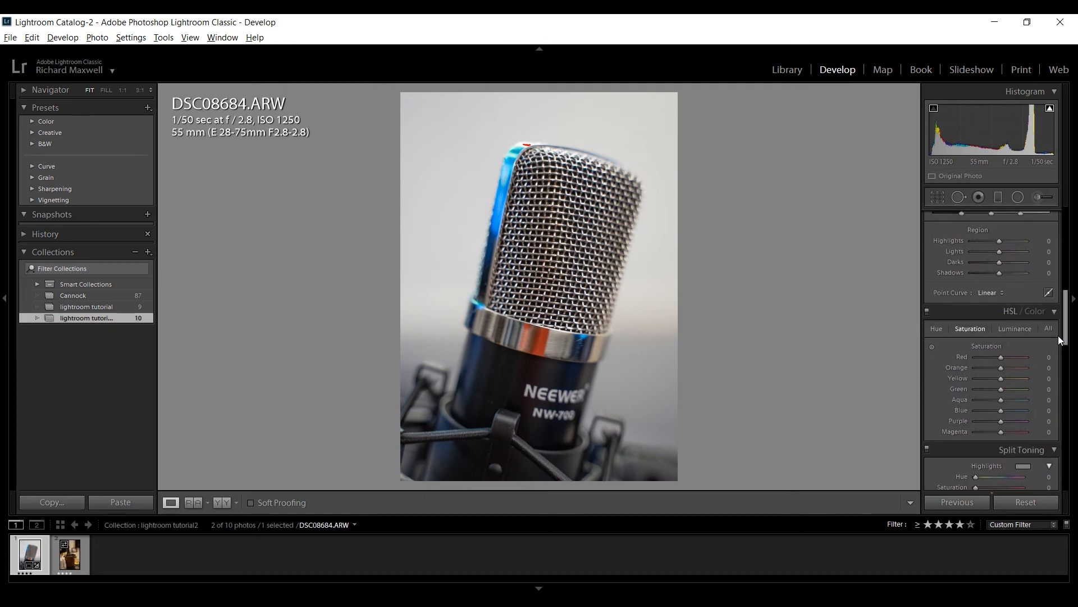
scroll(1059, 340, "up", 5)
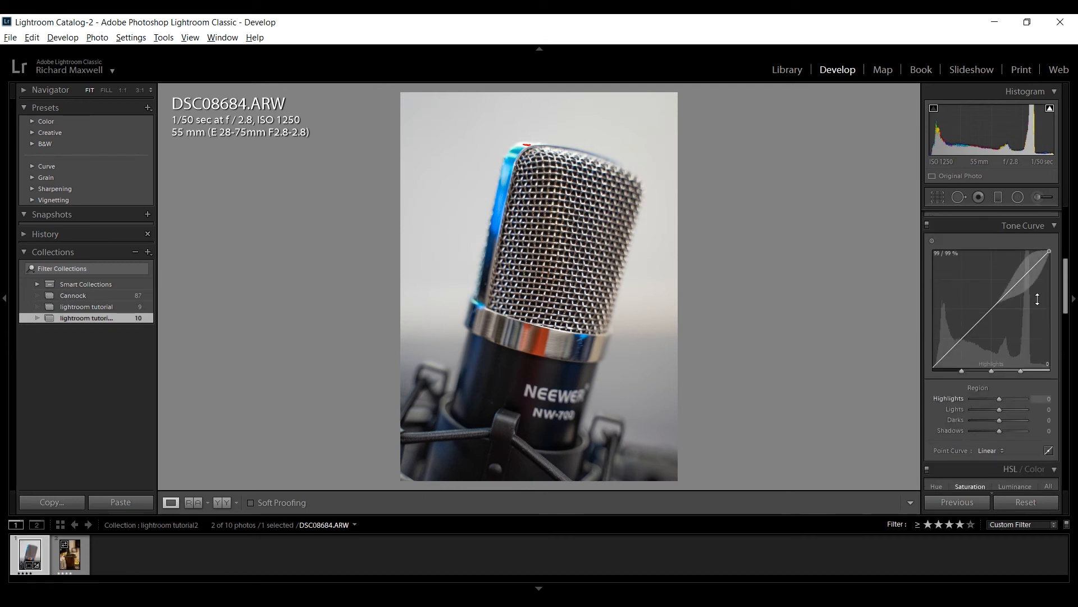
left_click_drag(1019, 284, 1019, 273)
left_click_drag(982, 321, 966, 339)
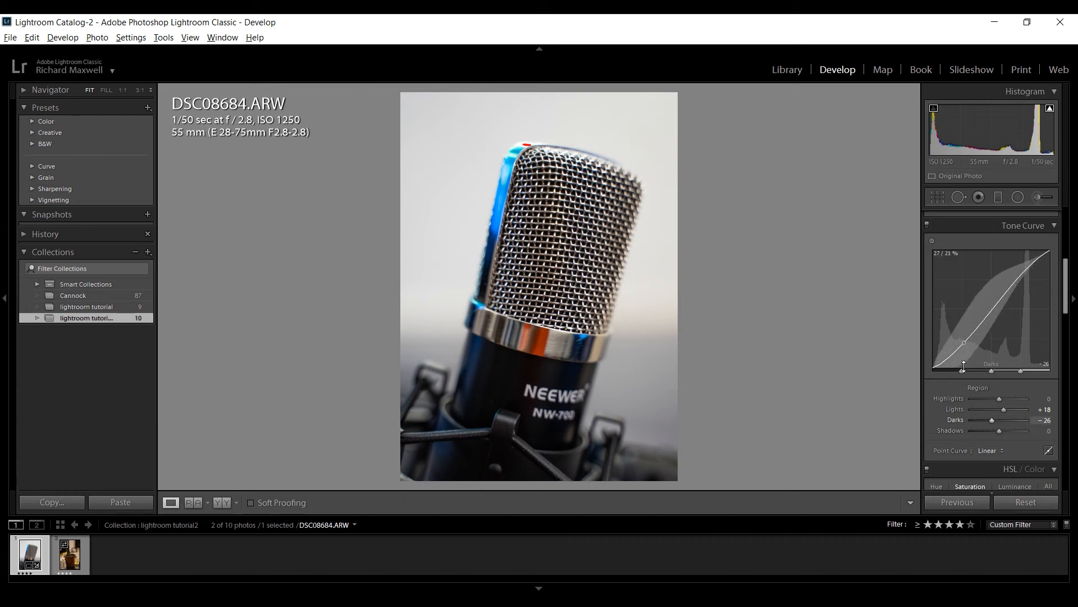
Look through the HSL, Split Toning, Sharpening and Noise Reduction settings
scroll(985, 357, "down", 3)
scroll(985, 357, "down", 3)
scroll(985, 357, "up", 4)
scroll(985, 357, "down", 3)
scroll(985, 357, "up", 3)
scroll(985, 357, "down", 2)
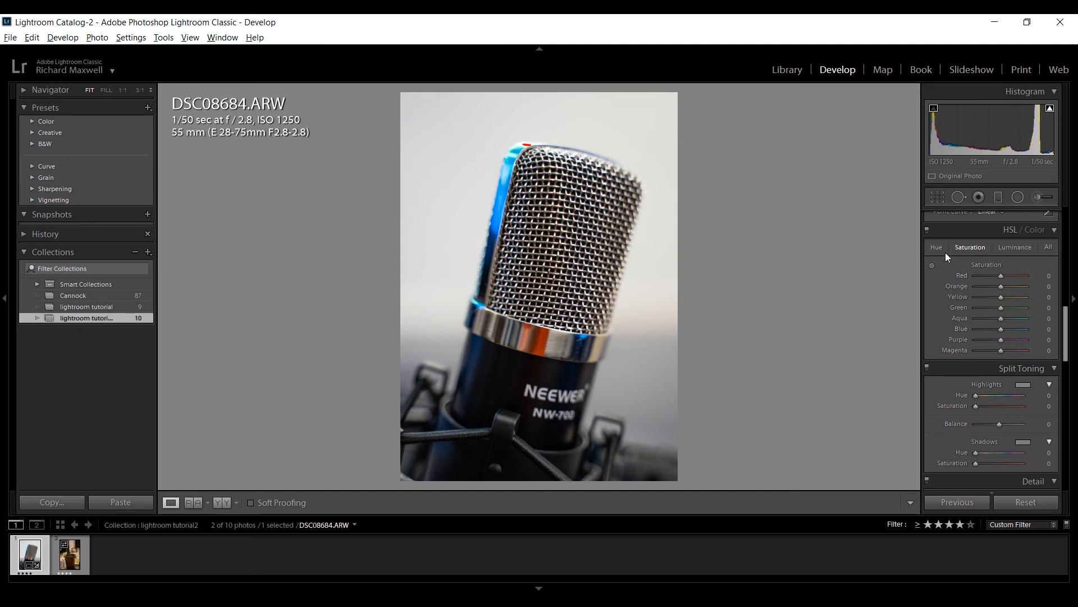
left_click(993, 369)
scroll(993, 366, "down", 4)
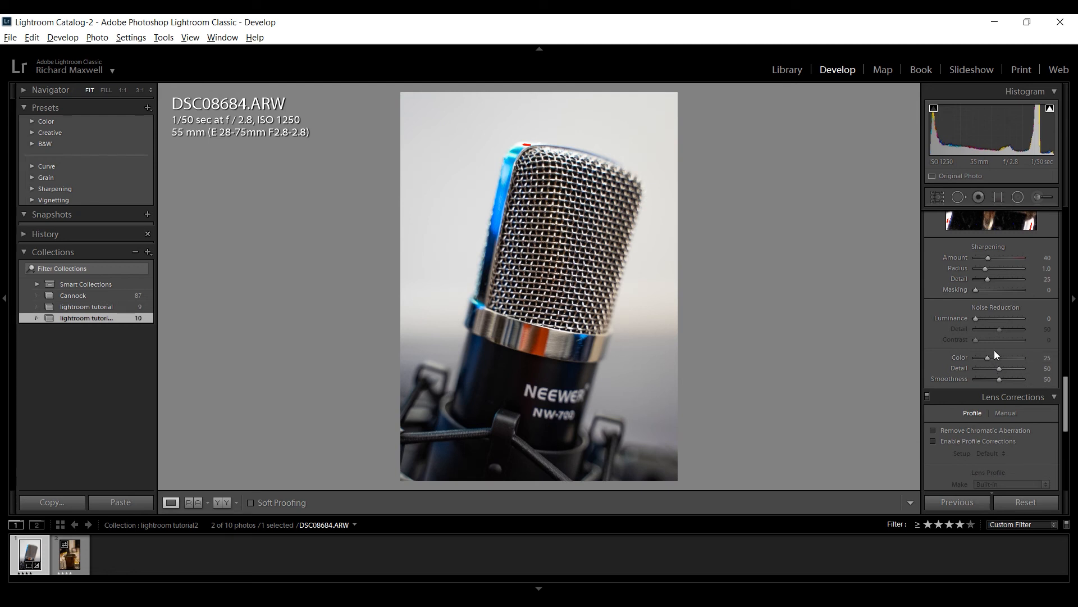
scroll(994, 349, "down", 3)
scroll(995, 351, "up", 5)
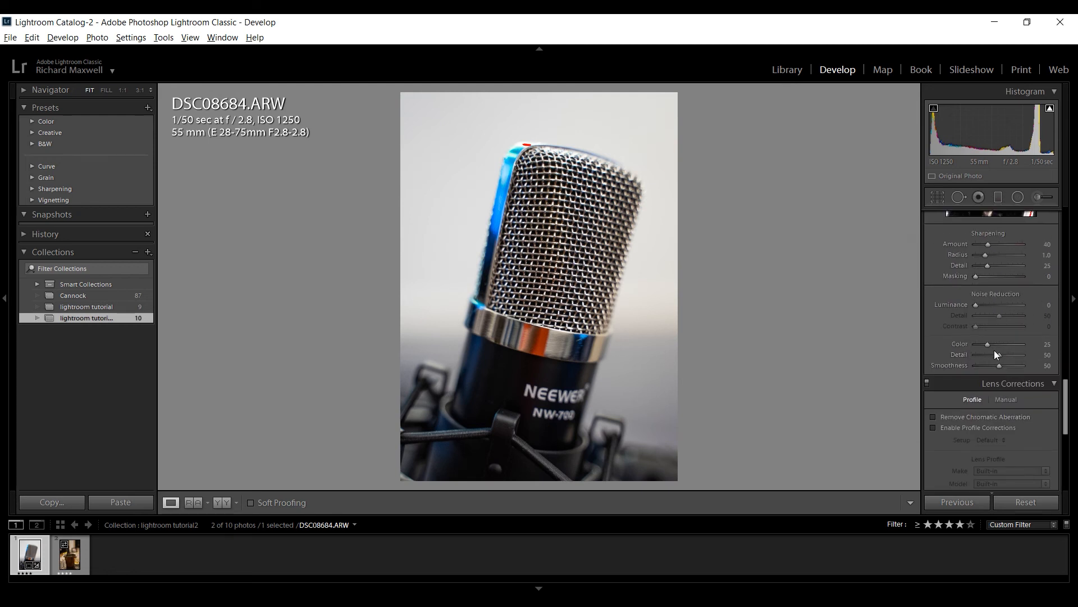
Set the Luminance noise reduction to 42
scroll(995, 353, "down", 1)
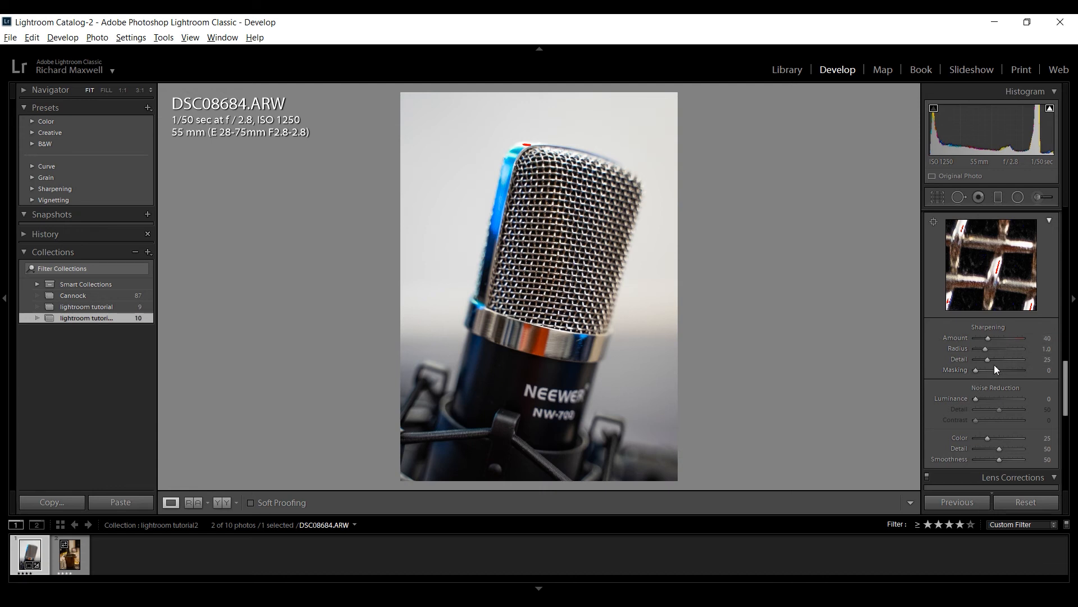
left_click(990, 398)
left_click_drag(998, 396, 995, 396)
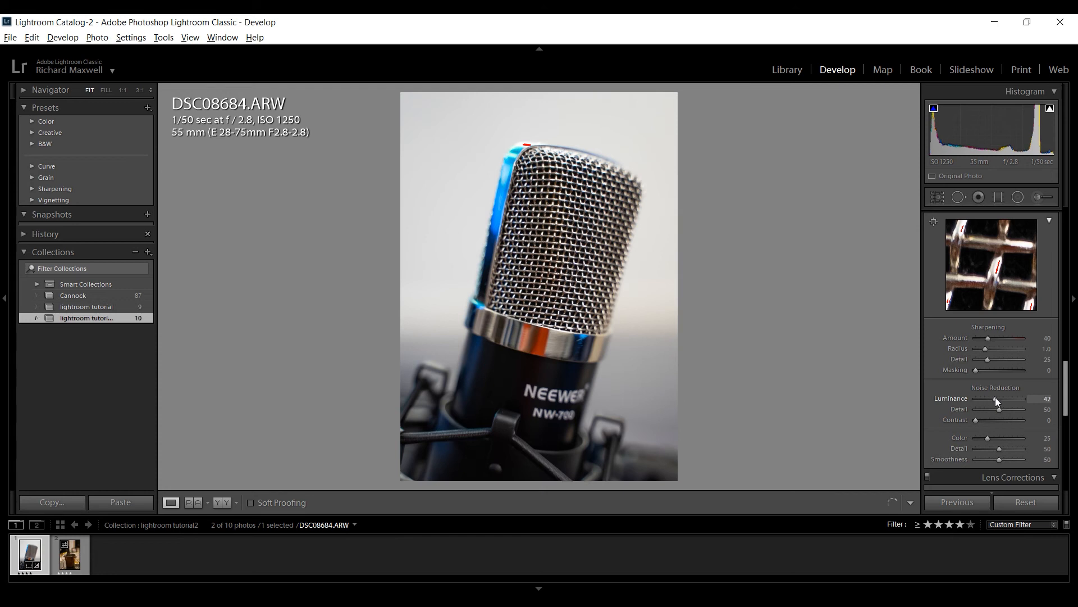
Enable the lens profile corrections for the microphone photo
scroll(1014, 437, "down", 1)
left_click(1015, 437)
scroll(1014, 437, "down", 3)
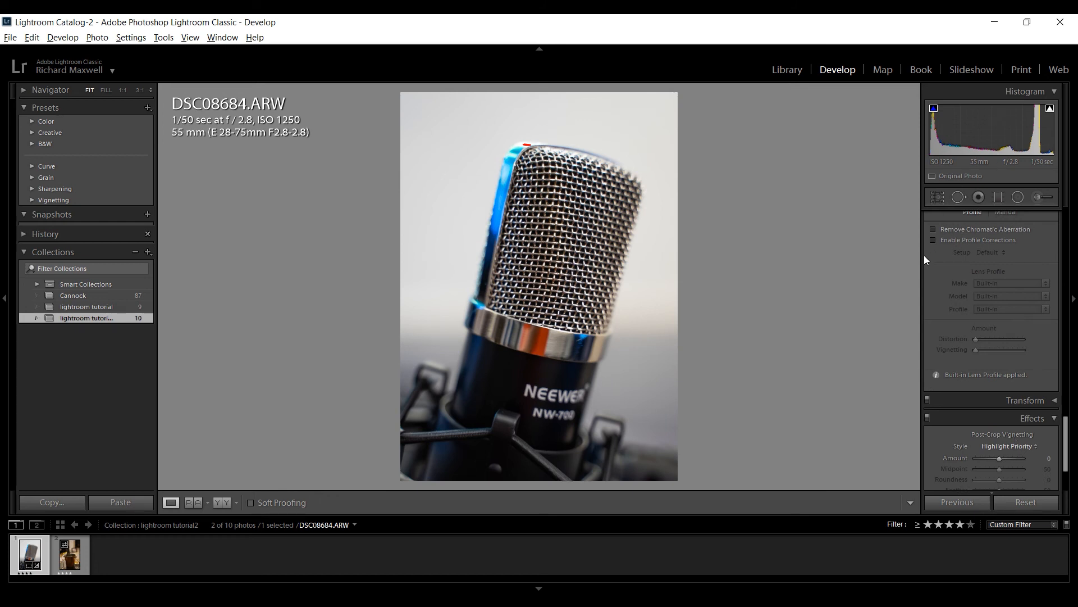
left_click(952, 239)
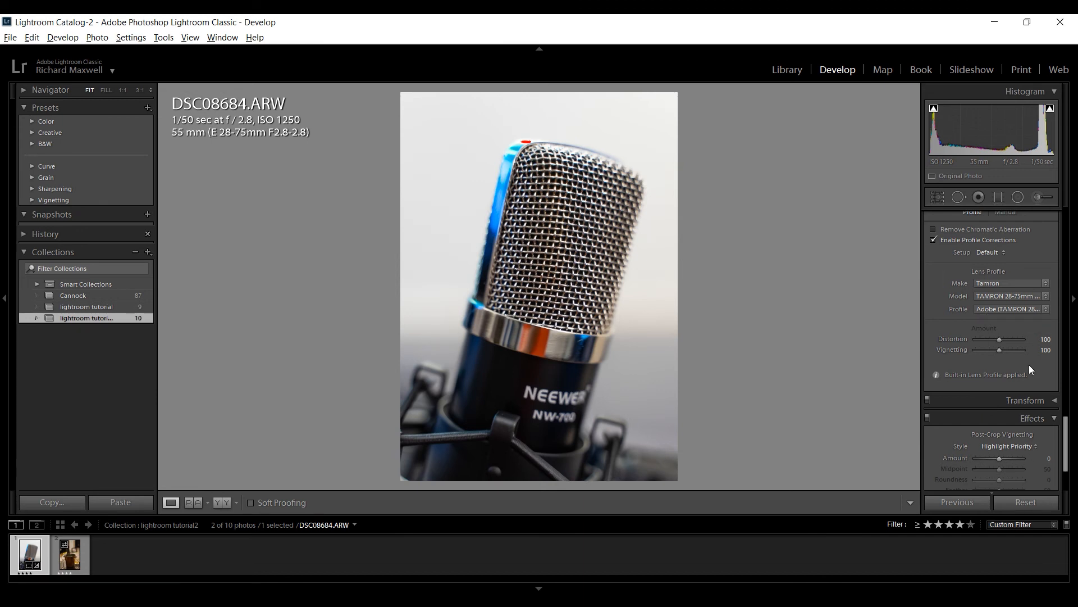
Add a post-crop vignette with Amount +14, Midpoint 21 and Feather 81
scroll(1029, 365, "down", 3)
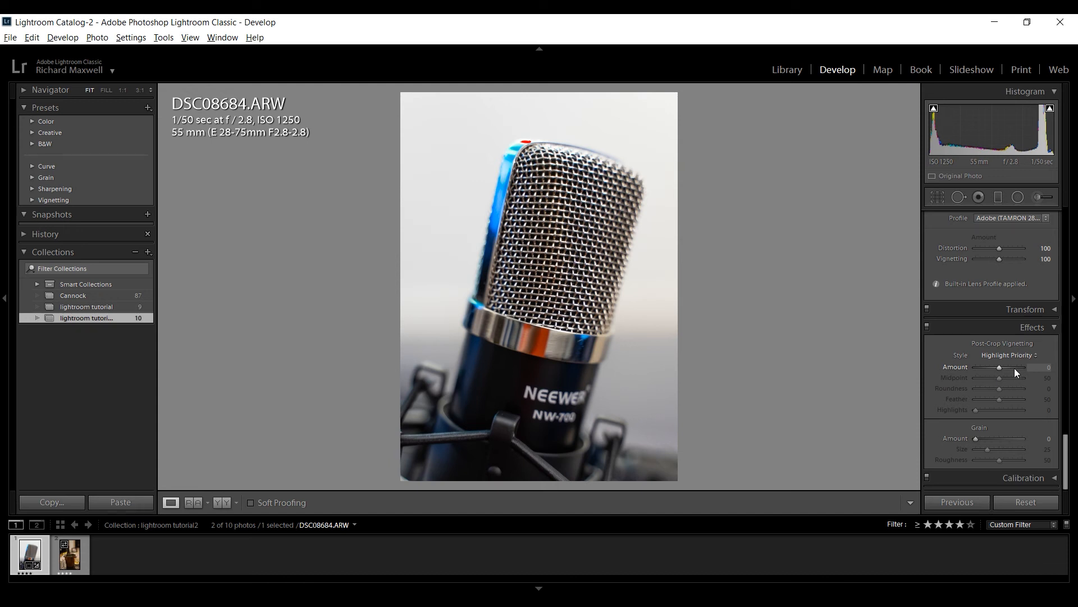
left_click_drag(1007, 368, 983, 400)
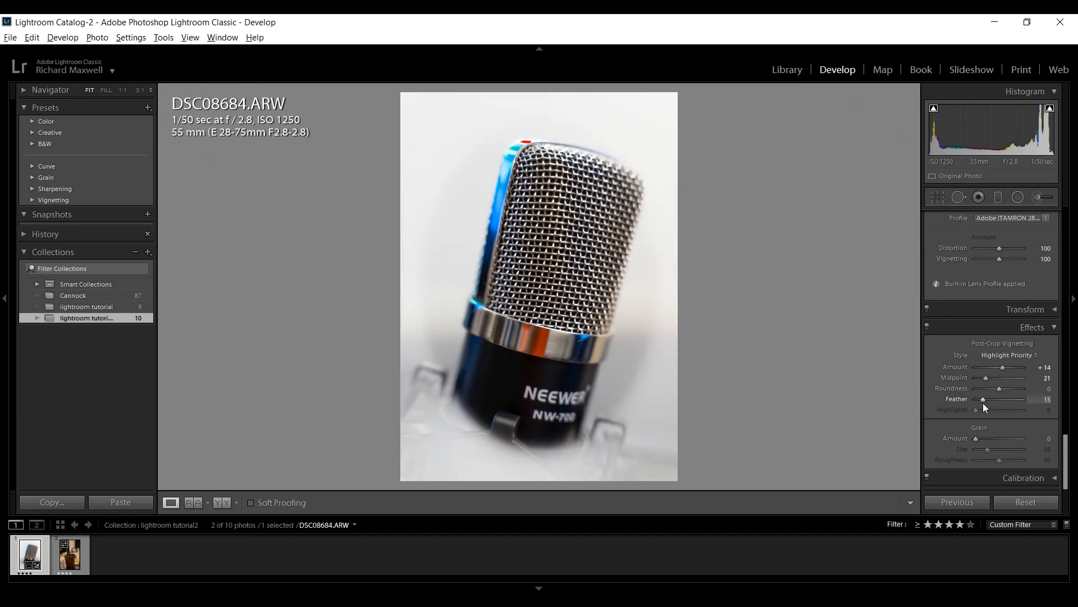
left_click(1014, 399)
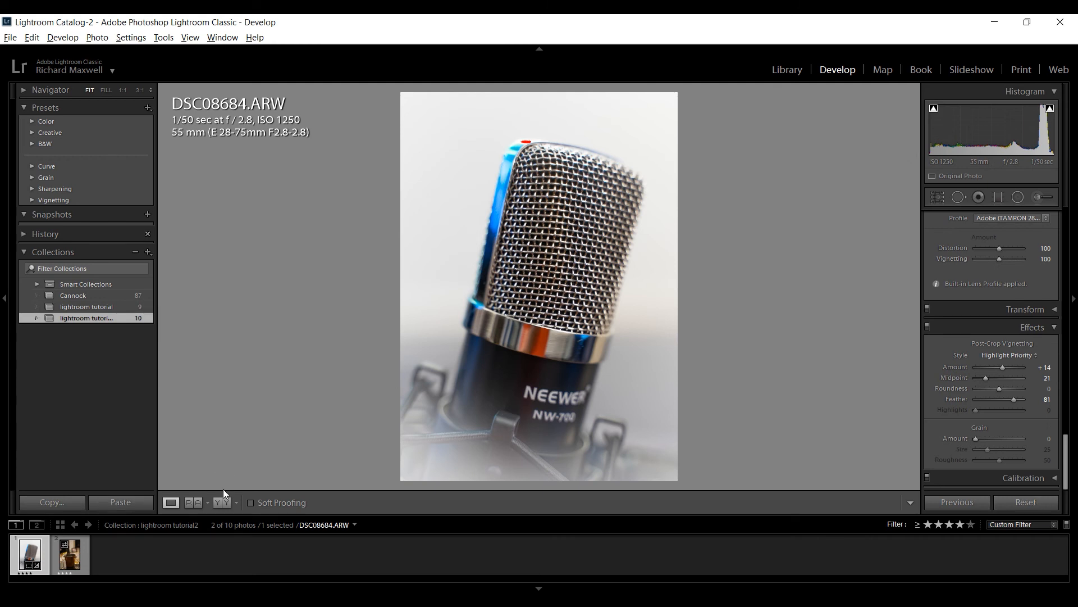
Compare the photo before and after editing in the side-by-side, split and top/bottom layouts
left_click(224, 502)
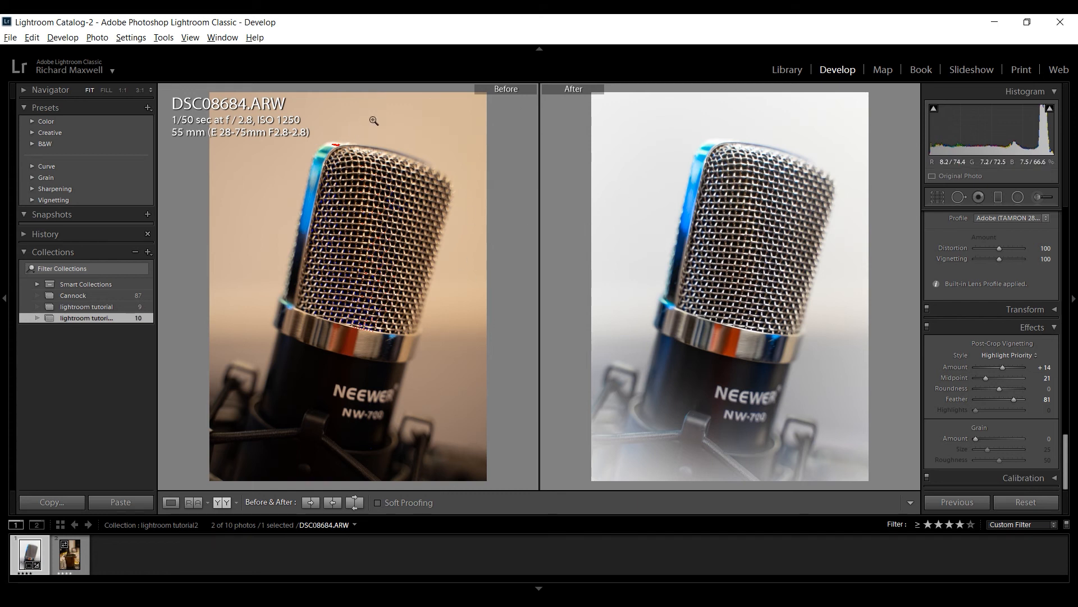
left_click(222, 502)
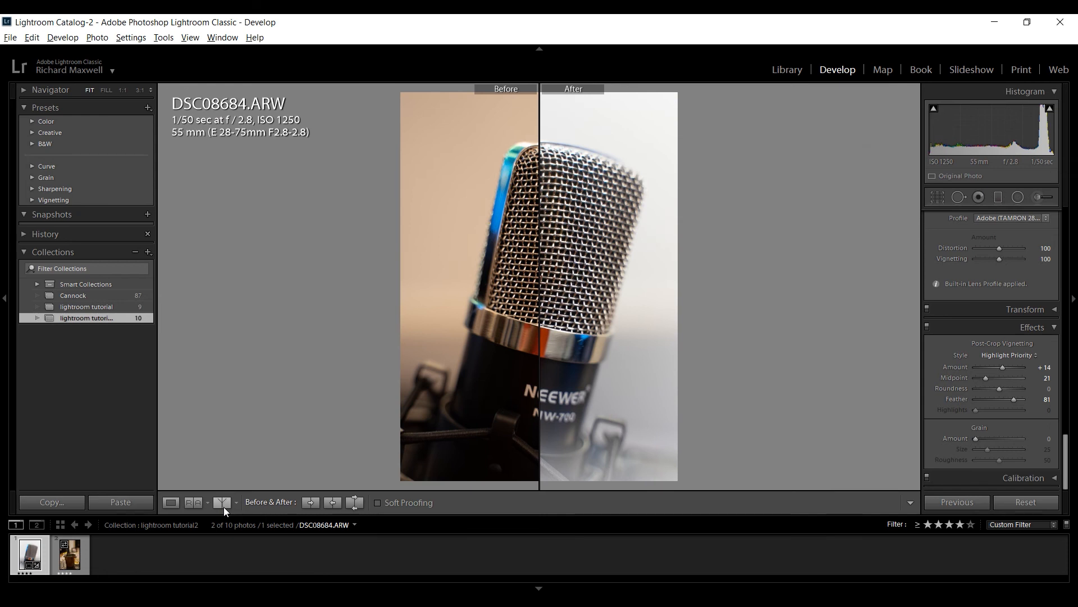
left_click(223, 506)
left_click(224, 507)
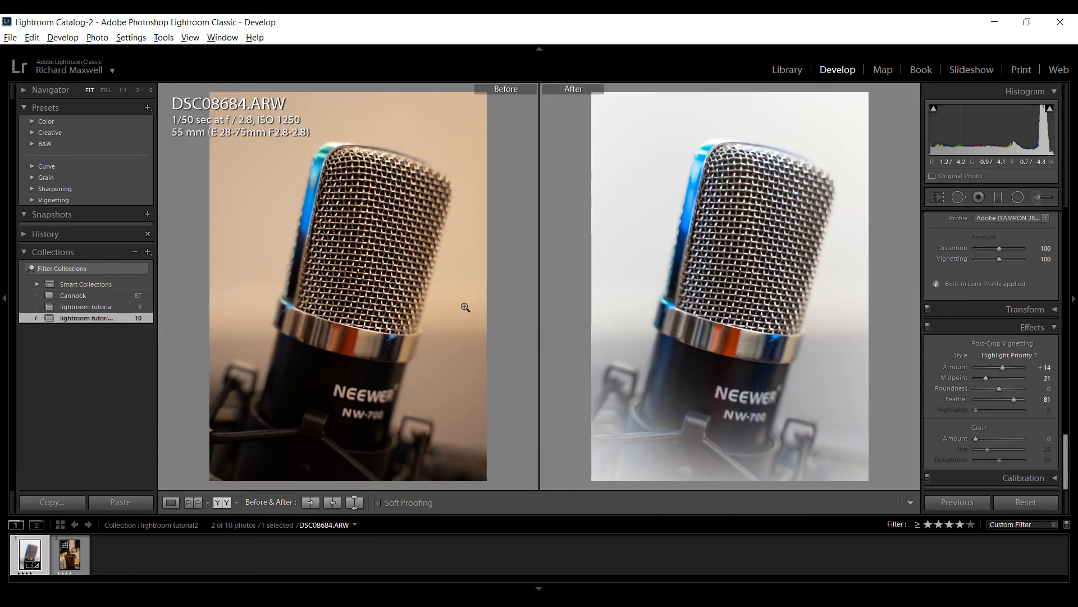
left_click(222, 506)
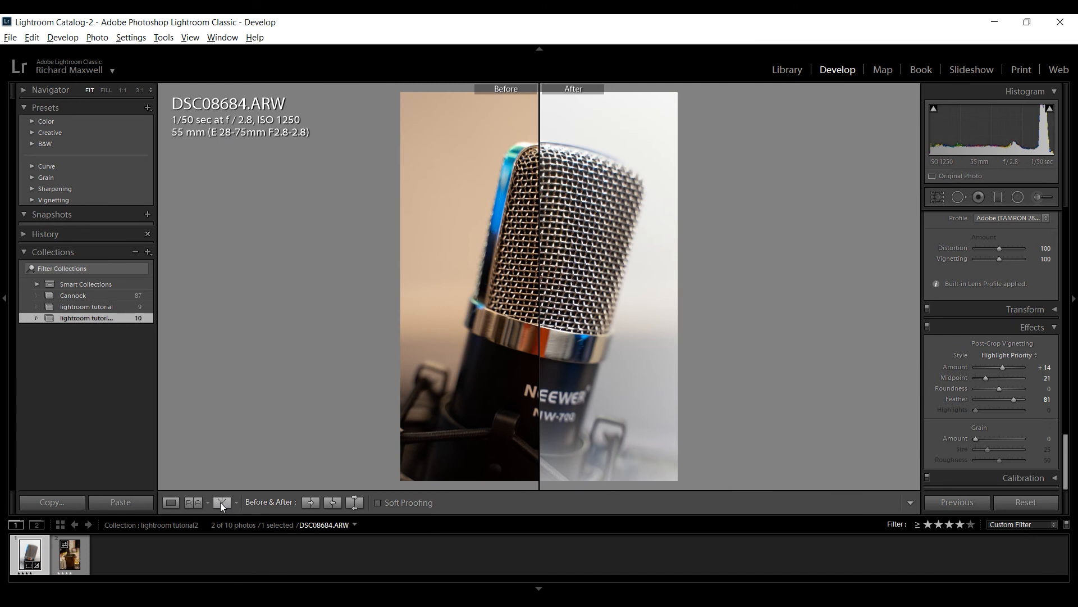
left_click(487, 348)
left_click(510, 344)
left_click(222, 502)
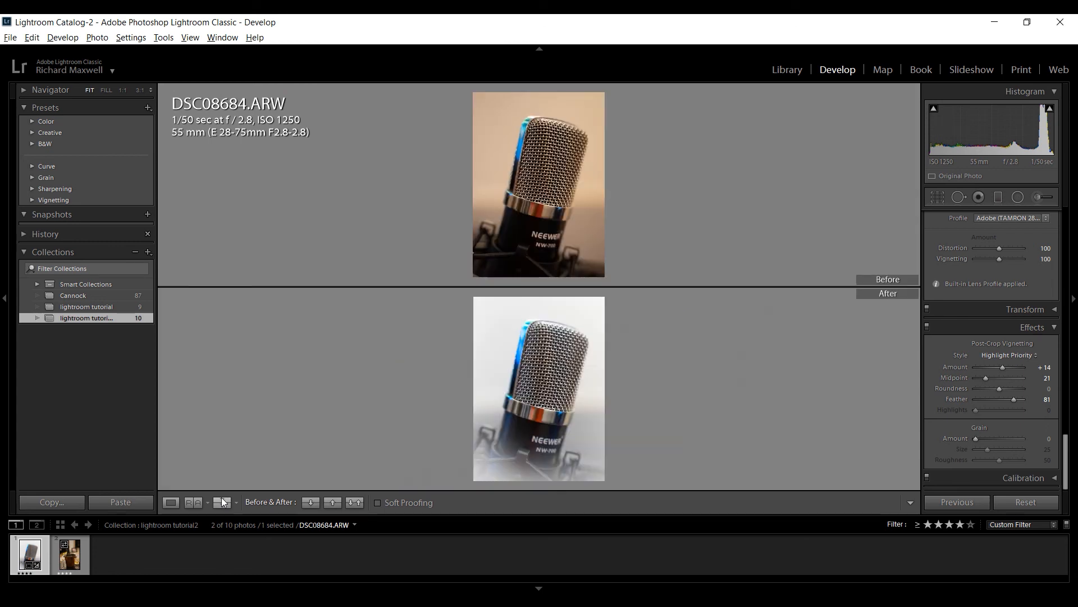
left_click(223, 502)
left_click(222, 502)
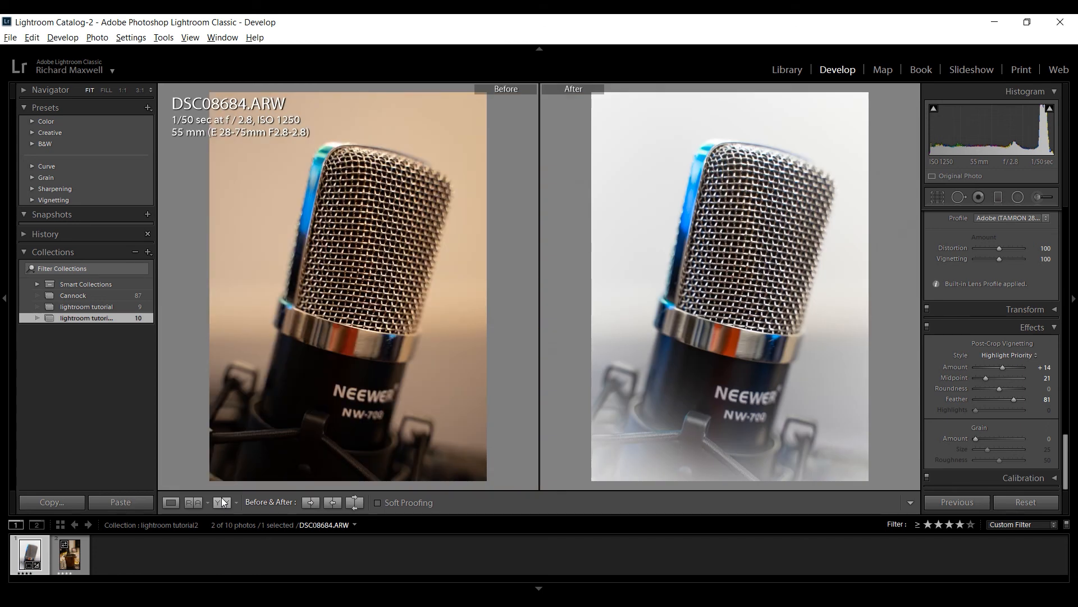
Return to the Library and open the export settings for the edited microphone photo
left_click(788, 70)
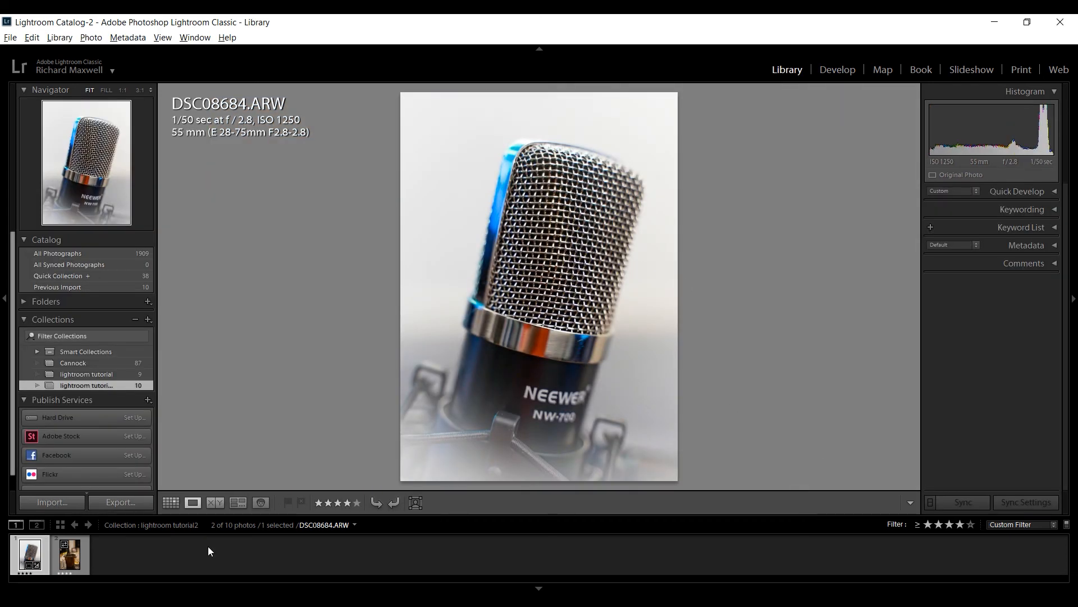
left_click(56, 549)
left_click(38, 559)
left_click(10, 38)
left_click(10, 38)
left_click(11, 38)
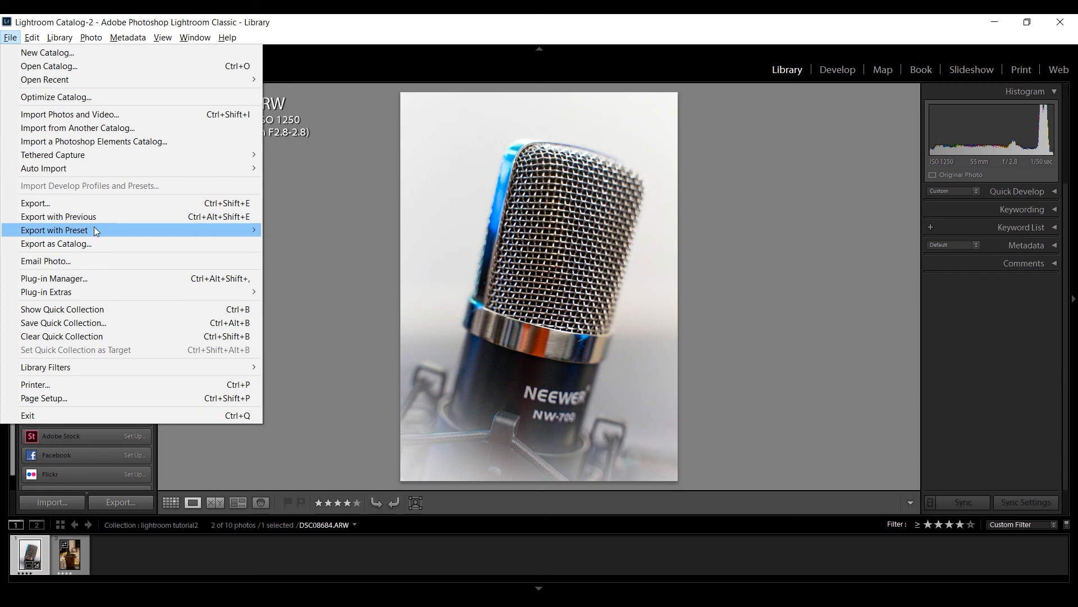
mouse_move(94, 227)
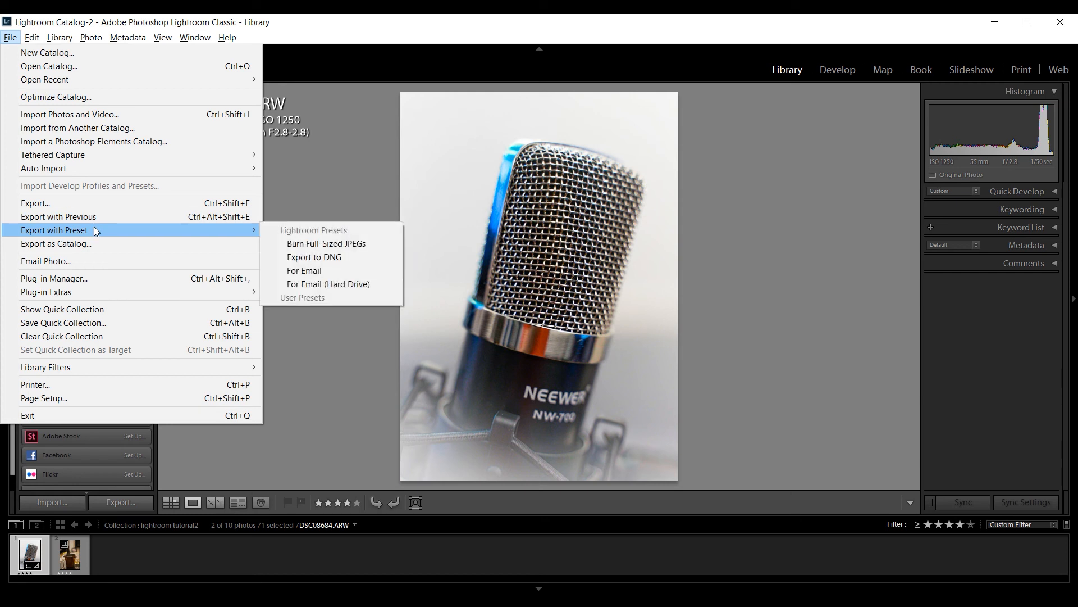
left_click(126, 205)
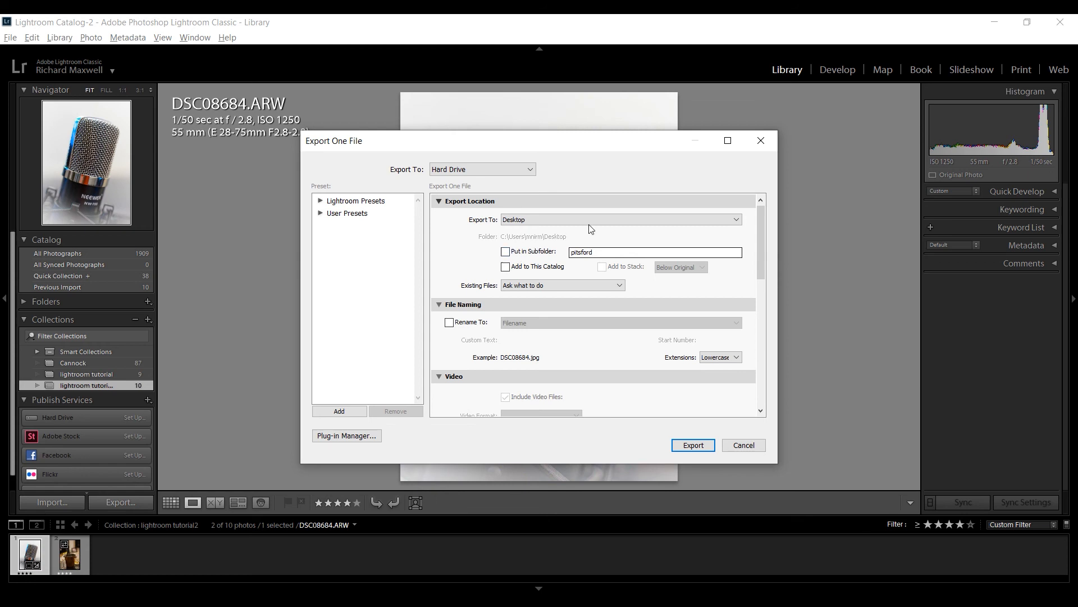
Review the export settings, including the available image formats, image sizing, metadata and watermarking
scroll(562, 345, "down", 3)
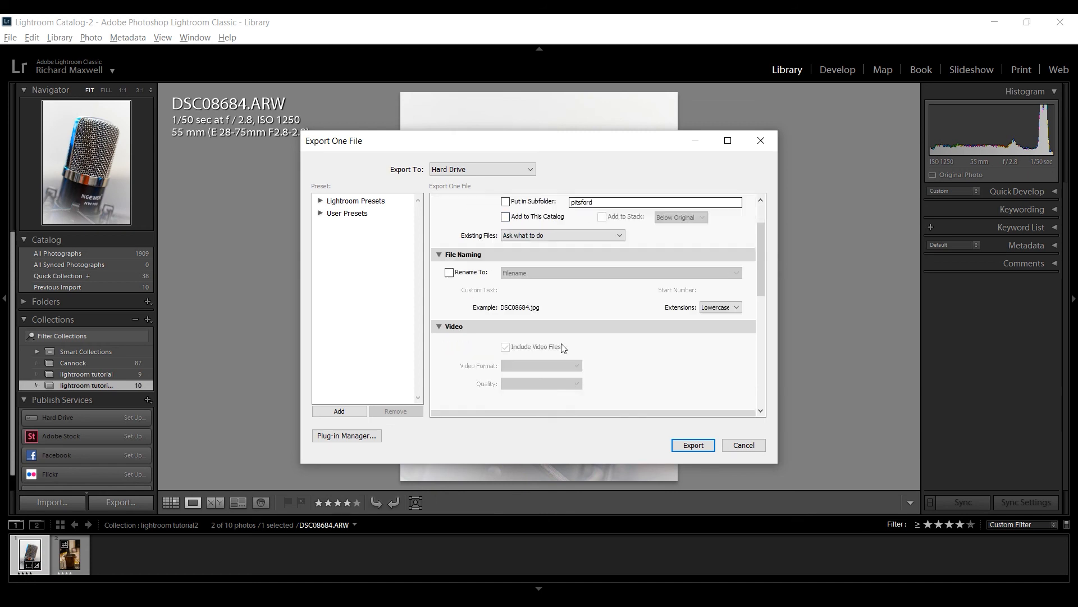
left_click(562, 348)
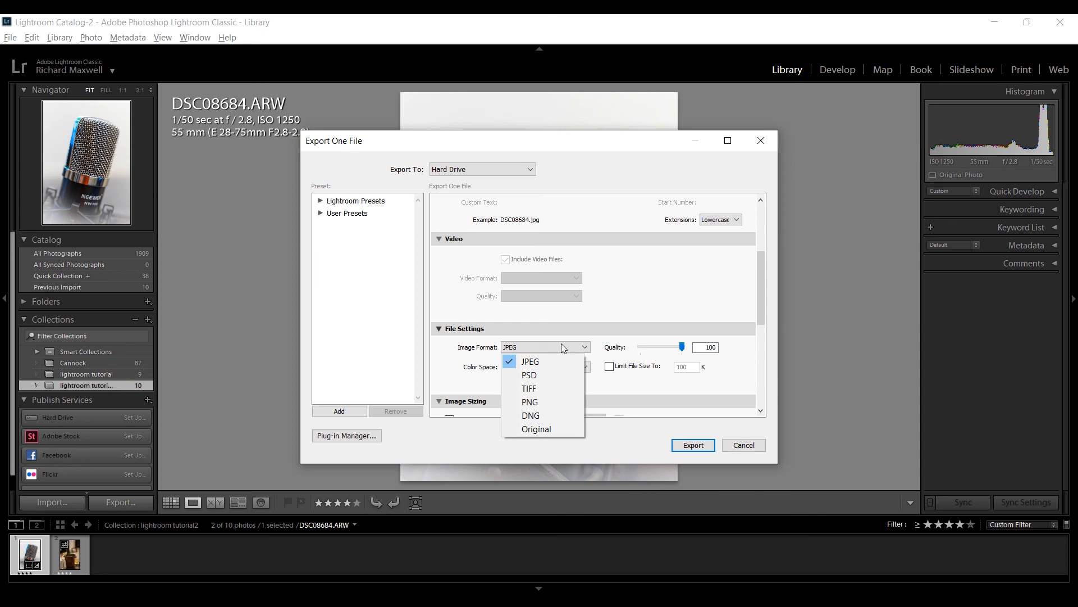
left_click(615, 314)
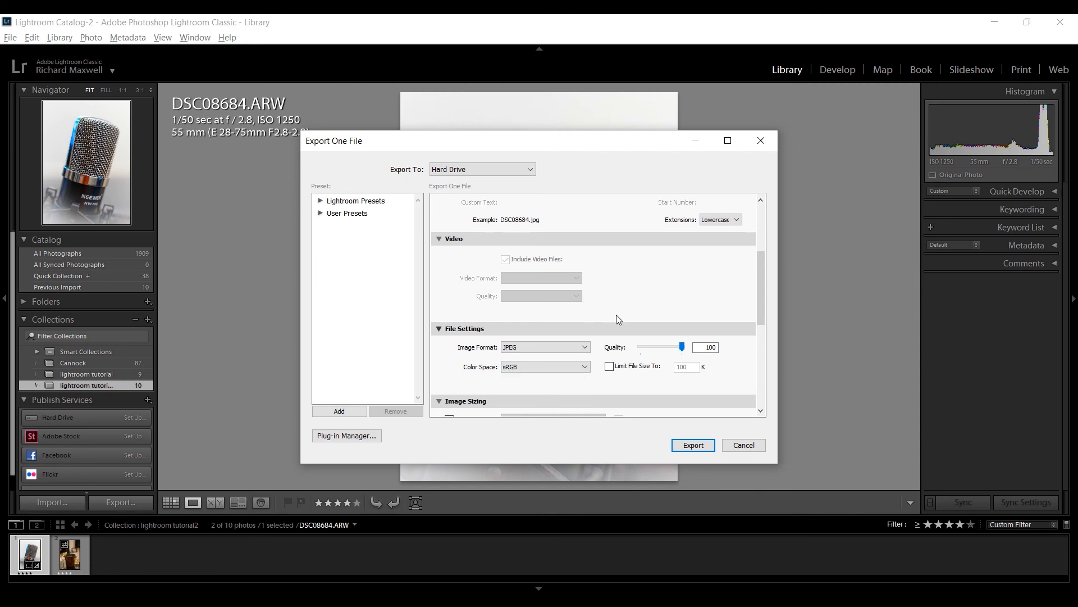
scroll(615, 315, "up", 4)
scroll(615, 315, "down", 8)
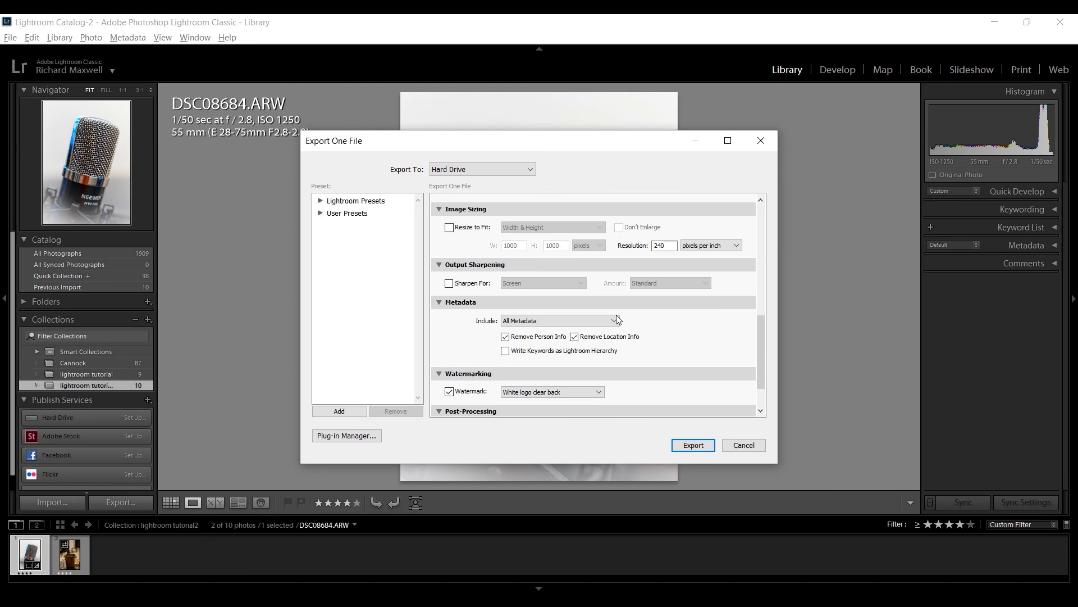
mouse_move(765, 363)
left_mouse_down()
mouse_move(769, 231)
mouse_move(776, 255)
mouse_move(761, 378)
left_mouse_up()
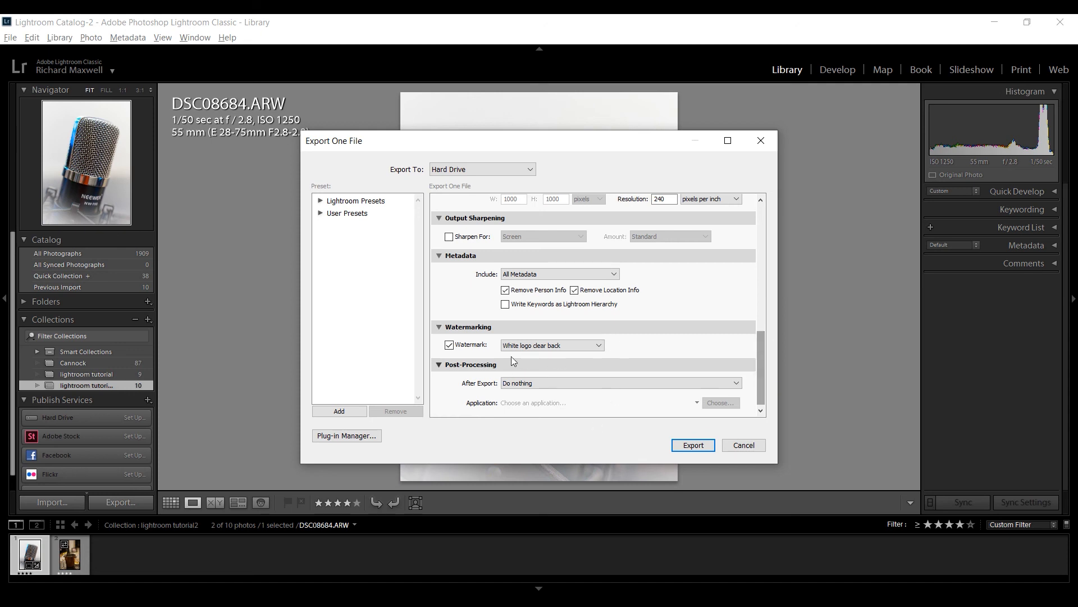
Open the Watermark Editor for the White logo clear back watermark and examine its image, text and effect options
left_click(551, 348)
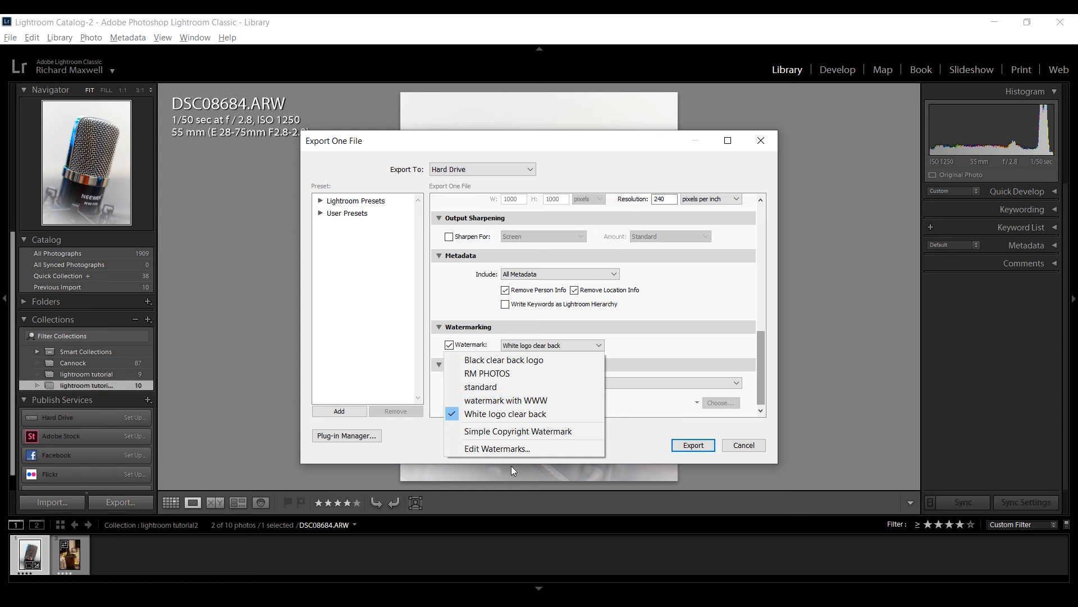
left_click(540, 453)
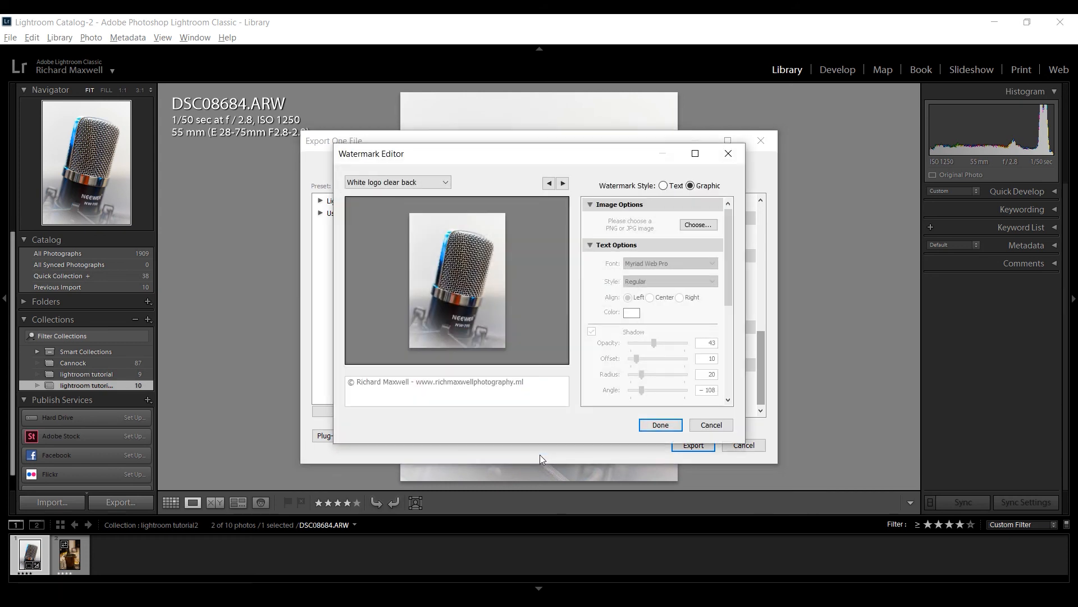
scroll(684, 282, "down", 5)
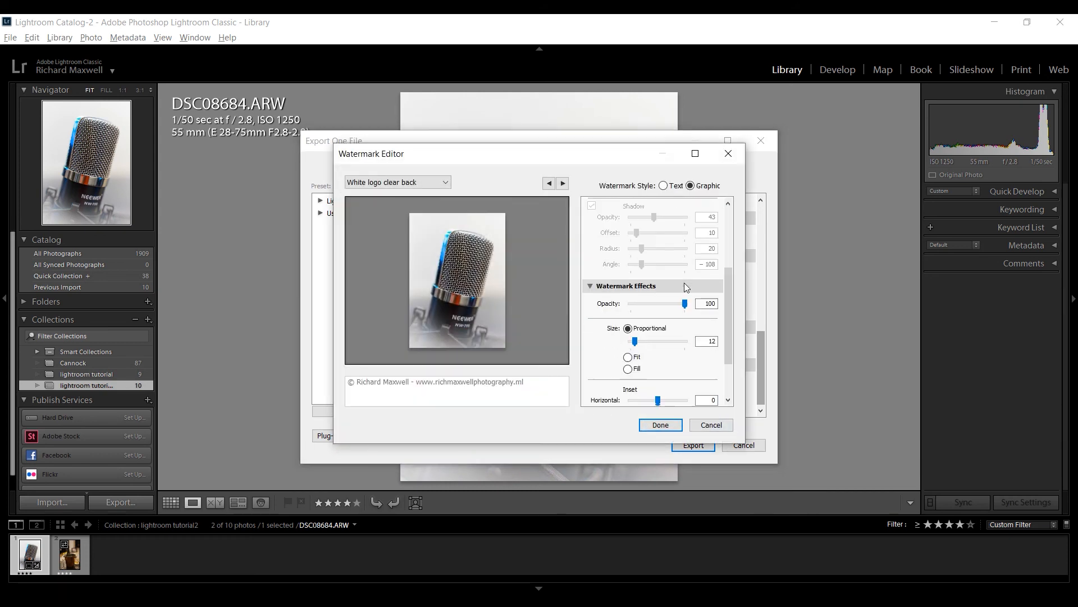
scroll(685, 286, "up", 5)
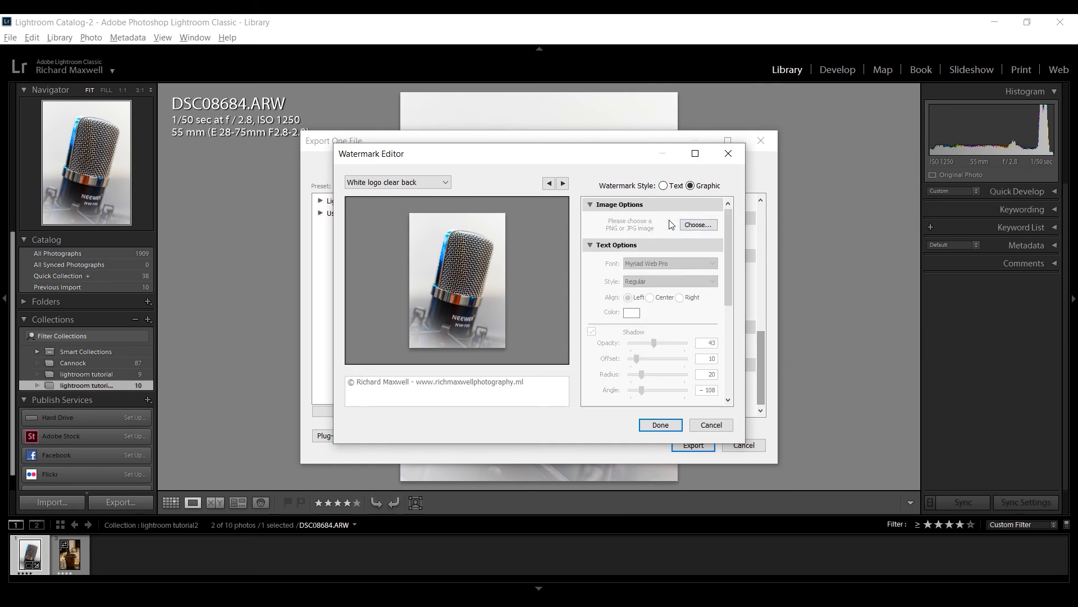
Review the watermark's text, shadow, opacity, size, inset and anchor options and finish in the Watermark Editor
scroll(659, 351, "down", 3)
scroll(659, 351, "up", 3)
scroll(659, 351, "down", 3)
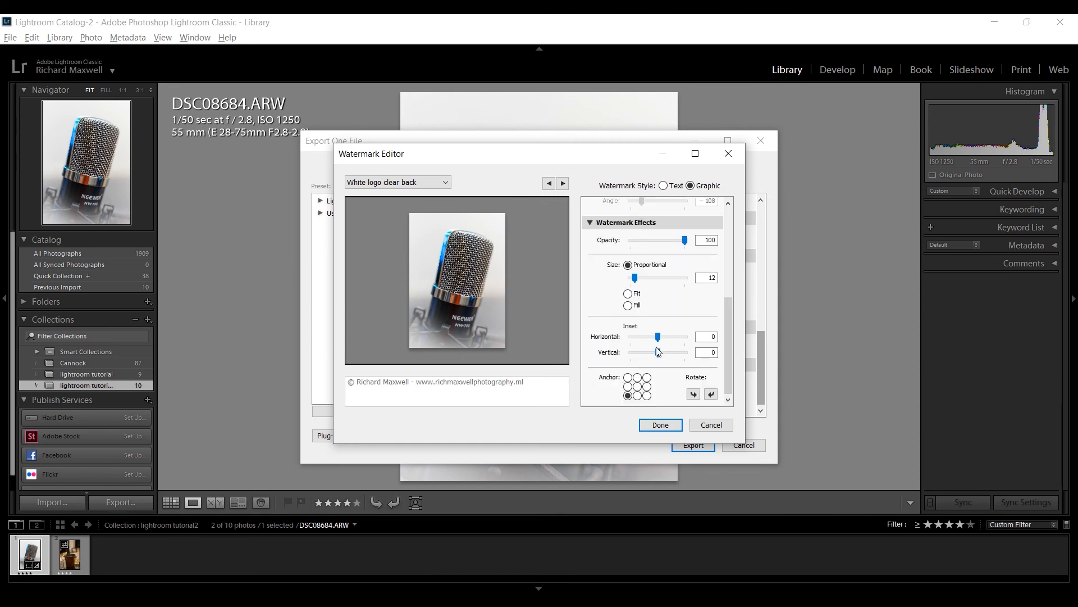
left_click(661, 425)
Set the export watermark to Black clear back logo and export the microphone photo
left_click(579, 347)
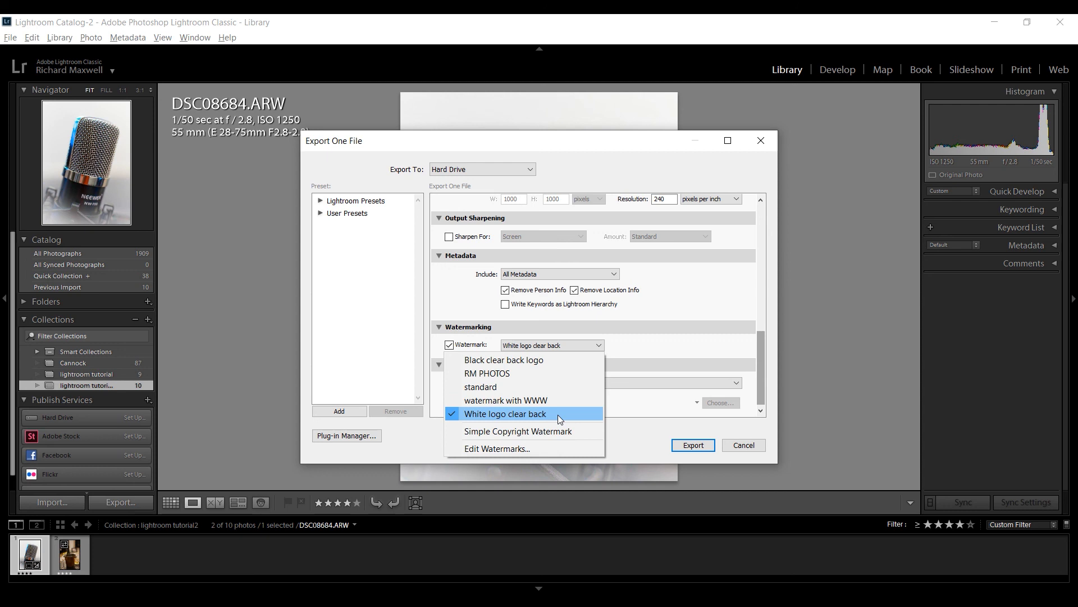
left_click(538, 360)
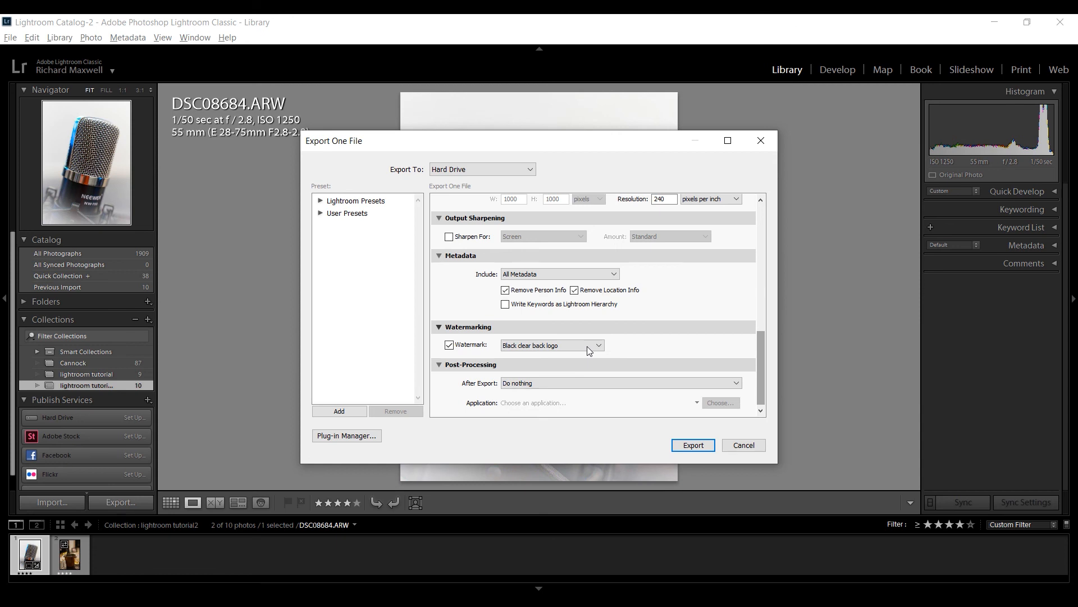
left_click(683, 446)
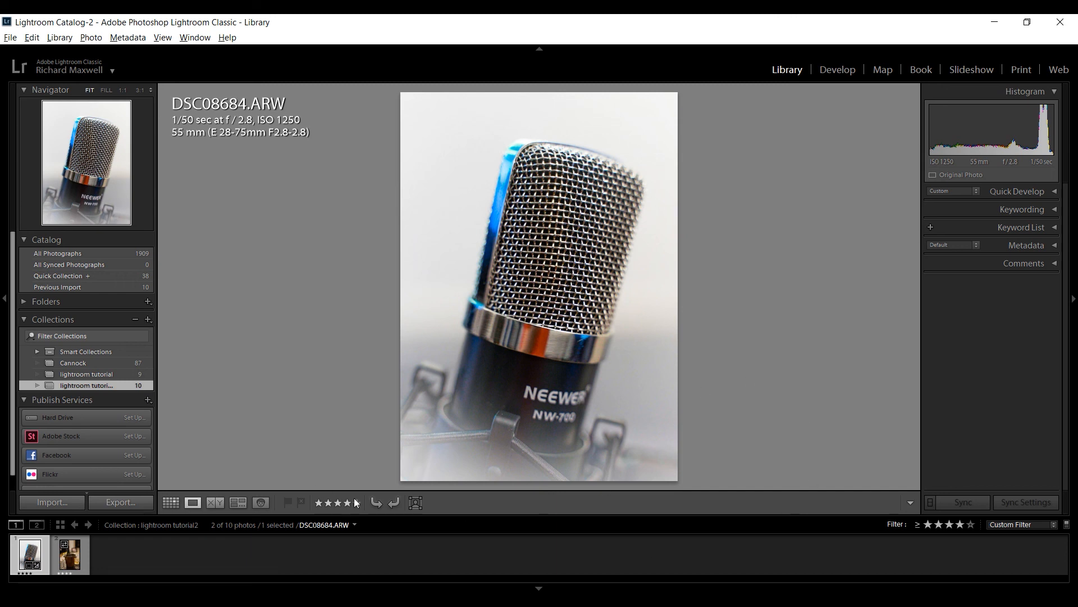
Switch the filmstrip's filter preset to Exposure Info and look over the other available presets
left_click(1022, 524)
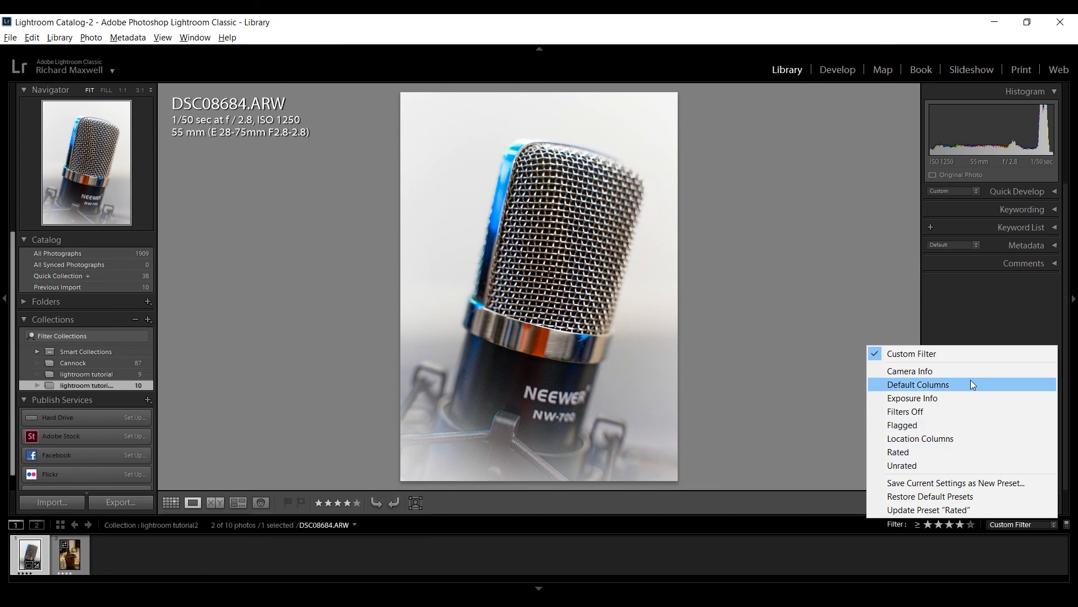
left_click(949, 398)
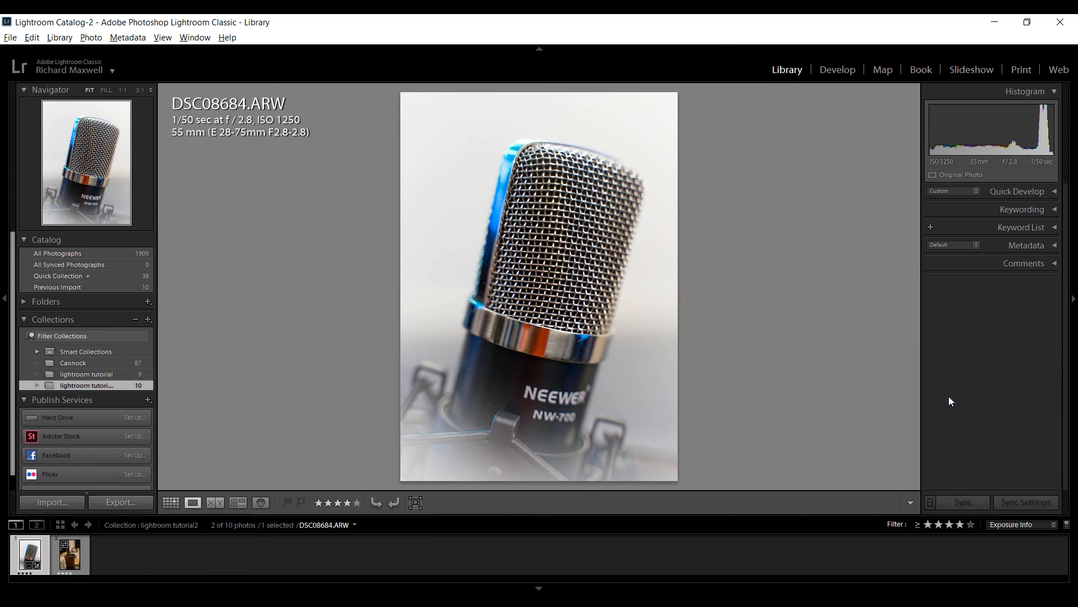
left_click(1019, 521)
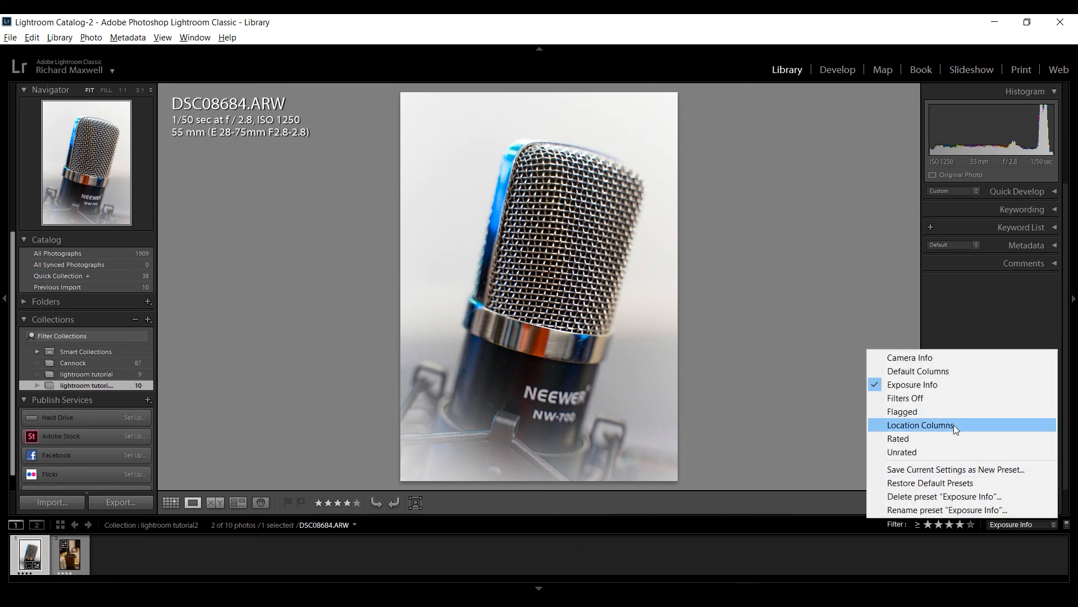
left_click(745, 322)
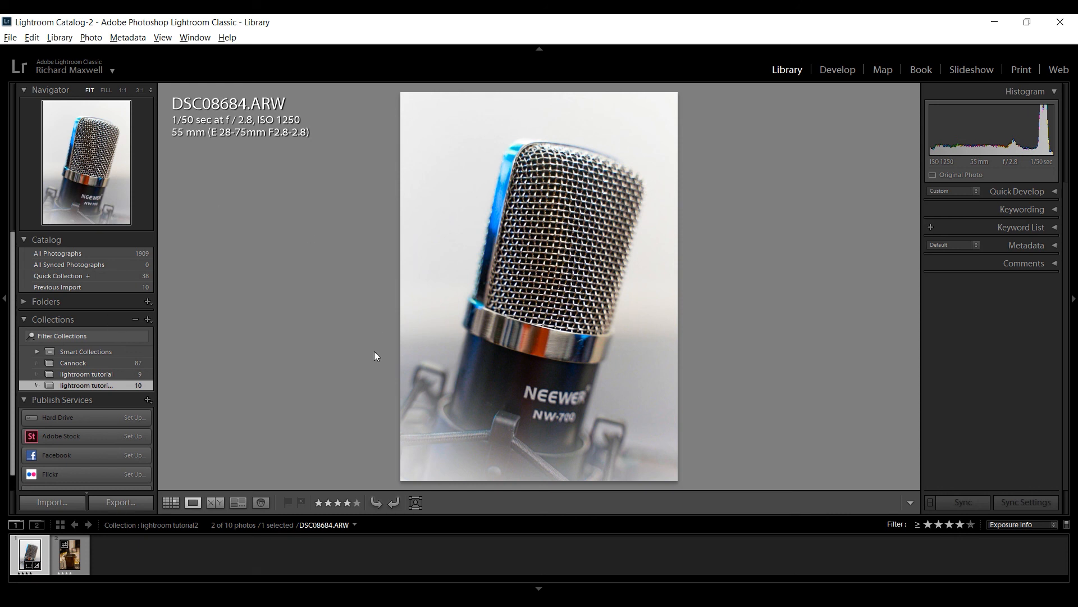
View the 2019-09-18 folder, collapse the folder list and display the Previous Import photos
left_click(21, 301)
left_click(20, 300)
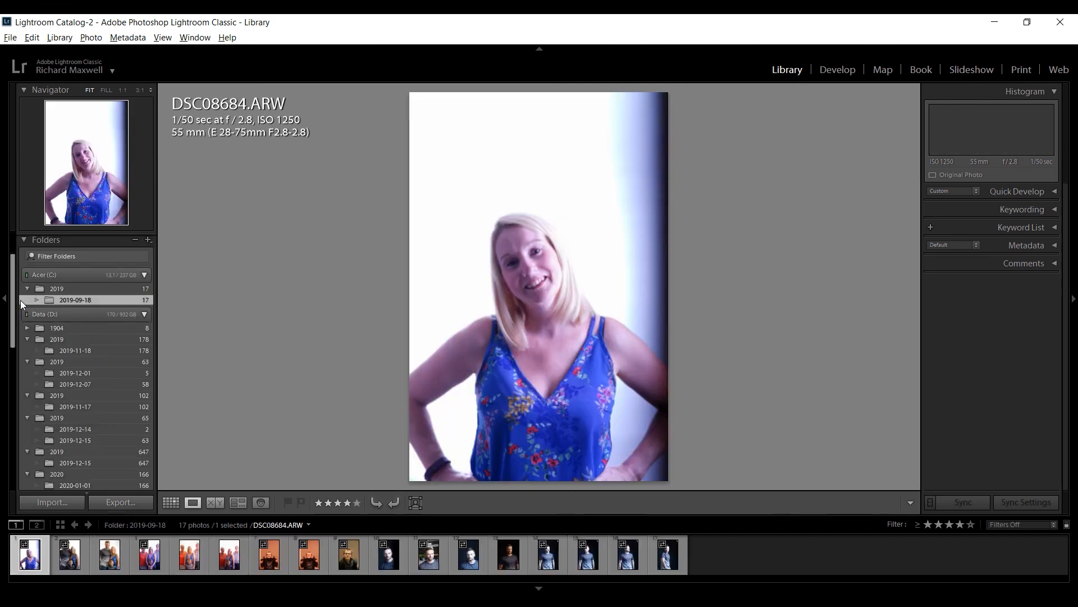
left_click(24, 238)
left_click(62, 271)
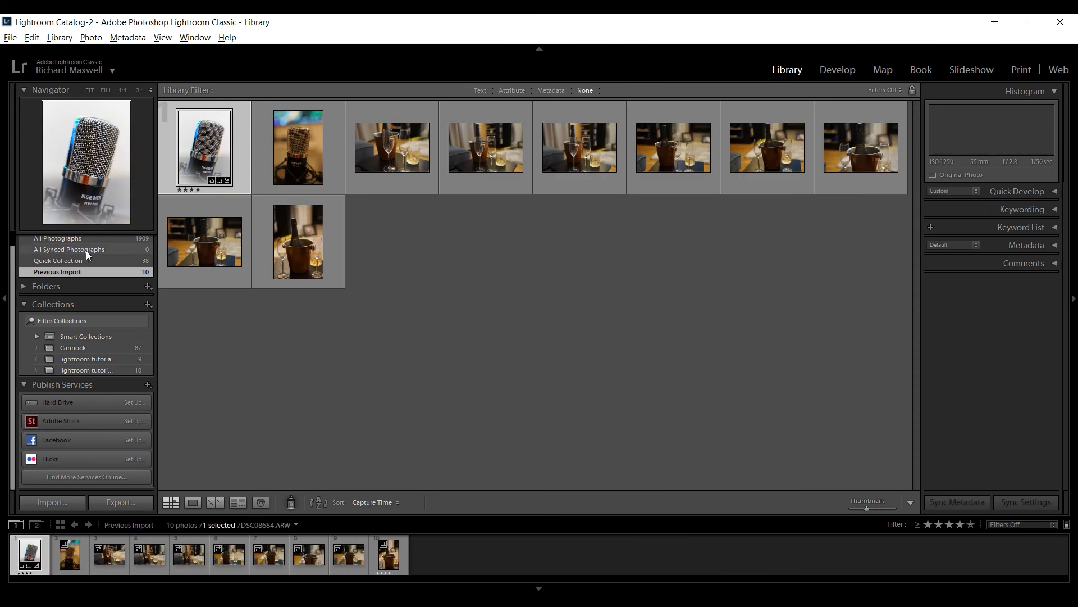
Display All Synced Photographs from the catalog
left_click(86, 250)
scroll(83, 268, "up", 2)
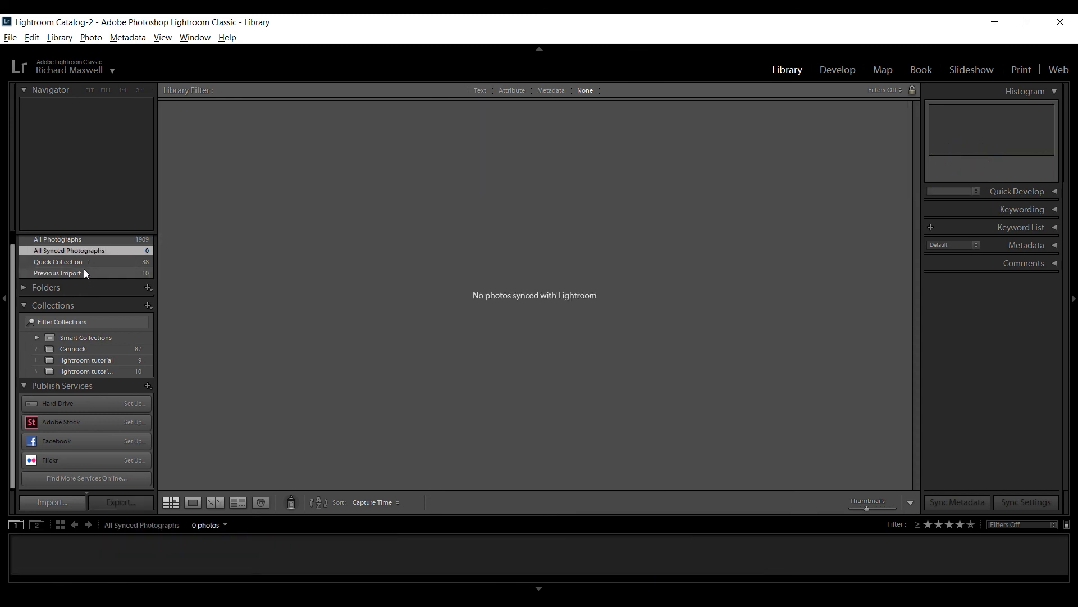
scroll(37, 399, "up", 2)
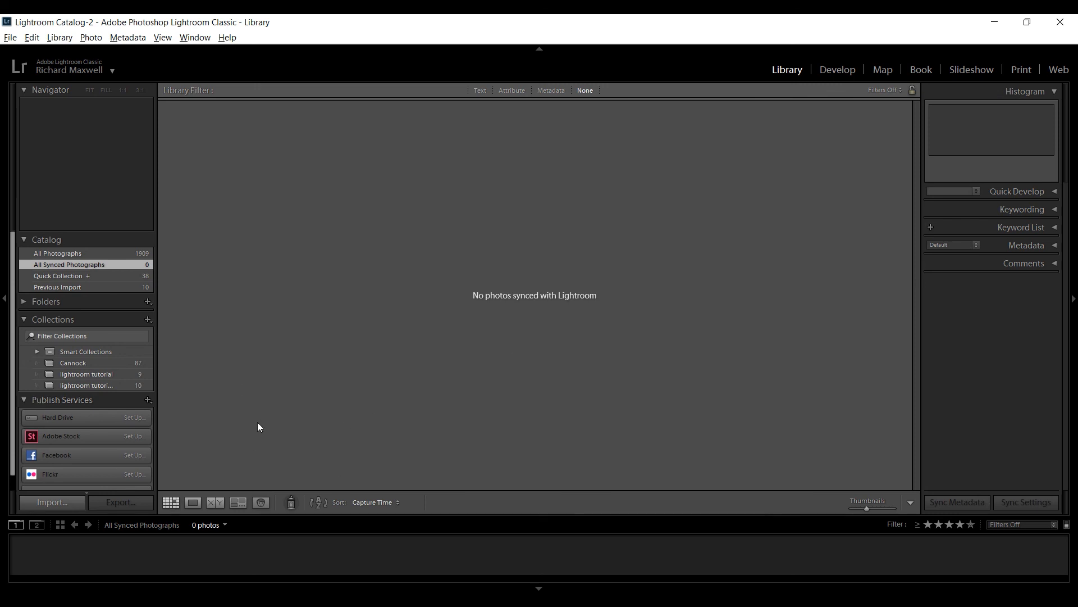
scroll(114, 383, "down", 2)
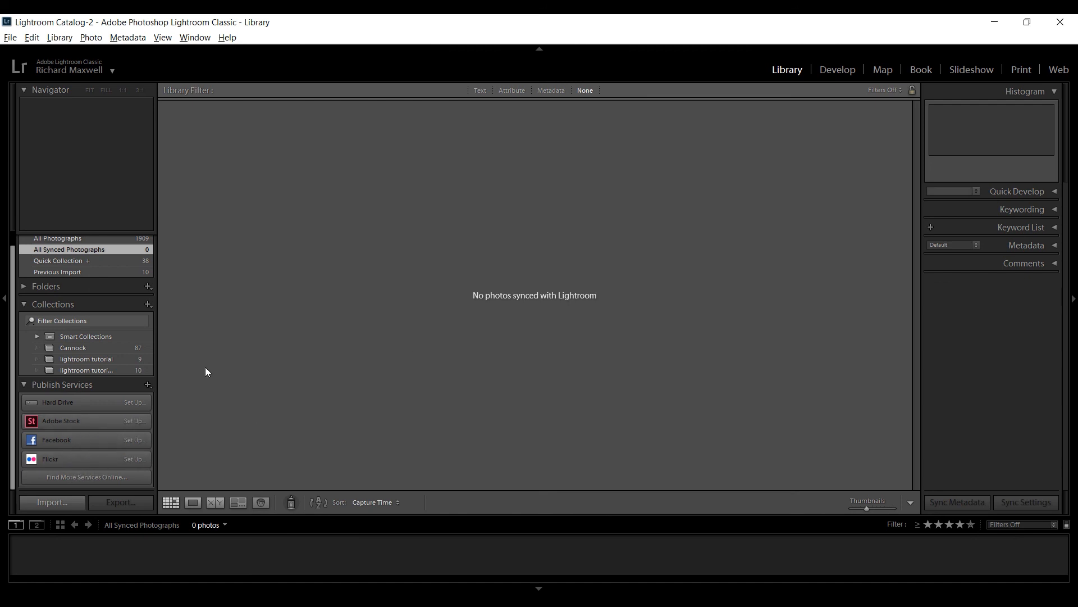
left_click(839, 72)
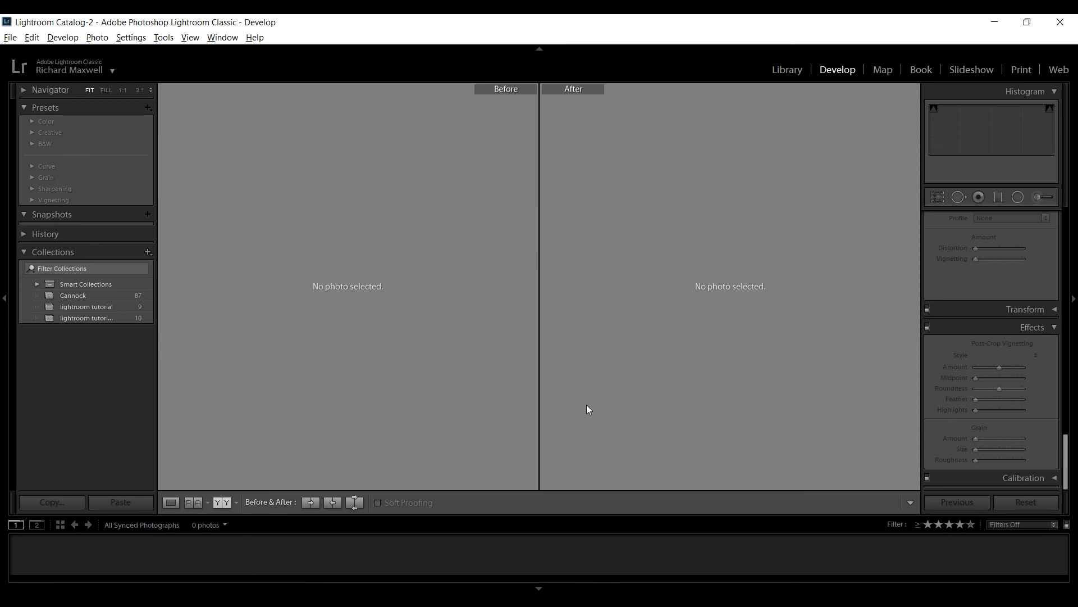
left_click(785, 69)
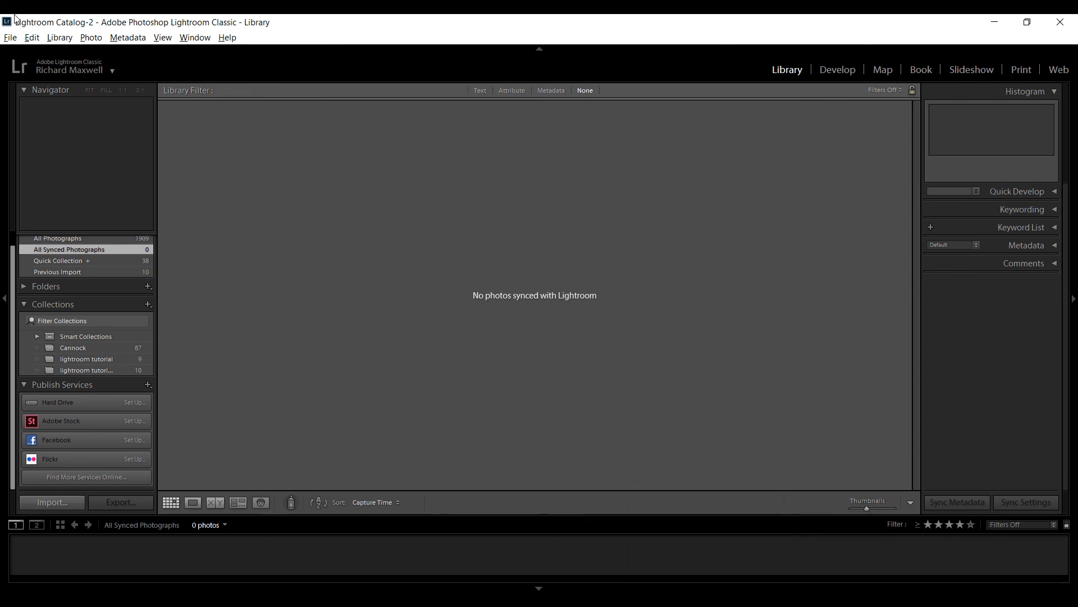
left_click(16, 39)
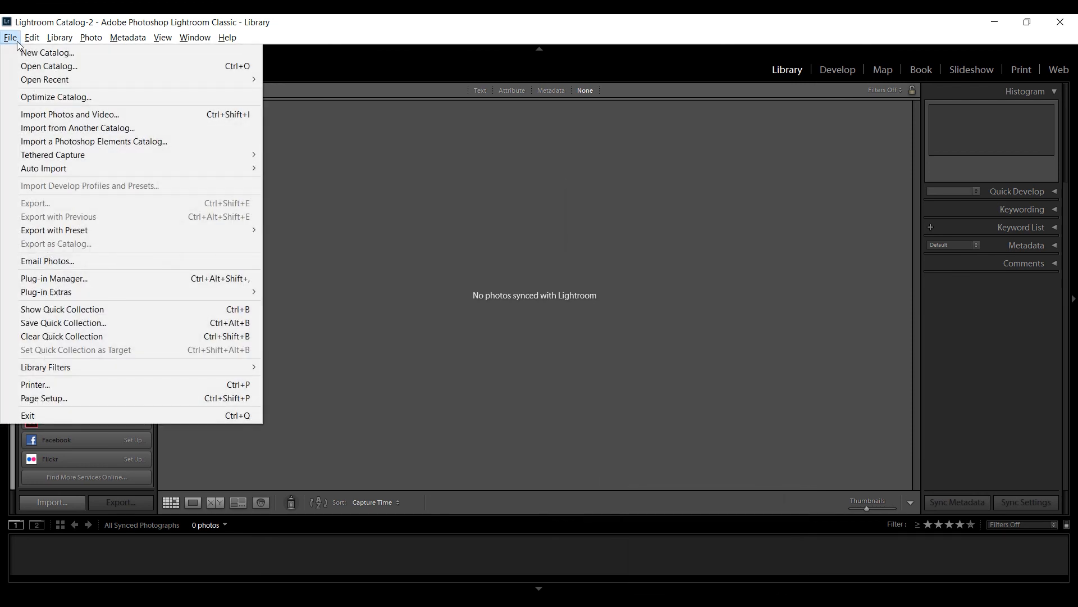
left_click(18, 44)
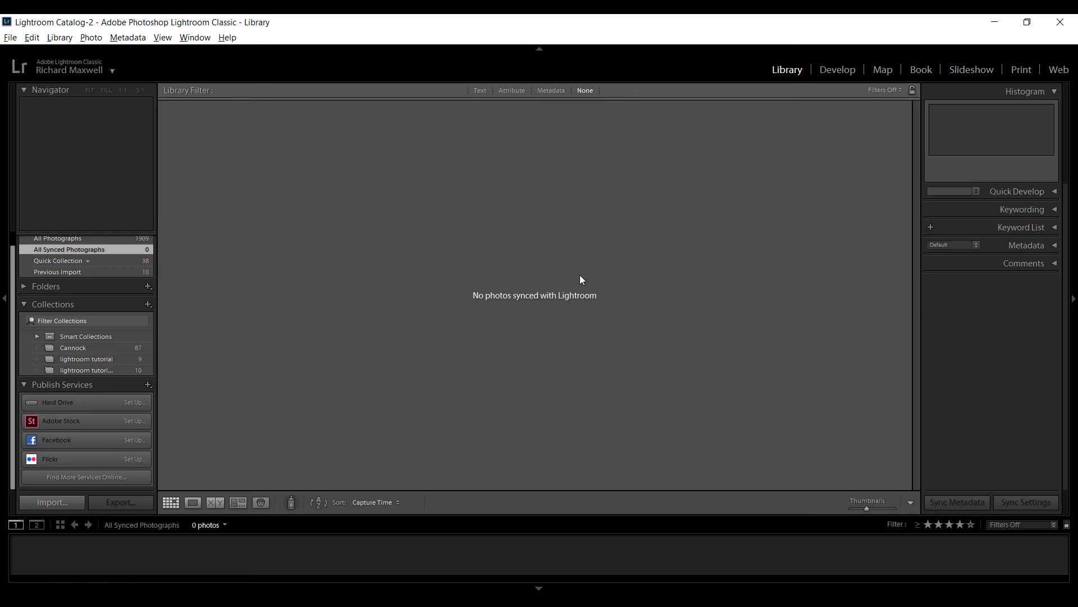